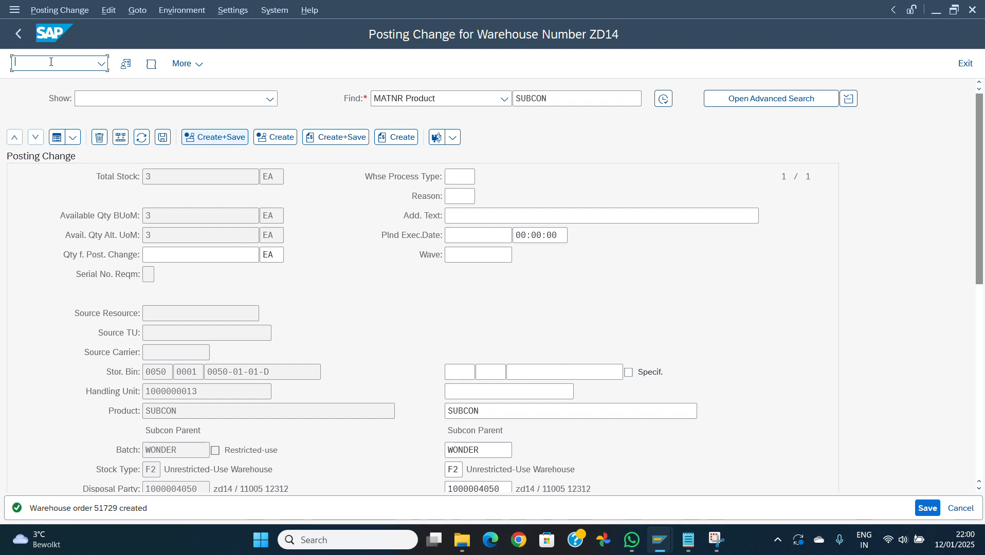
Step: Restart the posting change transaction (SCWM/POST) and search for stock of product SUBCON
{"action": "type", "text": "cwm/post"}
{"action": "key", "text": "Return"}
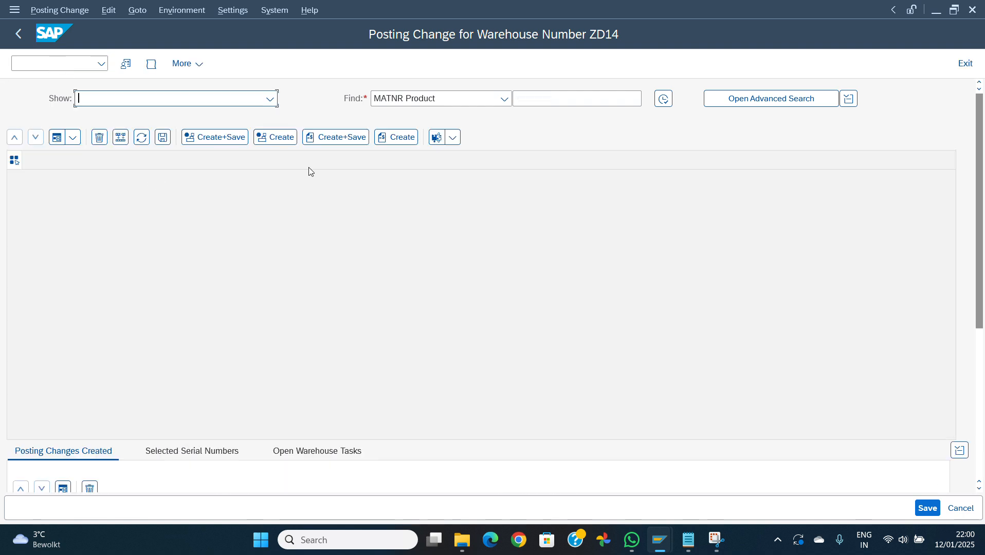
{"action": "left_click", "coordinate": [546, 99]}
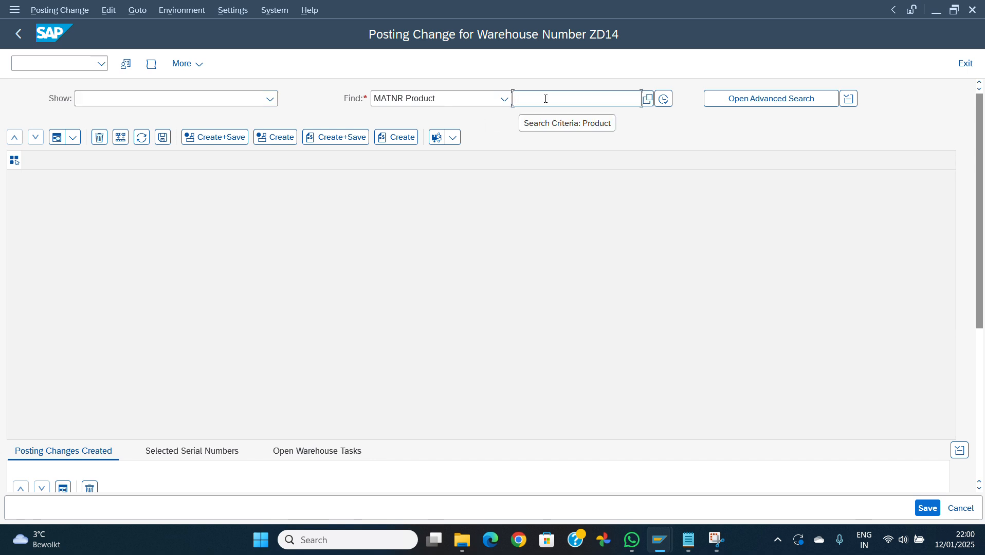
{"action": "type", "text": "subcn"}
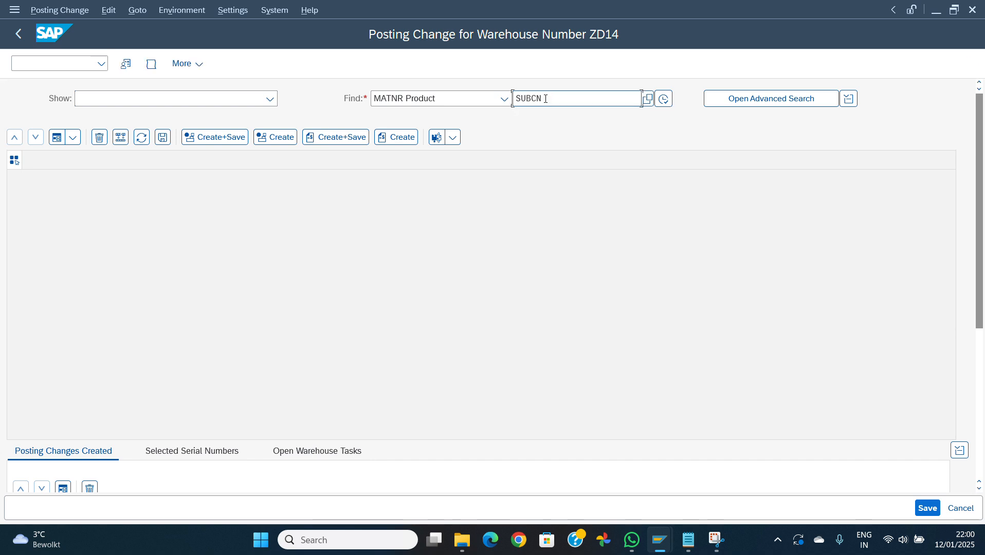
{"action": "type", "text": "su"}
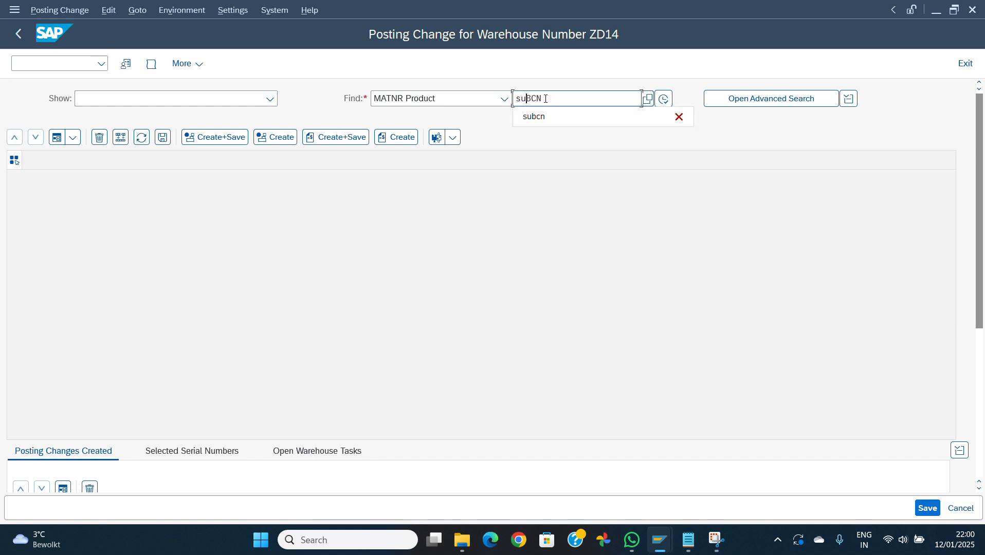
{"action": "type", "text": "bcon"}
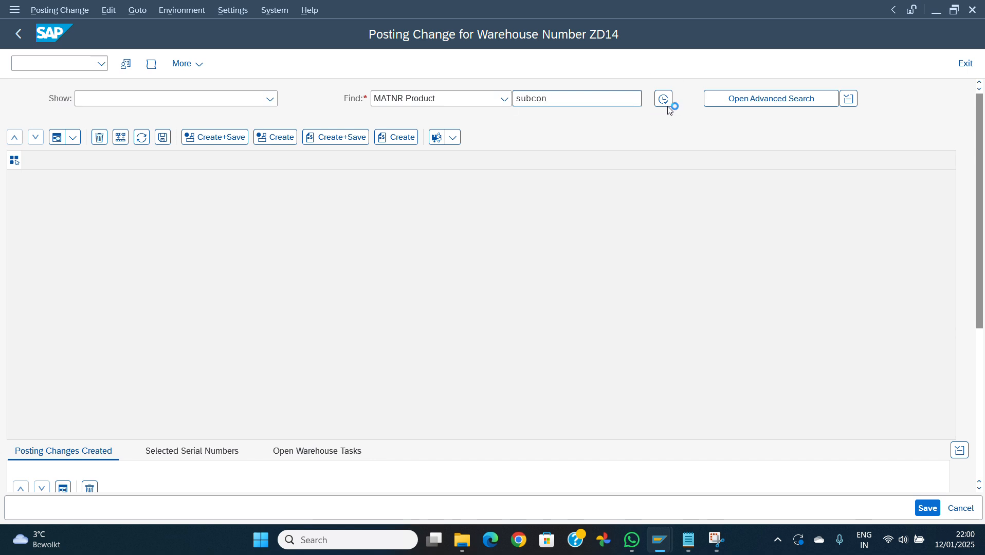
{"action": "left_click", "coordinate": [662, 104]}
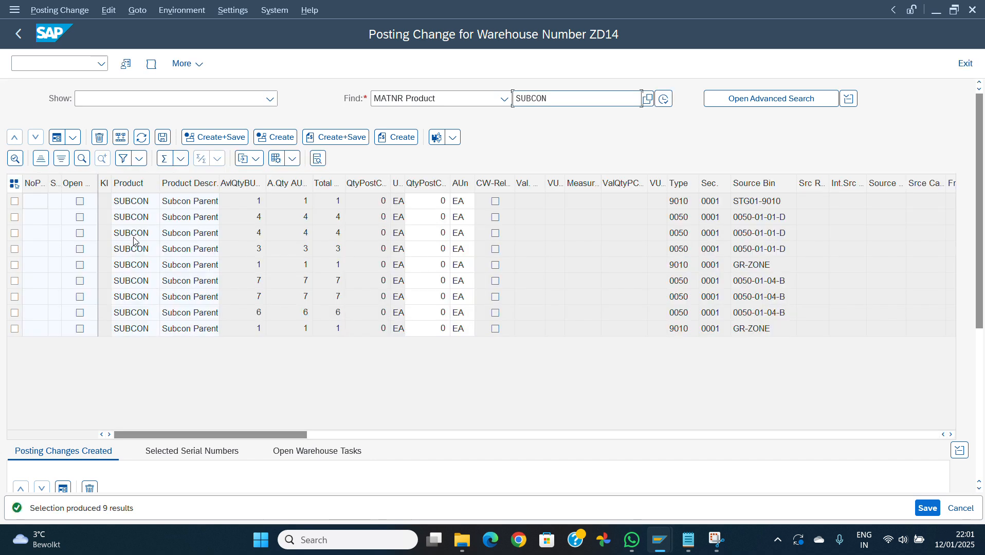
Step: Open the 3 EA SUBCON stock line in bin 0050-01-01-D in form view and set the posting change quantity to 3
{"action": "left_click", "coordinate": [170, 250]}
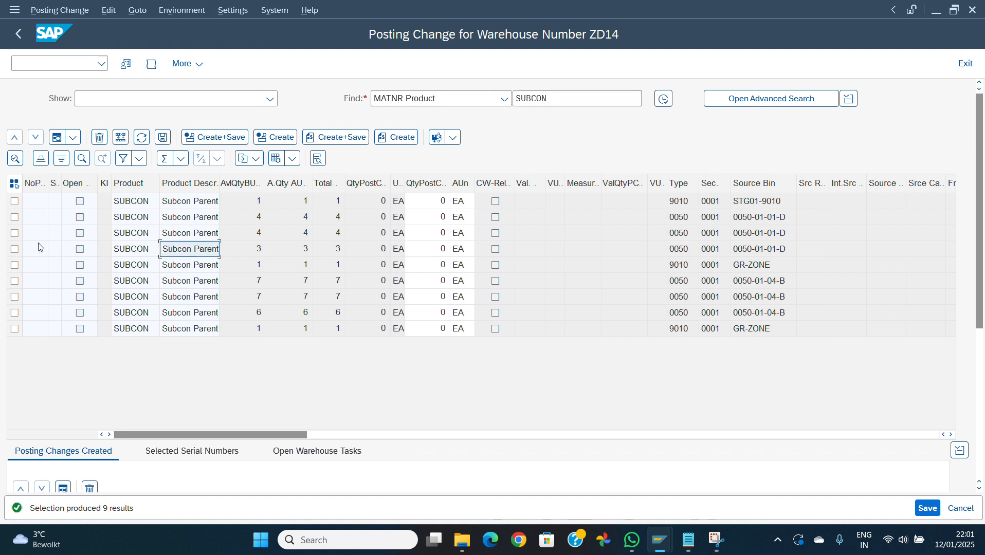
{"action": "left_click", "coordinate": [15, 251]}
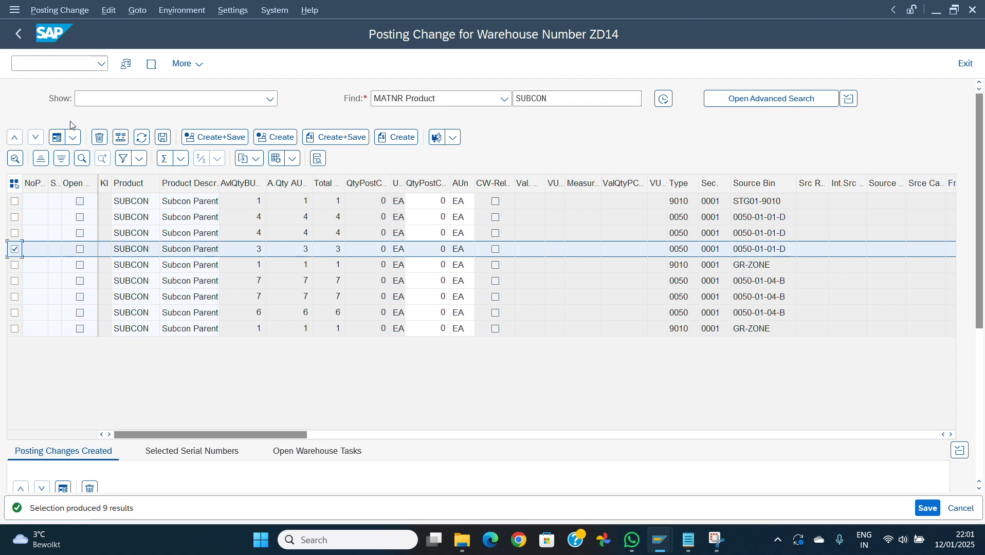
{"action": "left_click", "coordinate": [56, 138]}
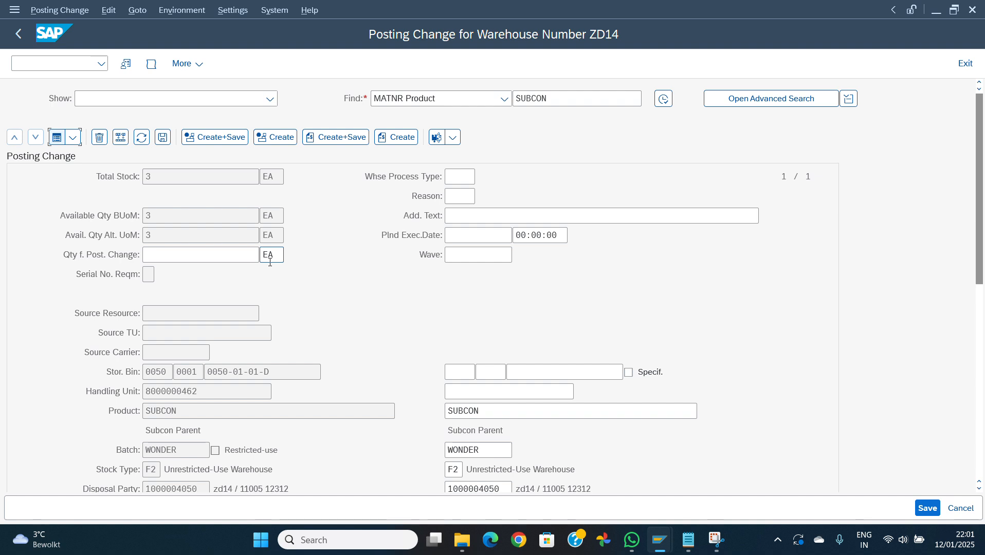
{"action": "left_click", "coordinate": [251, 260]}
{"action": "type", "text": "3"}
{"action": "key", "text": "Return"}
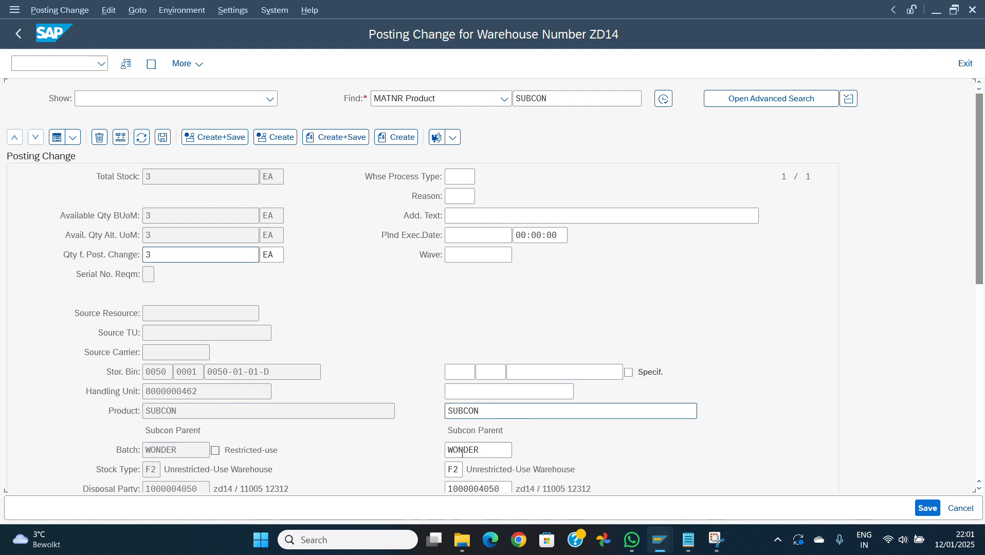
Step: Set the destination stock type to Q4 and copy the source handling unit number into the destination handling unit
{"action": "left_click", "coordinate": [458, 469]}
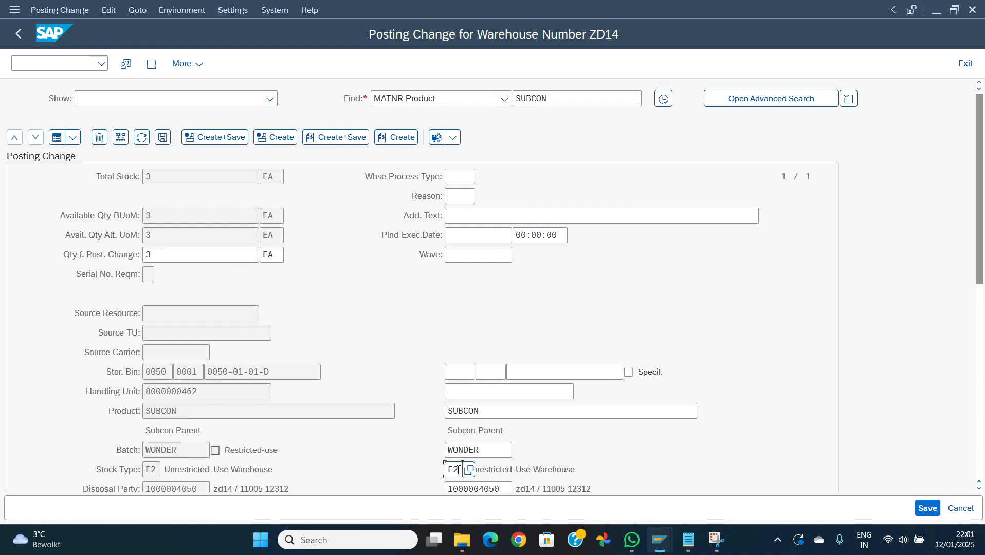
{"action": "key", "text": "BackSpace"}
{"action": "key", "text": "BackSpace"}
{"action": "type", "text": "q"}
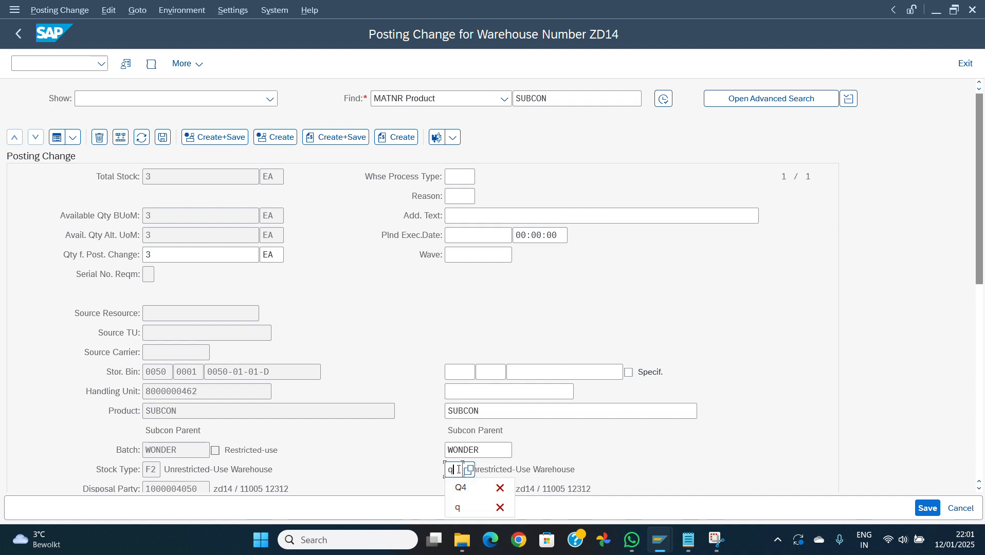
{"action": "type", "text": "4"}
{"action": "key", "text": "Return"}
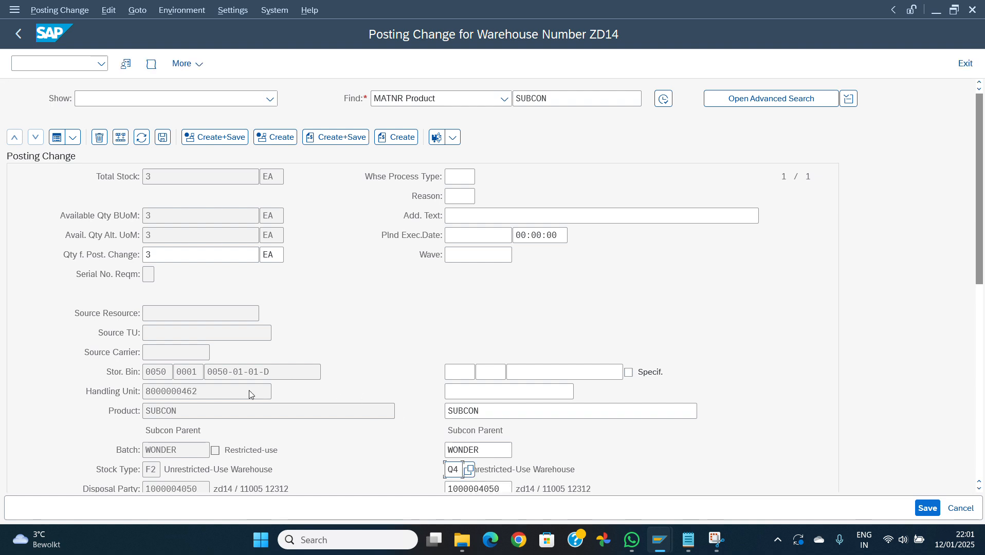
{"action": "left_click_drag", "start_coordinate": [240, 395], "coordinate": [135, 393]}
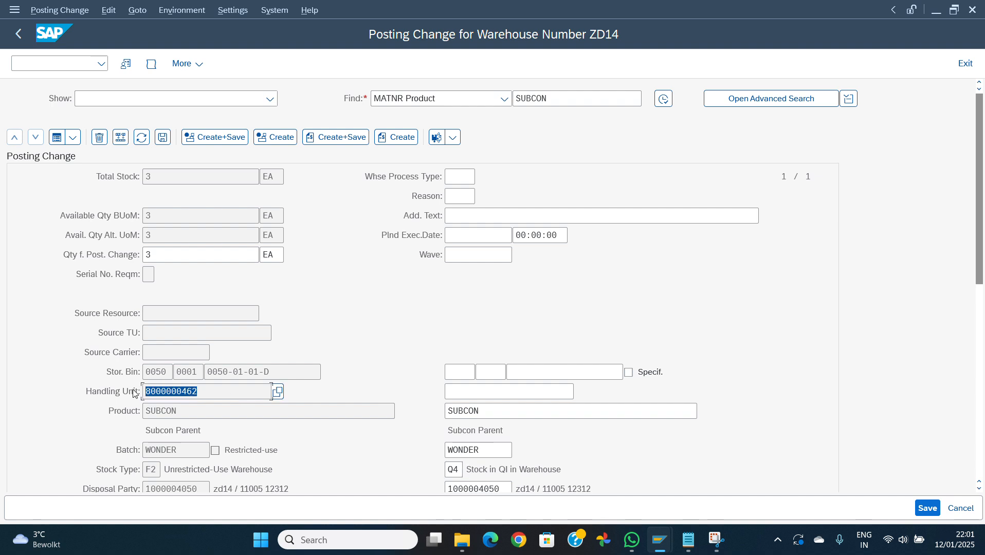
{"action": "key", "text": "ctrl+c"}
{"action": "left_click", "coordinate": [531, 393]}
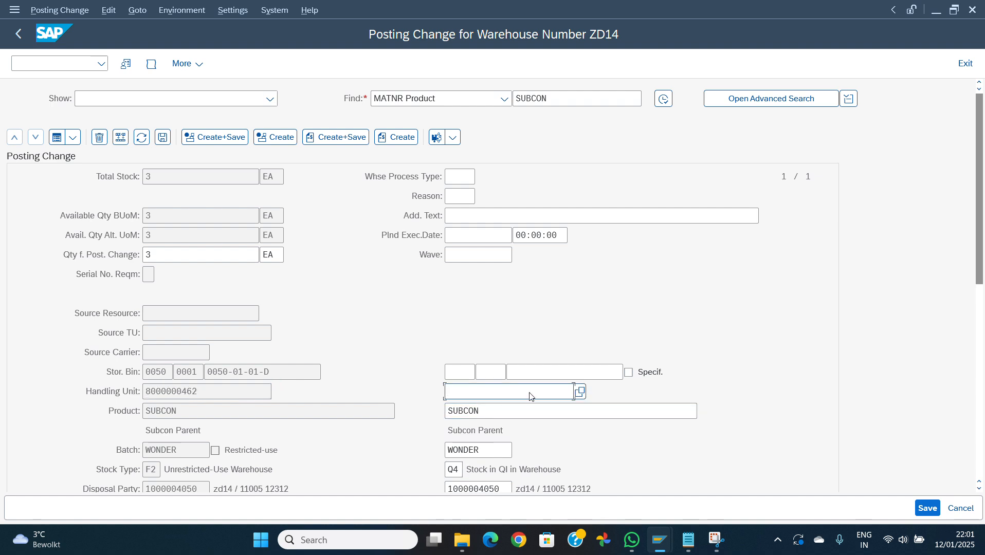
{"action": "key", "text": "ctrl+v"}
Step: Try 0050-01-01-D as the destination storage bin and empty the bin name again
{"action": "left_click_drag", "start_coordinate": [292, 373], "coordinate": [199, 374]}
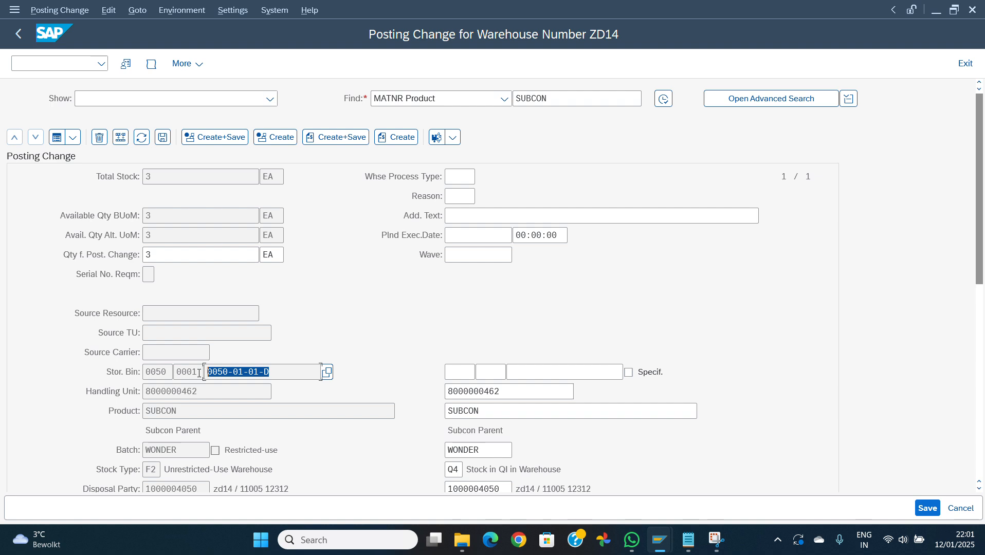
{"action": "left_click", "coordinate": [516, 372]}
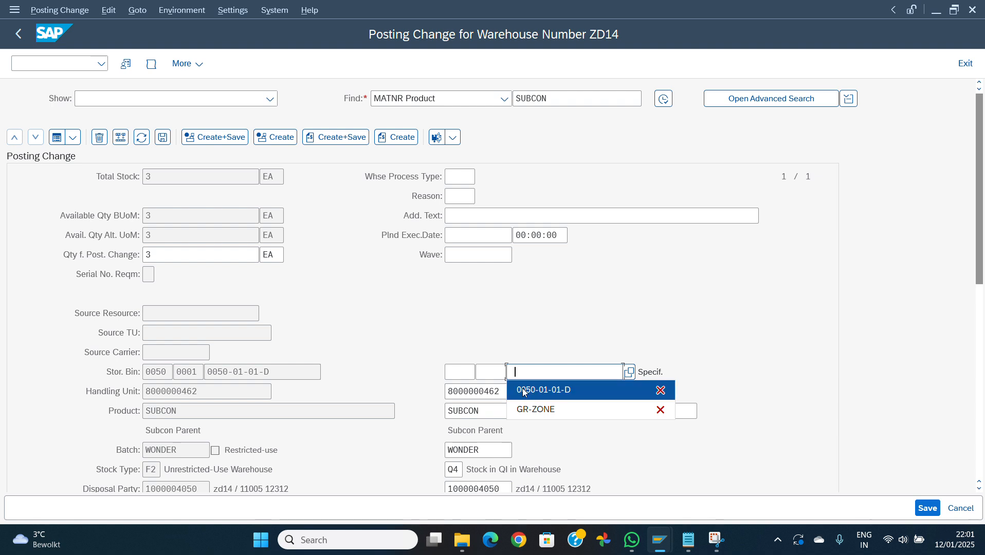
{"action": "left_click", "coordinate": [523, 391]}
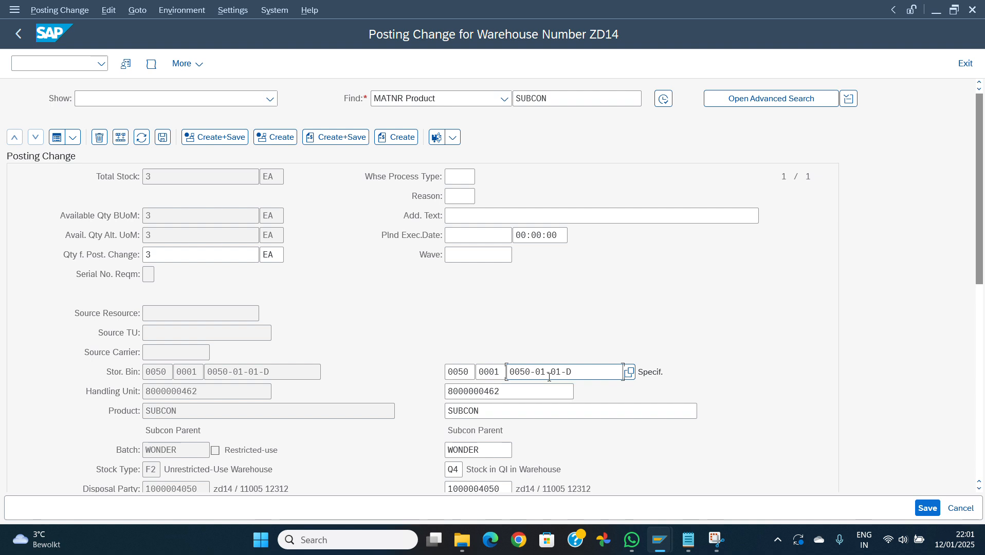
{"action": "key", "text": "Delete"}
{"action": "key", "text": "Delete"}
{"action": "key", "text": "Delete"}
{"action": "key", "text": "Delete"}
{"action": "key", "text": "Delete"}
{"action": "key", "text": "Delete"}
{"action": "key", "text": "Delete"}
{"action": "key", "text": "Delete"}
{"action": "key", "text": "Delete"}
{"action": "key", "text": "Delete"}
{"action": "key", "text": "Delete"}
Step: Set the warehouse process type to 4012 and clear the destination storage type and storage section
{"action": "left_click", "coordinate": [461, 179]}
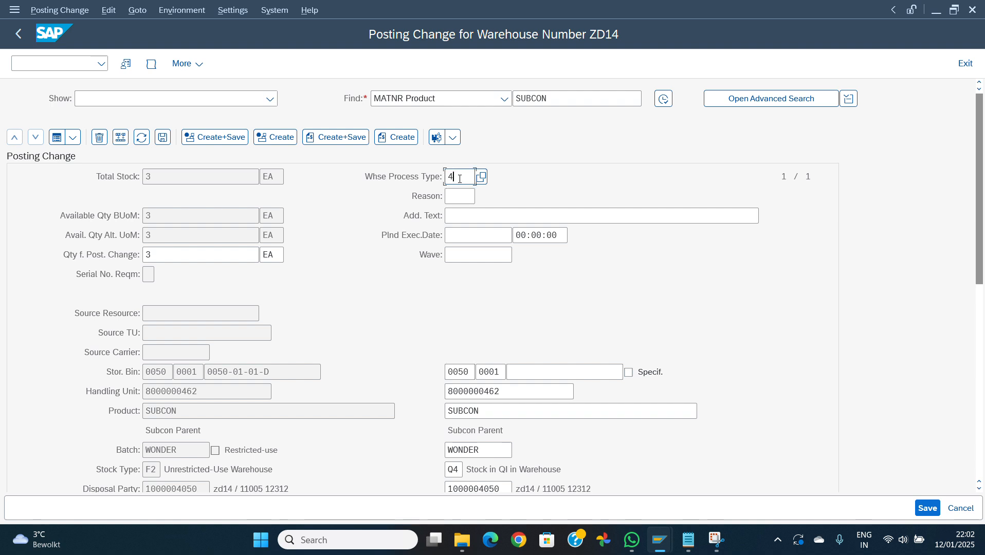
{"action": "key", "text": "Return"}
{"action": "left_click", "coordinate": [476, 367]}
{"action": "key", "text": "BackSpace"}
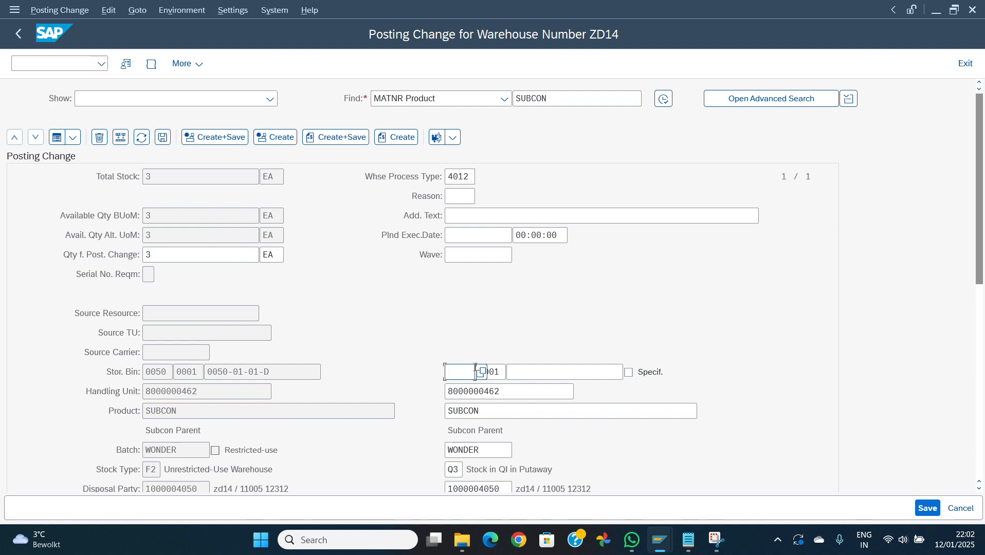
{"action": "left_click", "coordinate": [502, 366]}
{"action": "key", "text": "Delete"}
{"action": "key", "text": "Delete"}
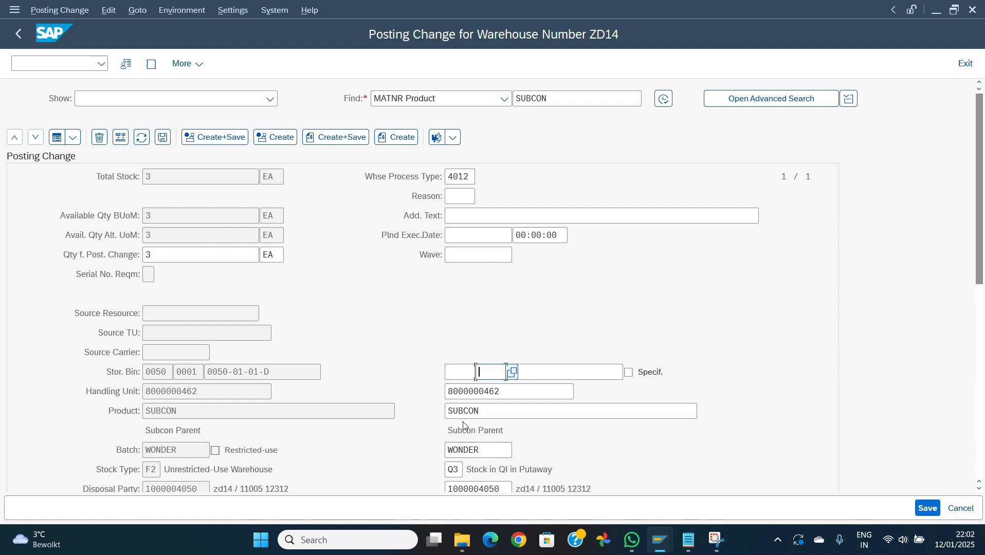
Step: Try to overwrite the defaulted destination stock type of the posting change
{"action": "left_click", "coordinate": [460, 469]}
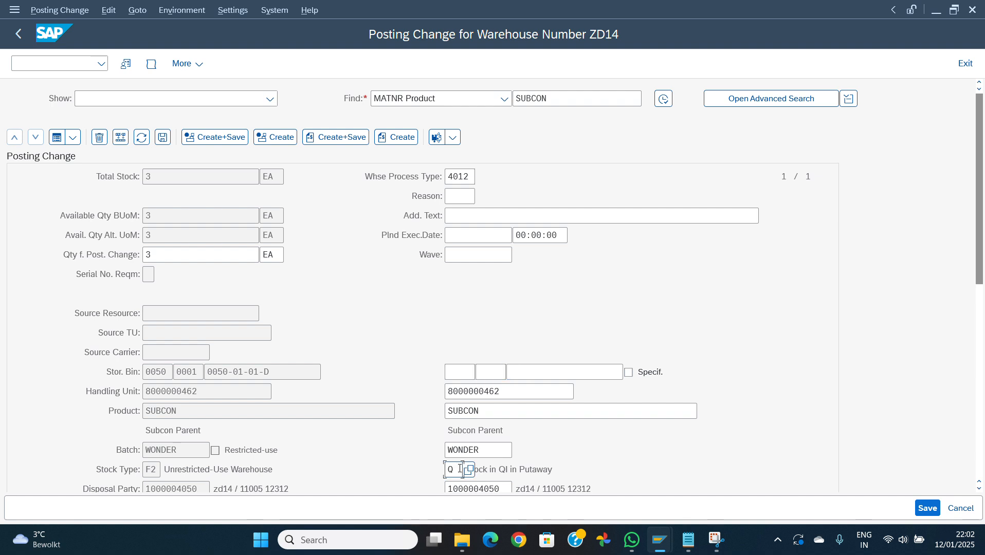
{"action": "key", "text": "Return"}
Step: Switch to the Warehouse Process Type customizing session and return from the details to the IMG structure
{"action": "mouse_move", "coordinate": [666, 546]}
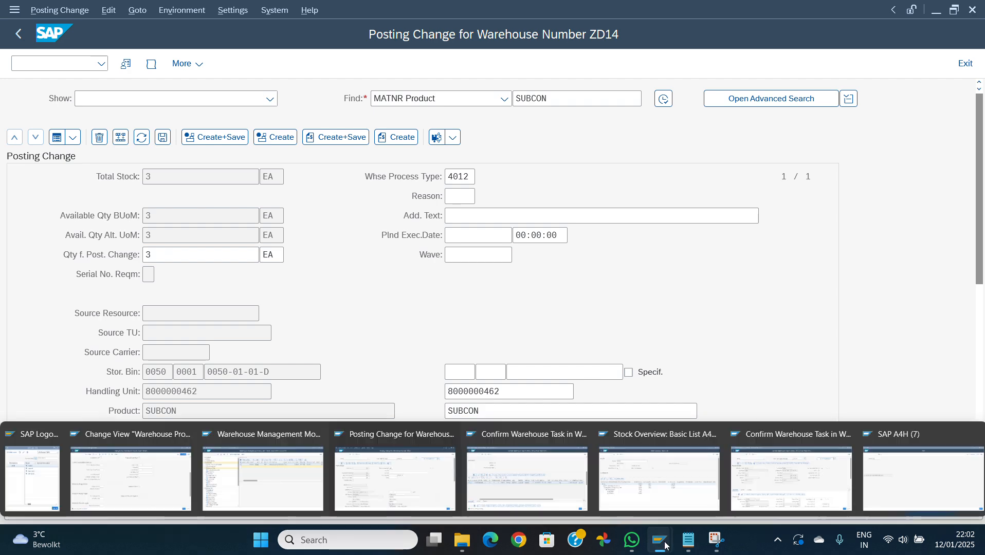
{"action": "left_click", "coordinate": [111, 461]}
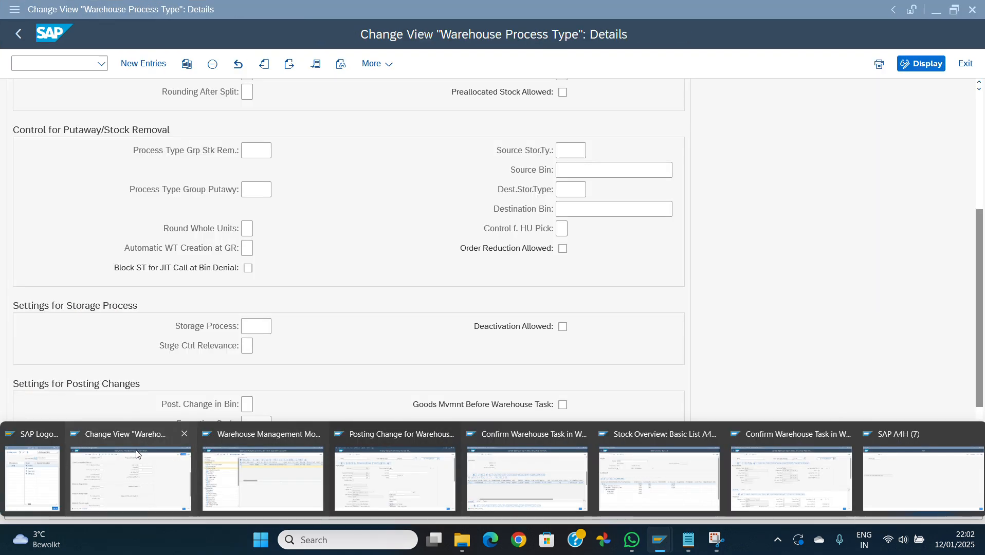
{"action": "left_click", "coordinate": [111, 461]}
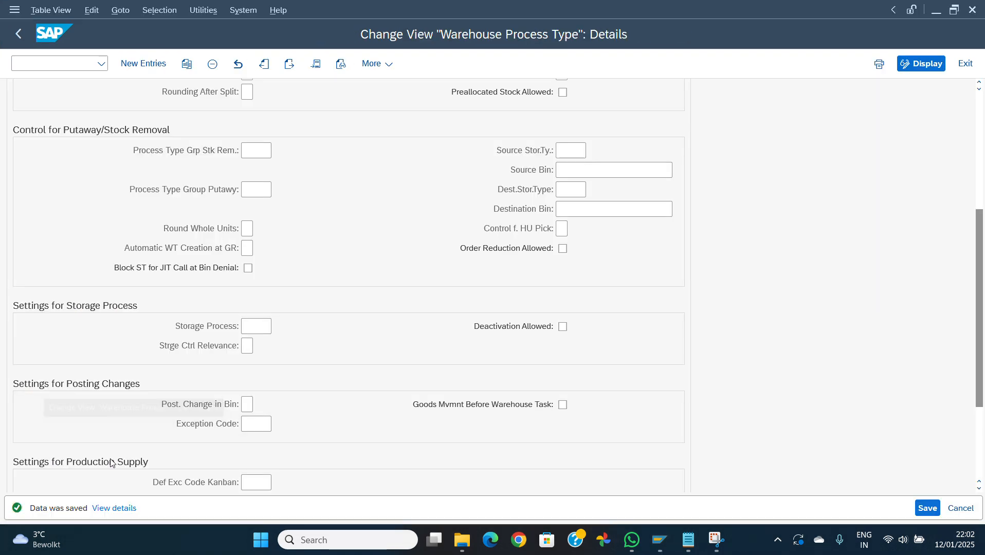
{"action": "left_click", "coordinate": [22, 34]}
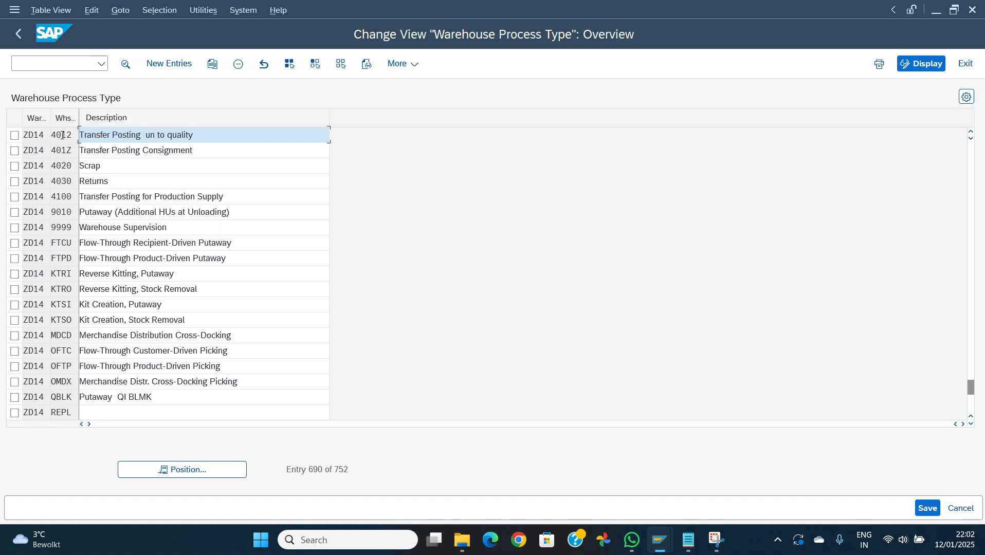
{"action": "left_click", "coordinate": [21, 39]}
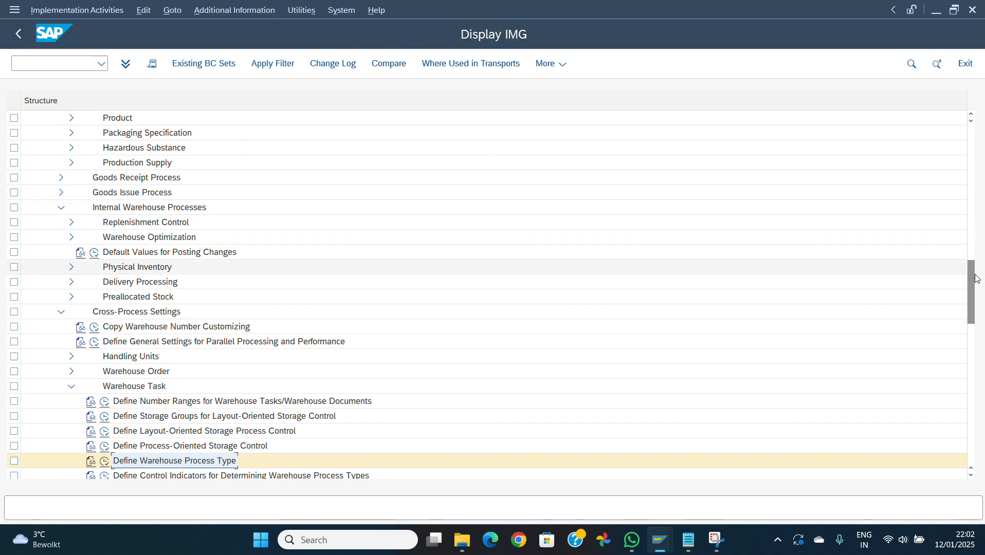
Step: Open the Default Values for Posting Changes activity under Internal Warehouse Processes in the IMG
{"action": "left_click_drag", "start_coordinate": [976, 285], "coordinate": [976, 238]}
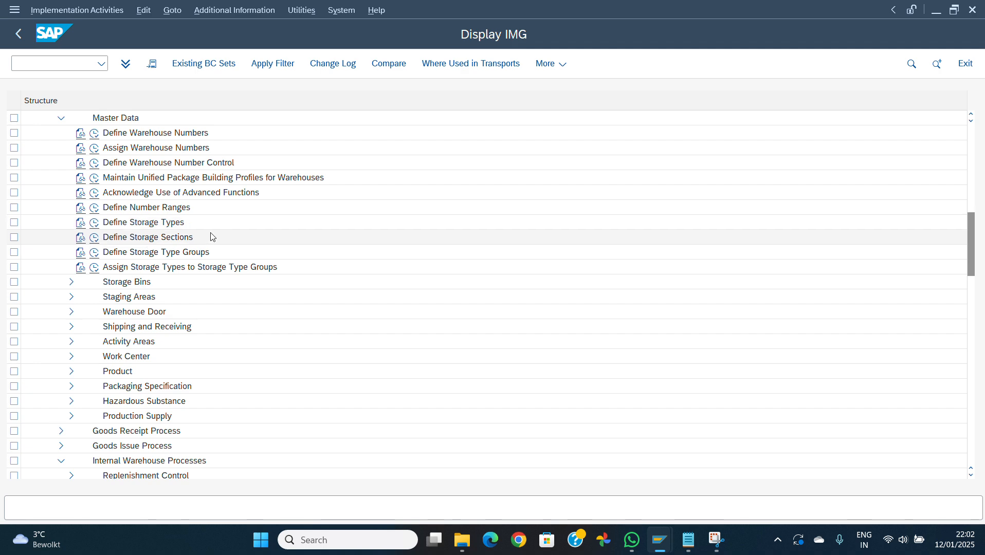
{"action": "key", "text": "alt+Tab"}
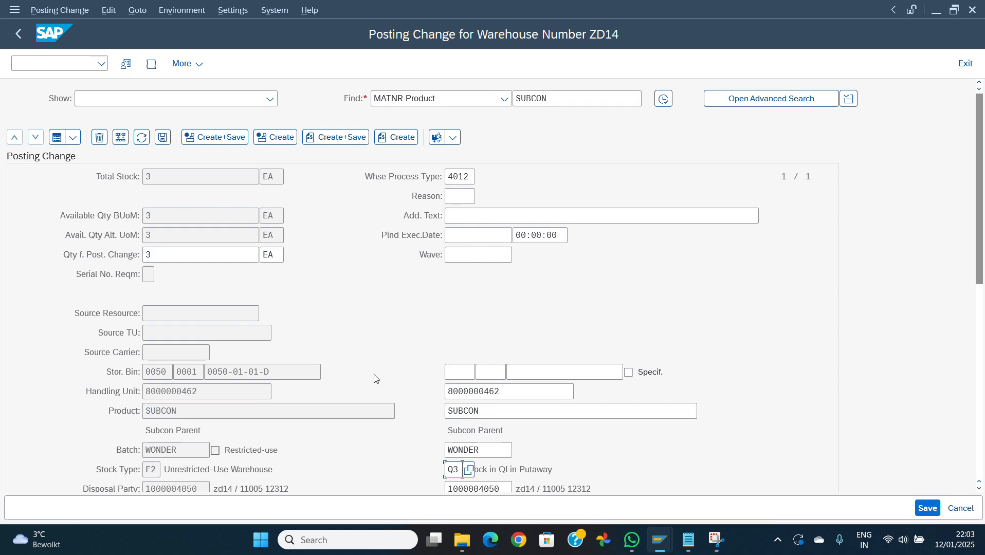
{"action": "key", "text": "alt+Tab"}
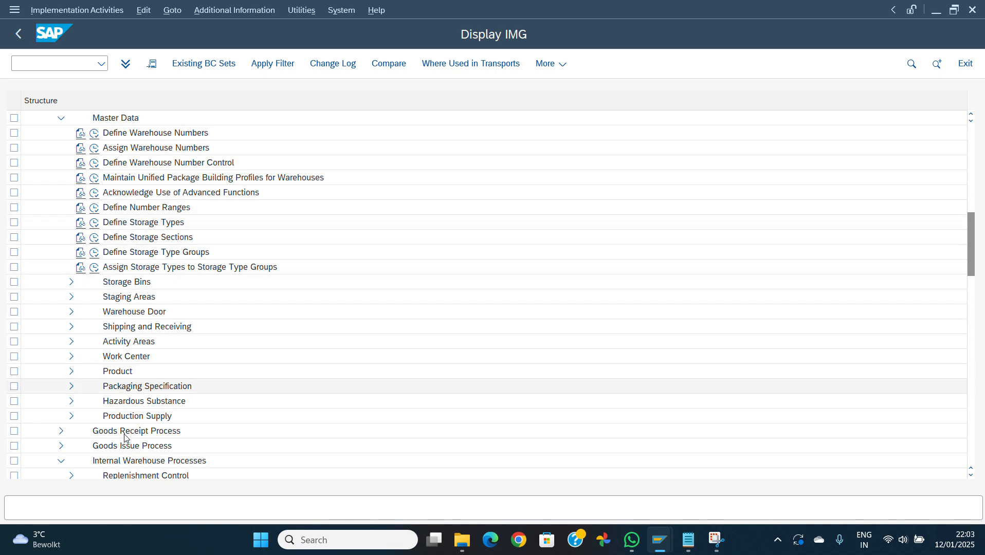
{"action": "scroll", "coordinate": [126, 482], "scroll_direction": "down", "scroll_amount": 4}
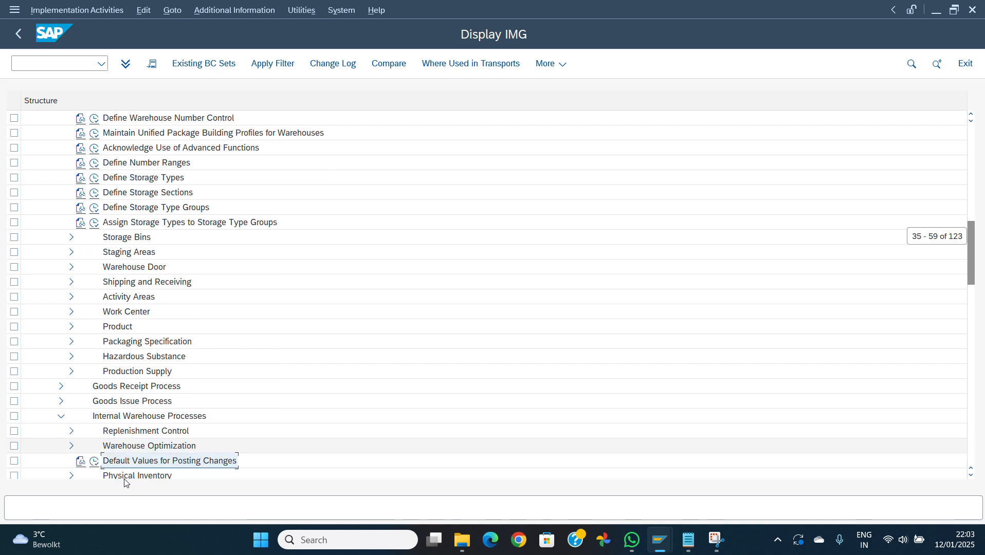
{"action": "left_click", "coordinate": [96, 448]}
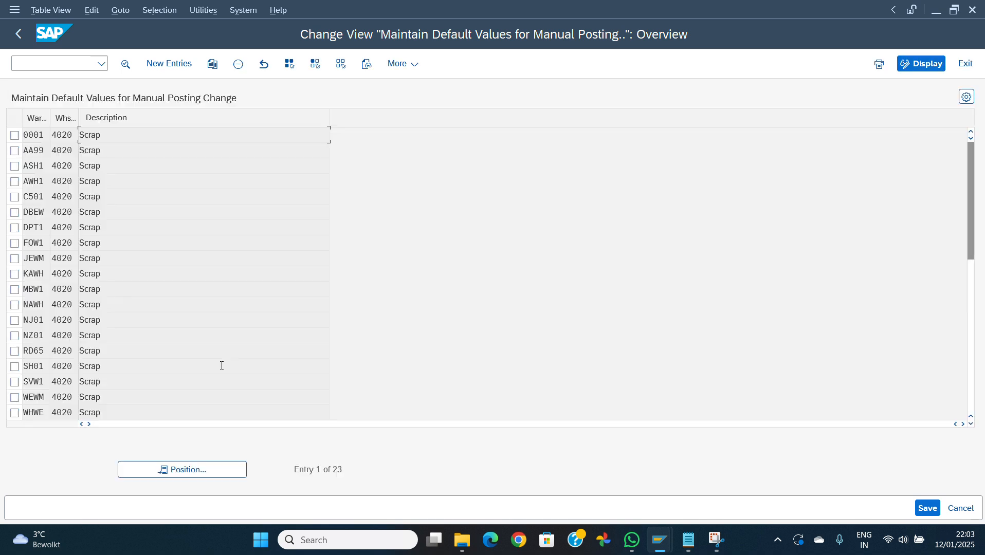
Step: Position the default values list at warehouse ZD14, process type 4010, and open the details of the 4012 entry
{"action": "left_click", "coordinate": [189, 479]}
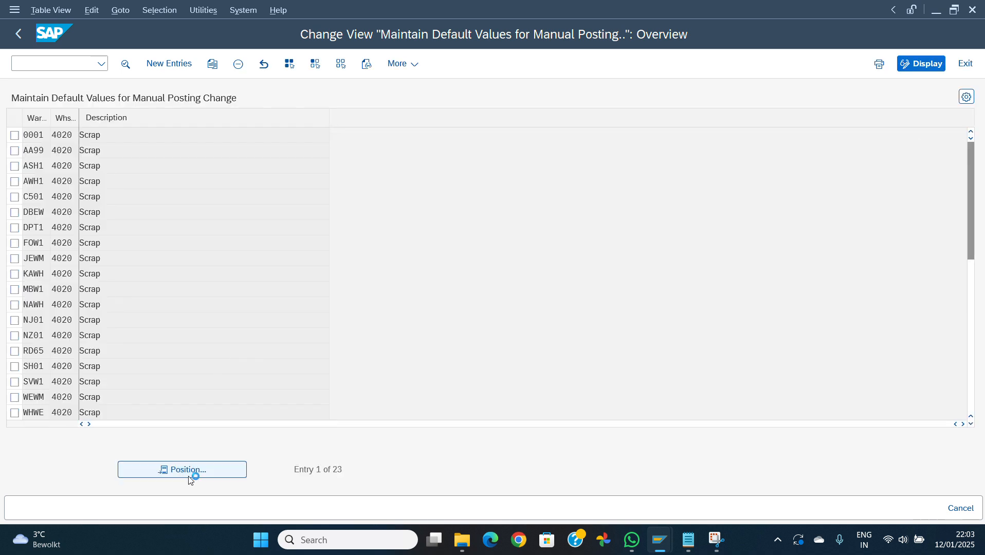
{"action": "type", "text": "zd14"}
{"action": "key", "text": "Tab"}
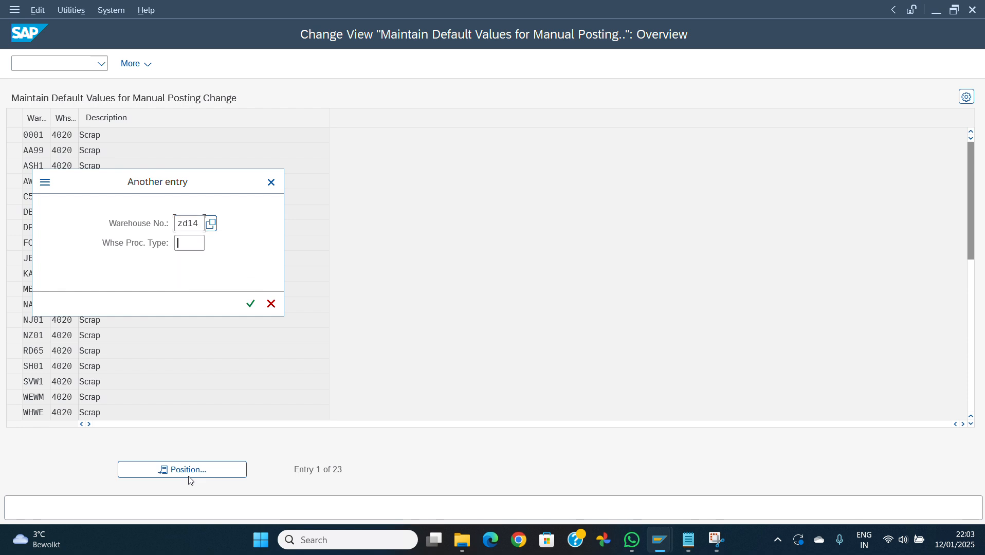
{"action": "type", "text": "401"}
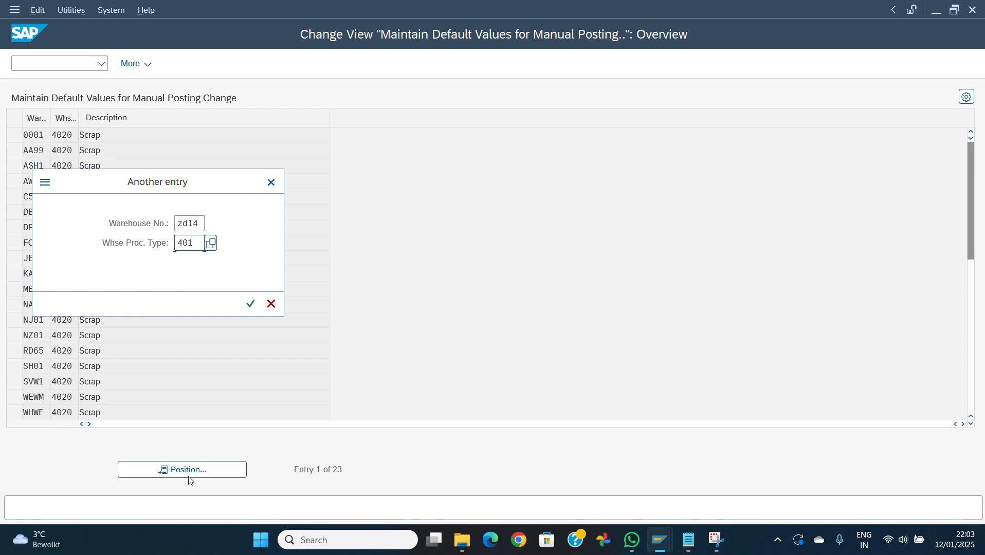
{"action": "type", "text": "0"}
{"action": "key", "text": "Return"}
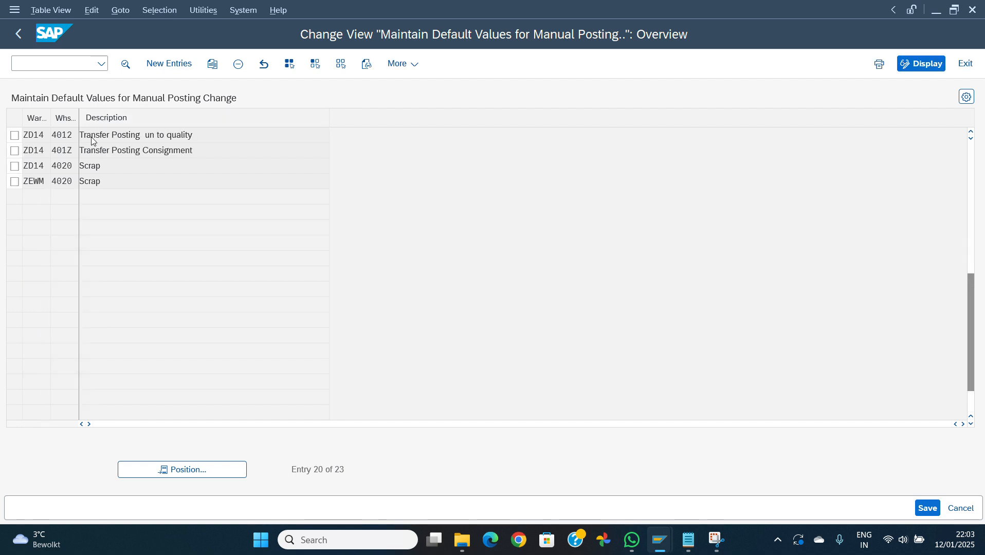
{"action": "double_click", "coordinate": [92, 136]}
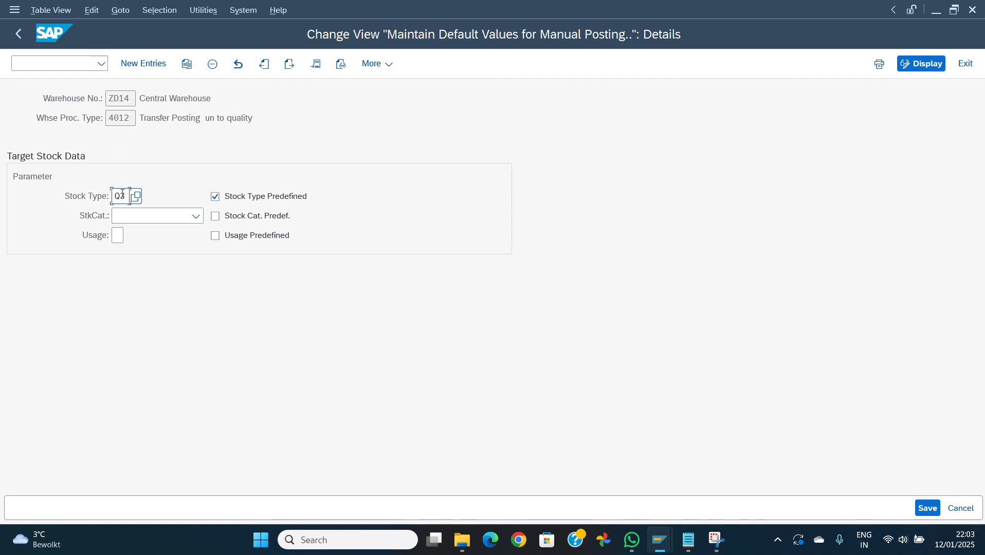
Step: Return to the SUBCON posting change and set its warehouse process type to 4010 and destination stock type to Q4
{"action": "key", "text": "alt+Tab"}
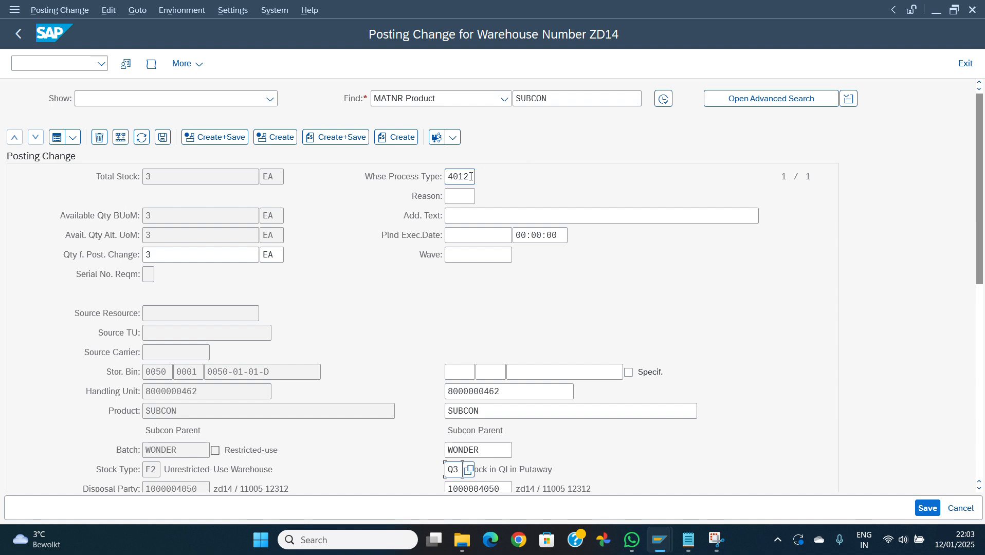
{"action": "left_click", "coordinate": [472, 176]}
{"action": "key", "text": "BackSpace"}
{"action": "type", "text": "0"}
{"action": "left_click", "coordinate": [459, 470]}
{"action": "key", "text": "BackSpace"}
{"action": "type", "text": "4"}
{"action": "key", "text": "Return"}
Step: Leave the posting change defaults in the customizing session and open the Define Warehouse Process Type activity in the IMG
{"action": "key", "text": "alt+Tab"}
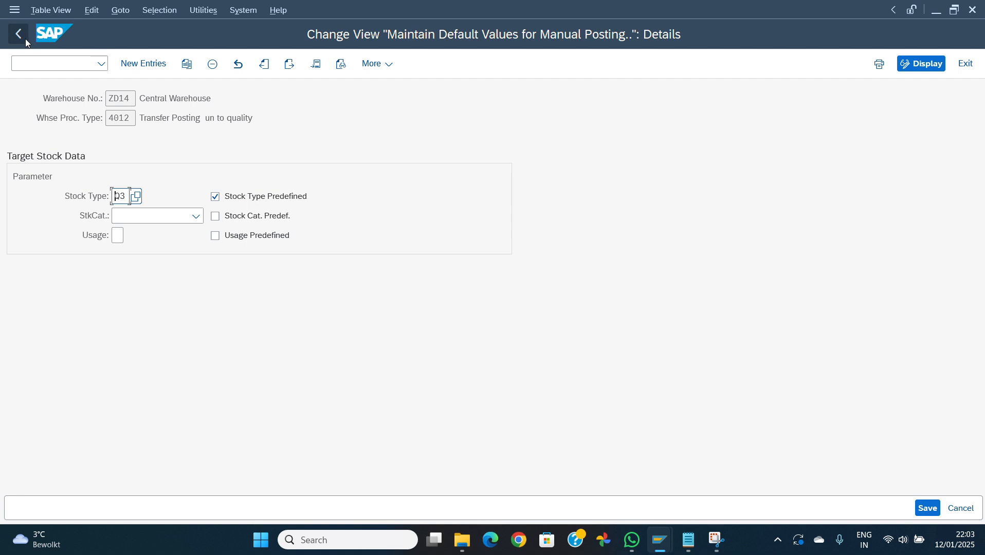
{"action": "left_click", "coordinate": [21, 39]}
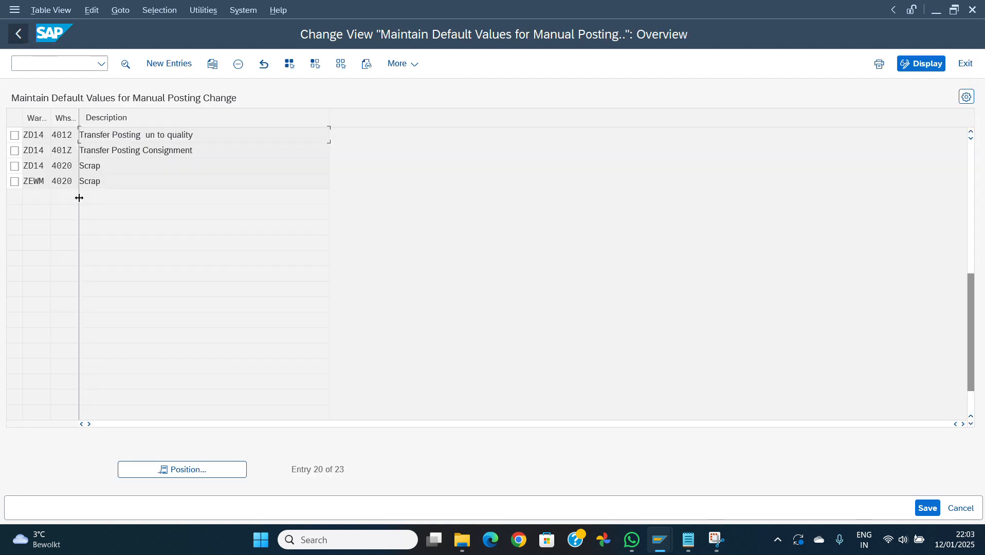
{"action": "left_click", "coordinate": [19, 34]}
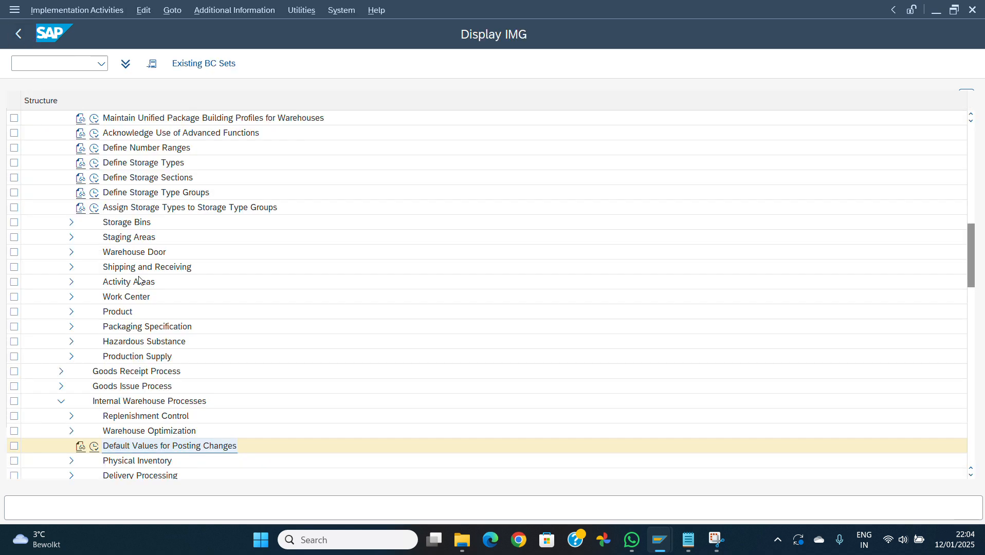
{"action": "left_click_drag", "start_coordinate": [975, 268], "coordinate": [971, 362]}
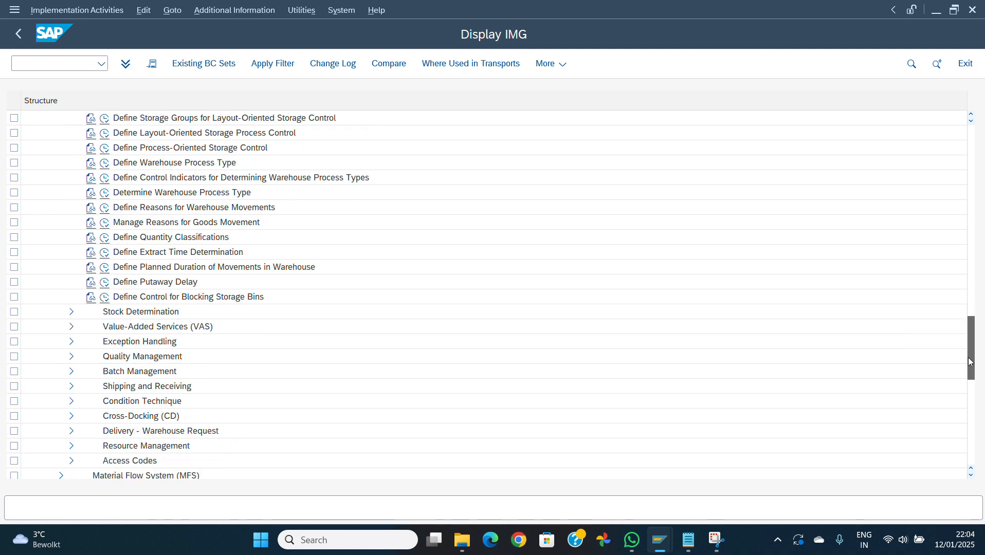
{"action": "left_click", "coordinate": [105, 165]}
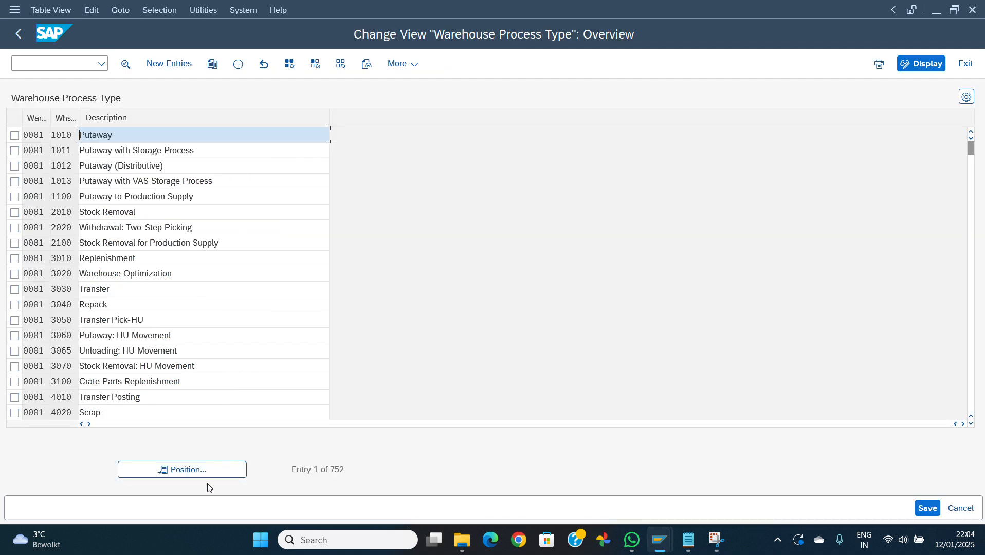
Step: Position the process type list at warehouse ZD14 and open the details of Transfer Posting type 4010
{"action": "left_click", "coordinate": [205, 475]}
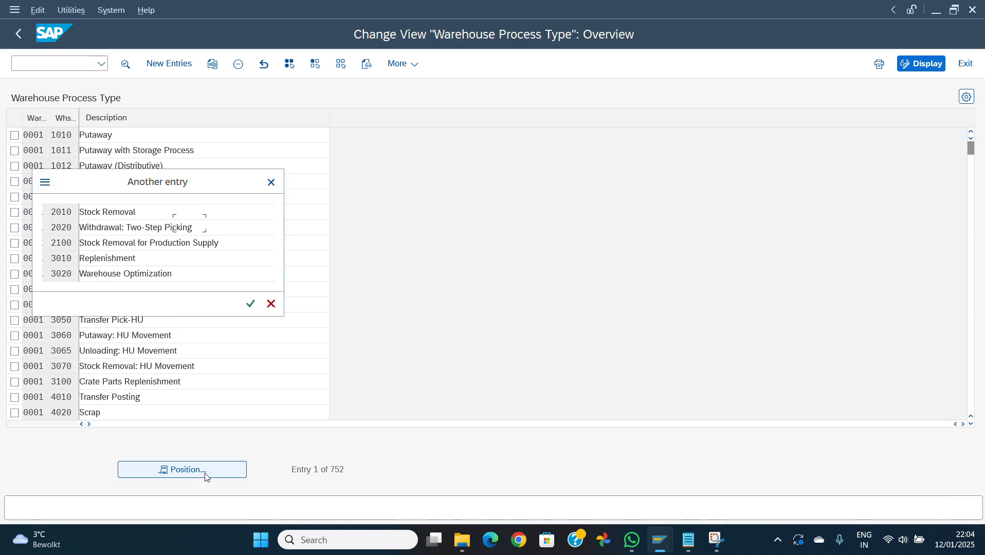
{"action": "type", "text": "zd14"}
{"action": "key", "text": "Tab"}
{"action": "type", "text": "4"}
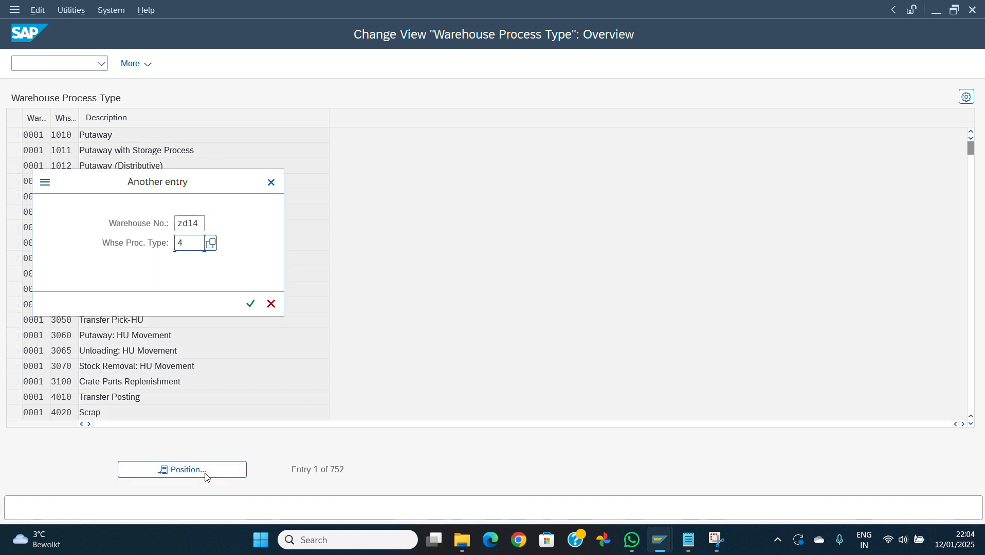
{"action": "key", "text": "Return"}
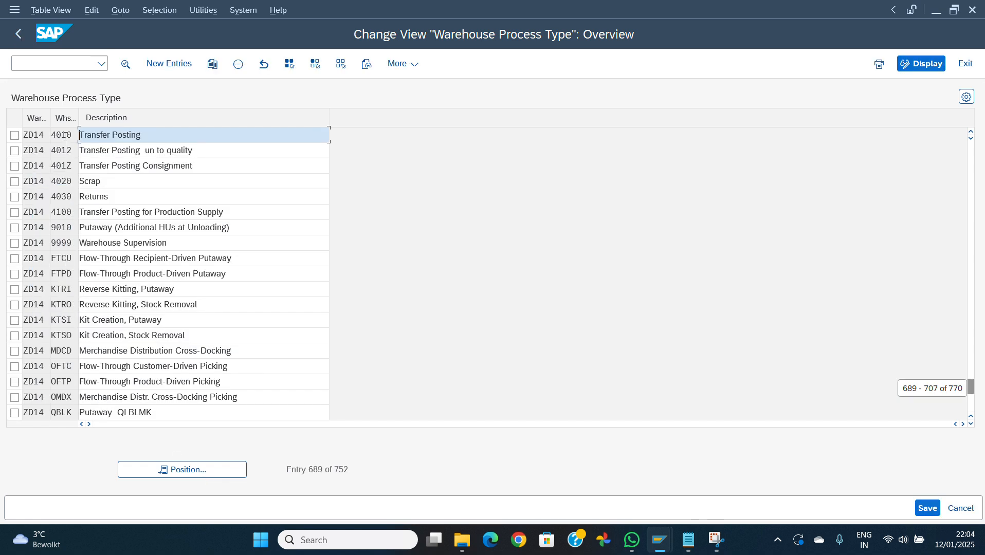
{"action": "double_click", "coordinate": [64, 136]}
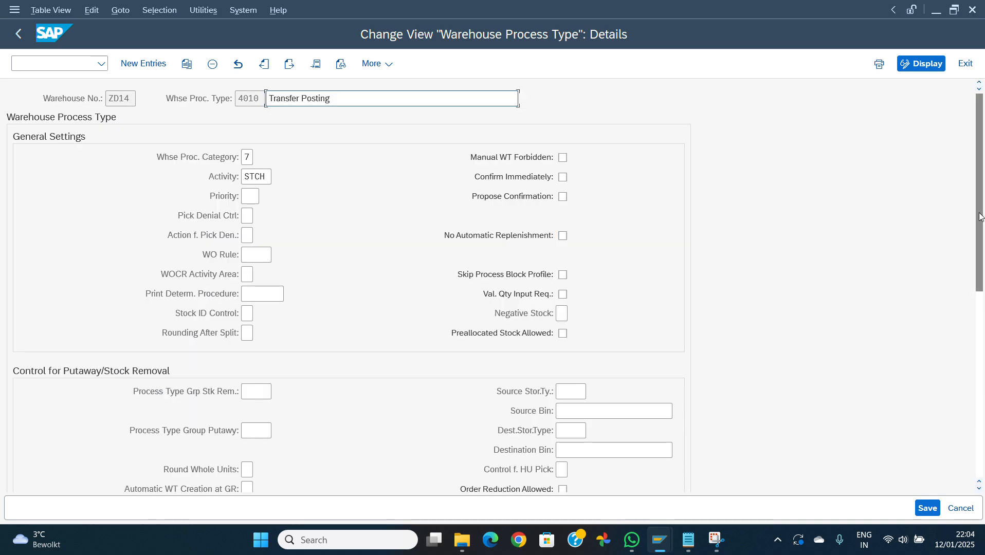
Step: Clear the Post. Change in Bin setting of process type 4010 and save the entry
{"action": "left_click_drag", "start_coordinate": [981, 217], "coordinate": [981, 330]}
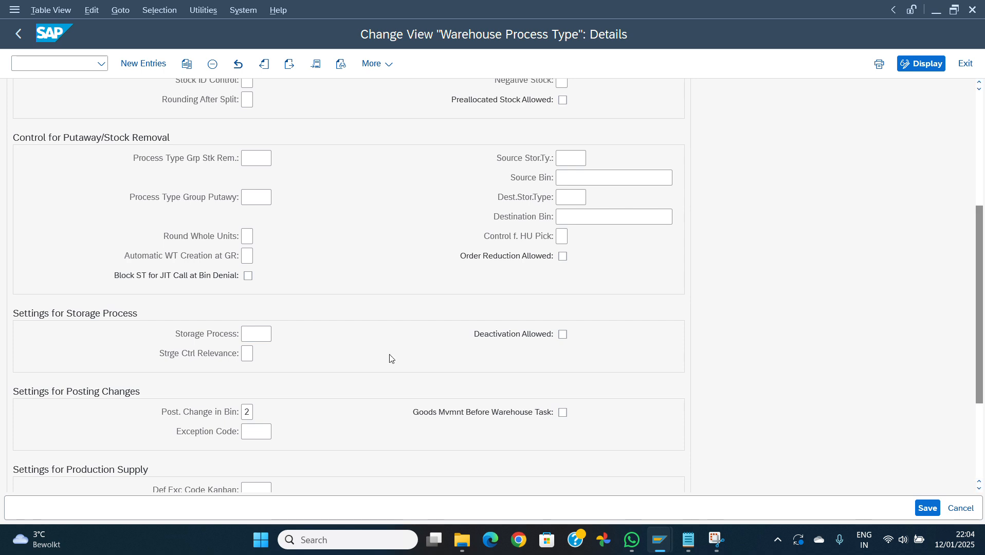
{"action": "left_click", "coordinate": [254, 413]}
{"action": "key", "text": "BackSpace"}
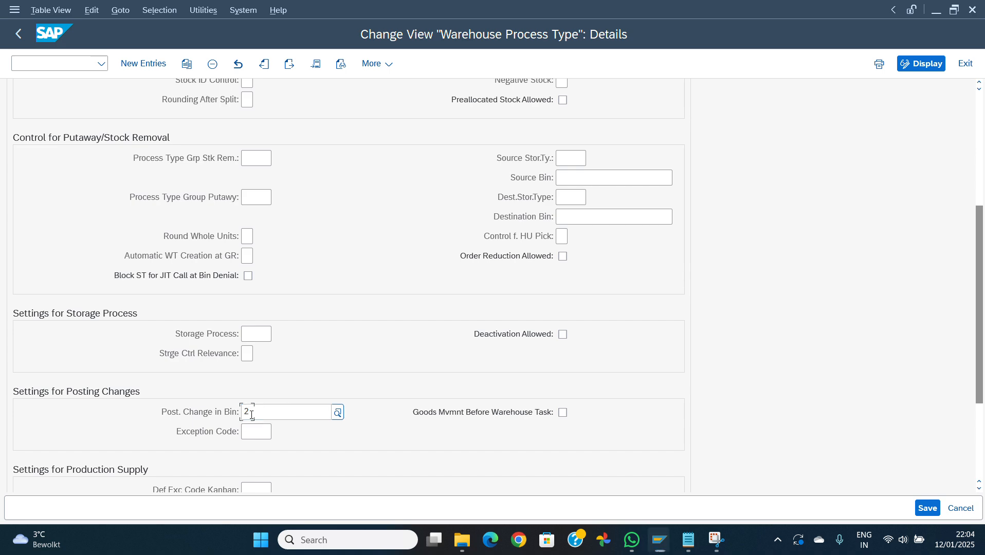
{"action": "key", "text": "Return"}
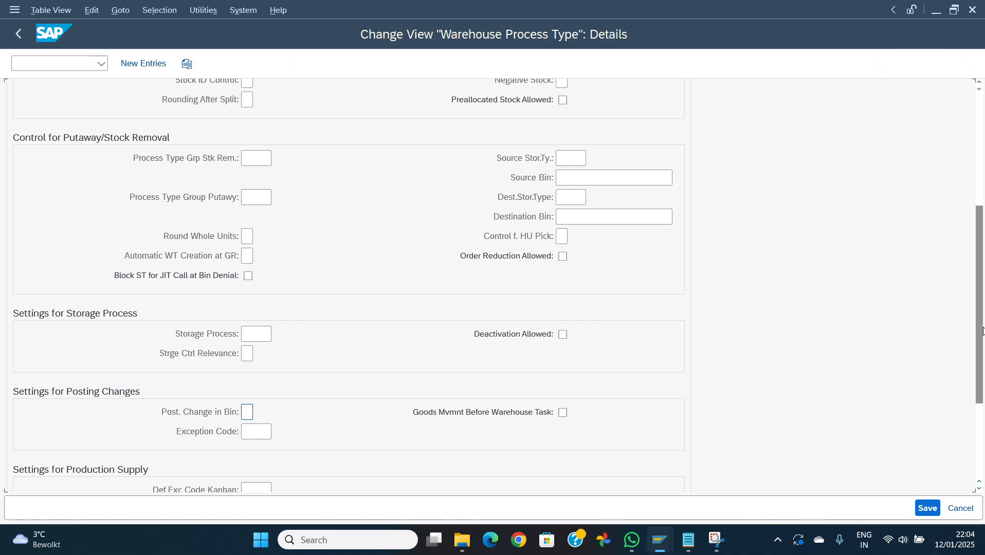
{"action": "left_click_drag", "start_coordinate": [980, 287], "coordinate": [981, 458]}
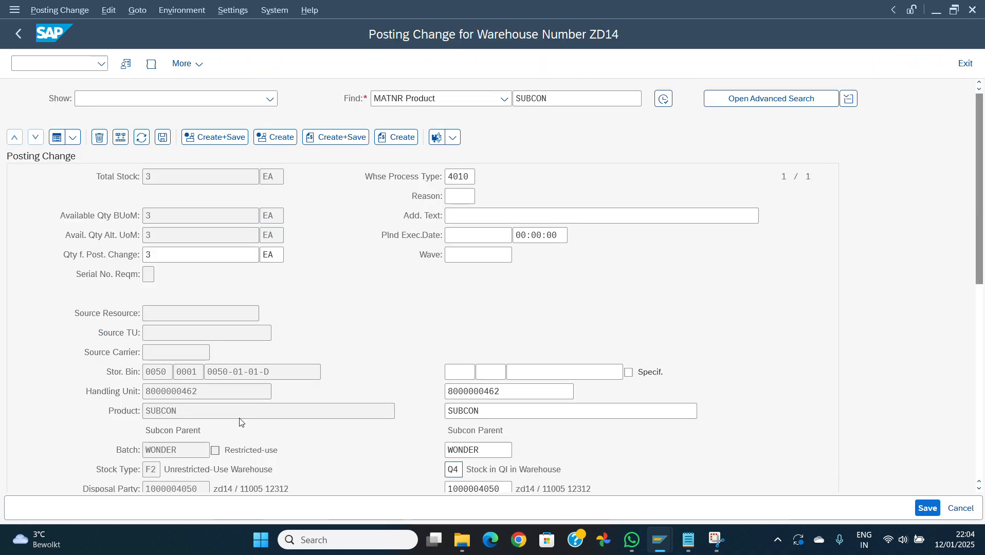
Step: Restart the posting change transaction for warehouse ZD14 and search for product SUBCON
{"action": "left_click", "coordinate": [73, 64]}
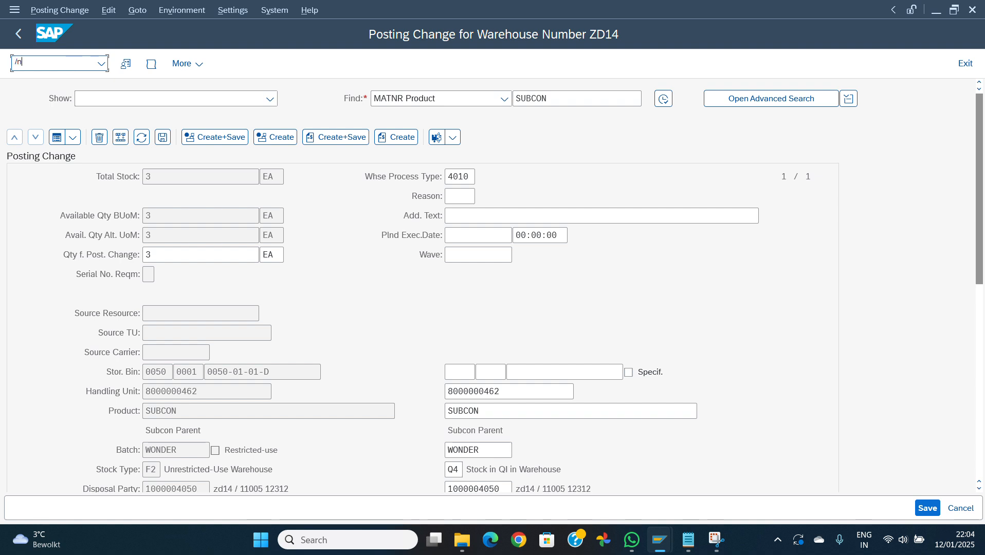
{"action": "key", "text": "Return"}
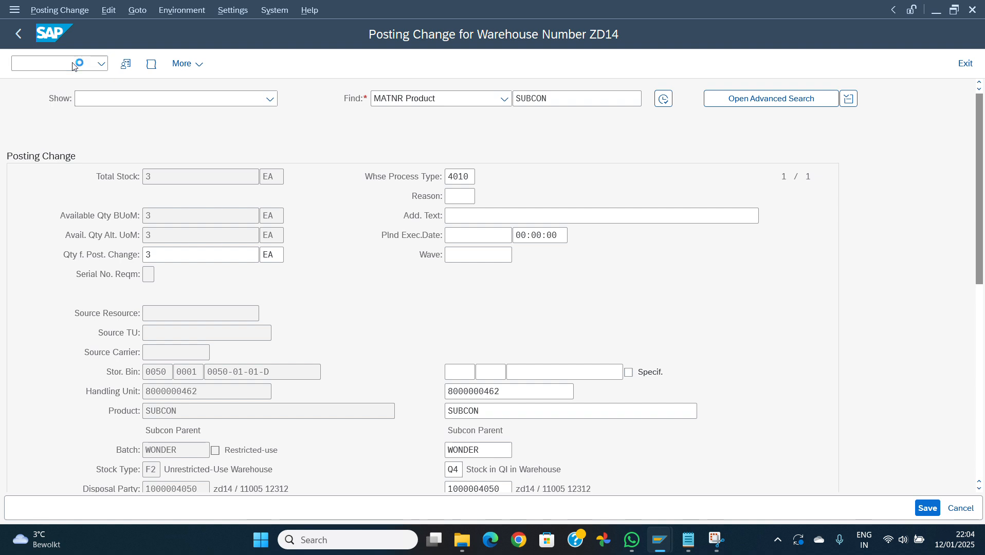
{"action": "left_click", "coordinate": [544, 103]}
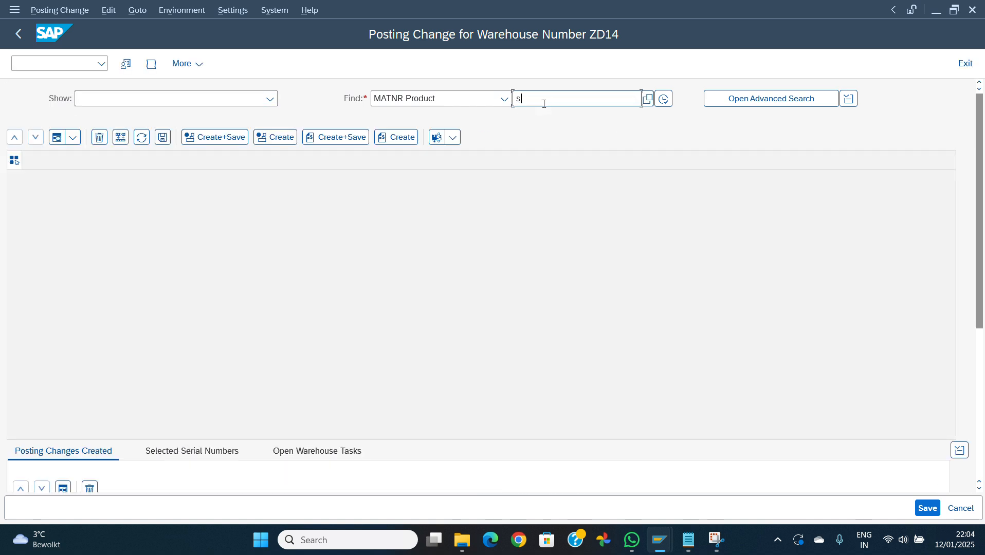
{"action": "type", "text": "subcon"}
{"action": "key", "text": "Return"}
{"action": "left_click", "coordinate": [664, 99]}
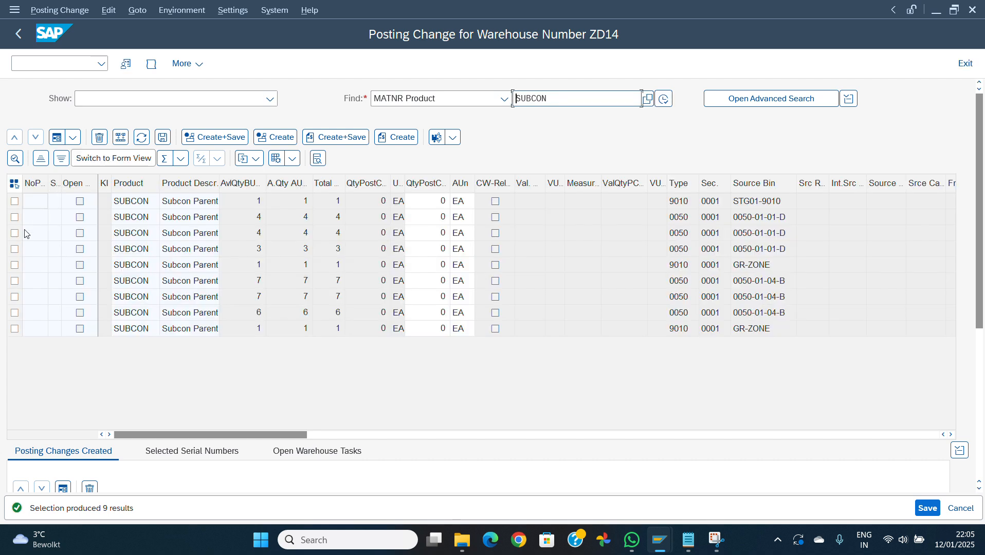
Step: Open the 3 EA SUBCON line in bin 0050-01-01-D in form view and enter process type 4010 and posting change quantity 3
{"action": "left_click", "coordinate": [15, 250]}
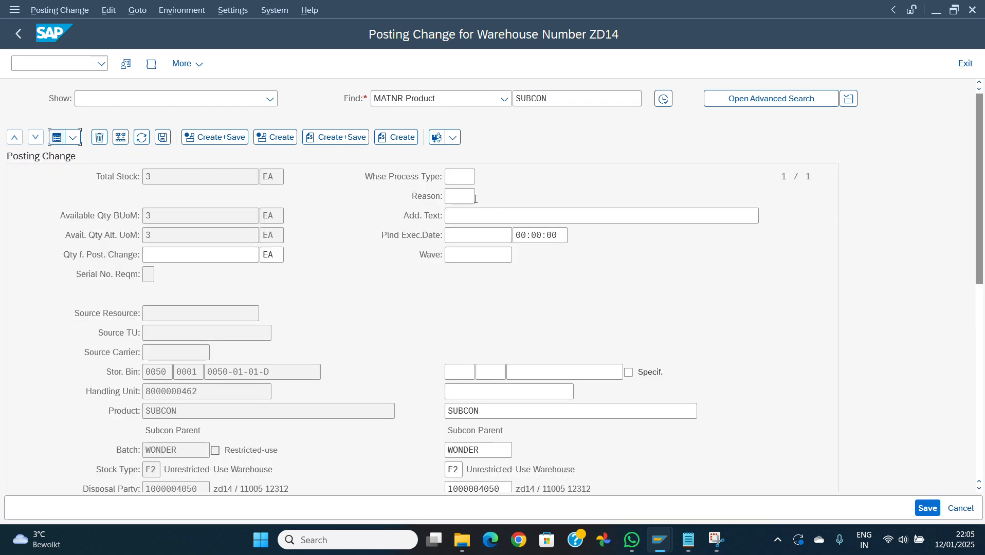
{"action": "left_click", "coordinate": [456, 175]}
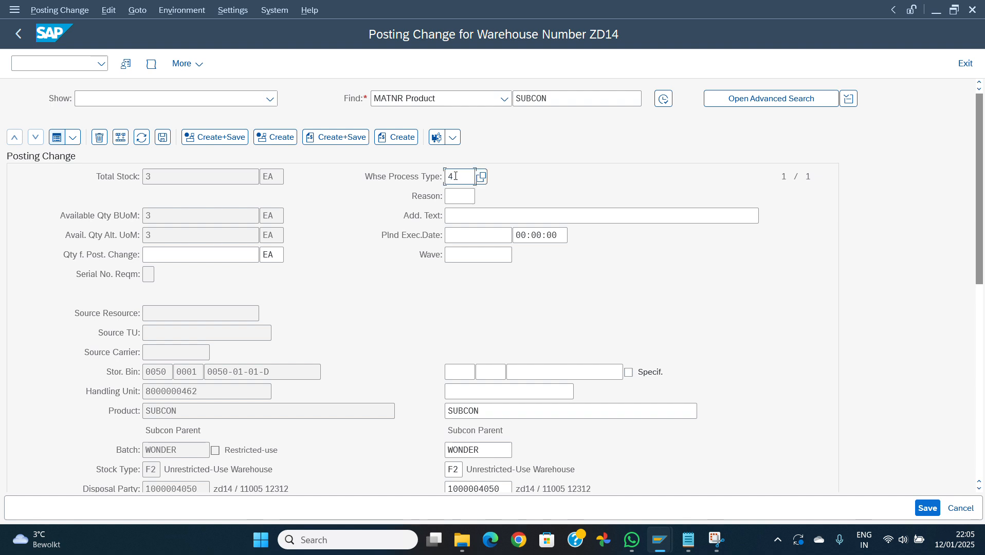
{"action": "left_click", "coordinate": [187, 260]}
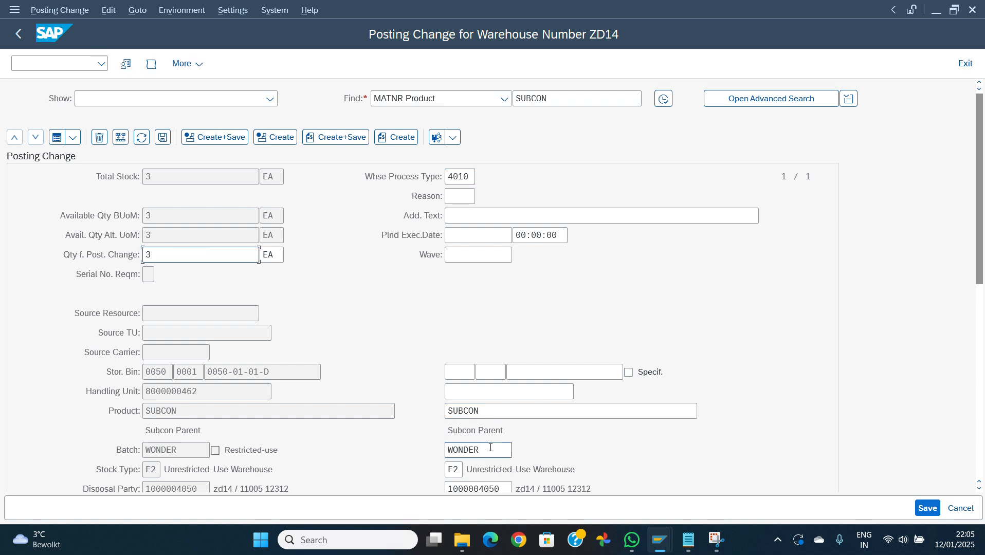
{"action": "left_click", "coordinate": [226, 393]}
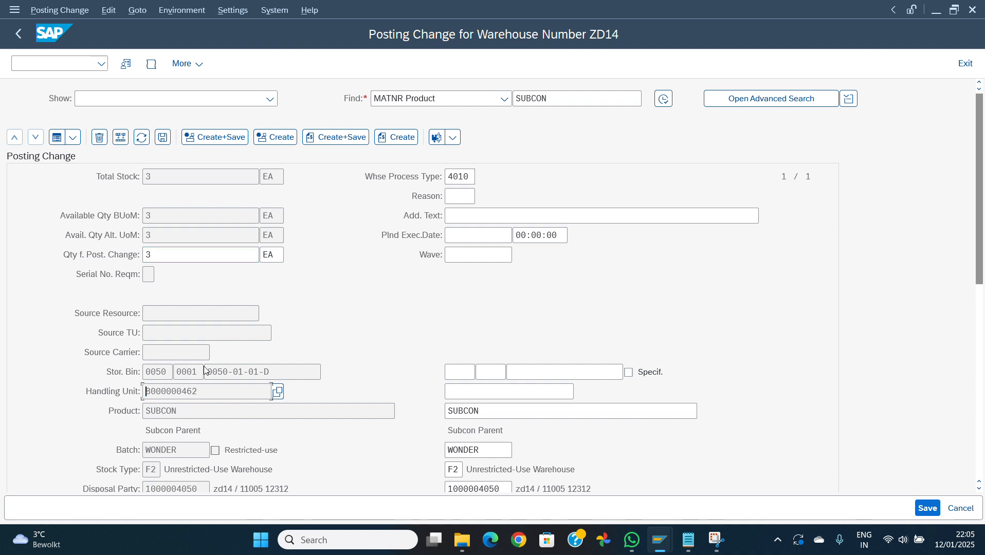
{"action": "left_click", "coordinate": [531, 392]}
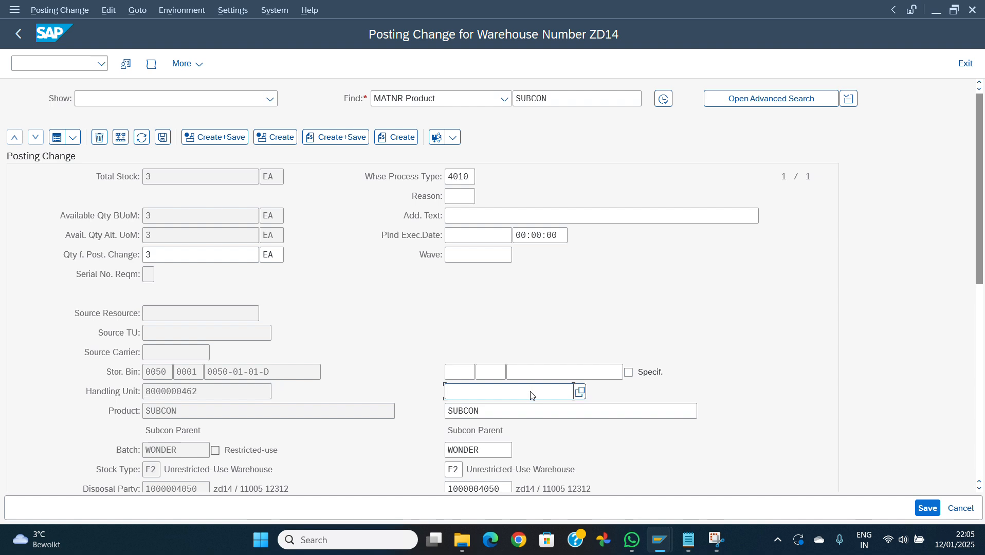
{"action": "key", "text": "ctrl+v"}
Step: Set the destination stock type to Q4, create and save the posting change, and close the log
{"action": "left_click", "coordinate": [458, 473]}
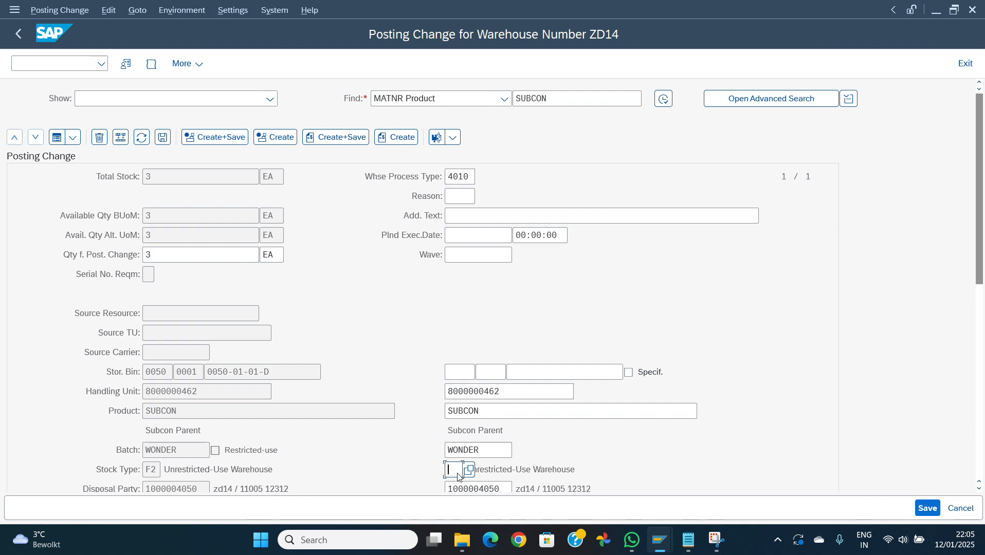
{"action": "type", "text": "q4"}
{"action": "key", "text": "Return"}
{"action": "left_click", "coordinate": [227, 138]}
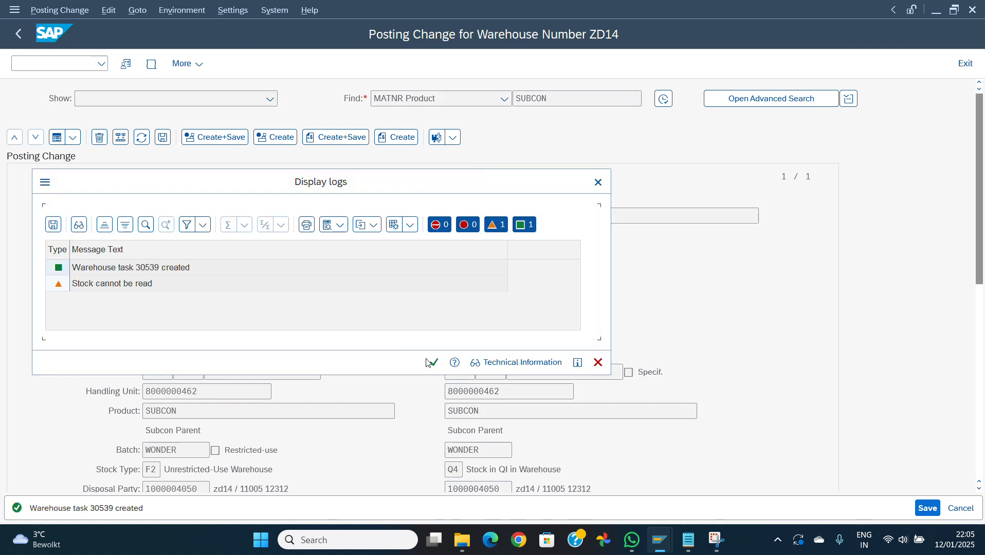
{"action": "left_click", "coordinate": [430, 363]}
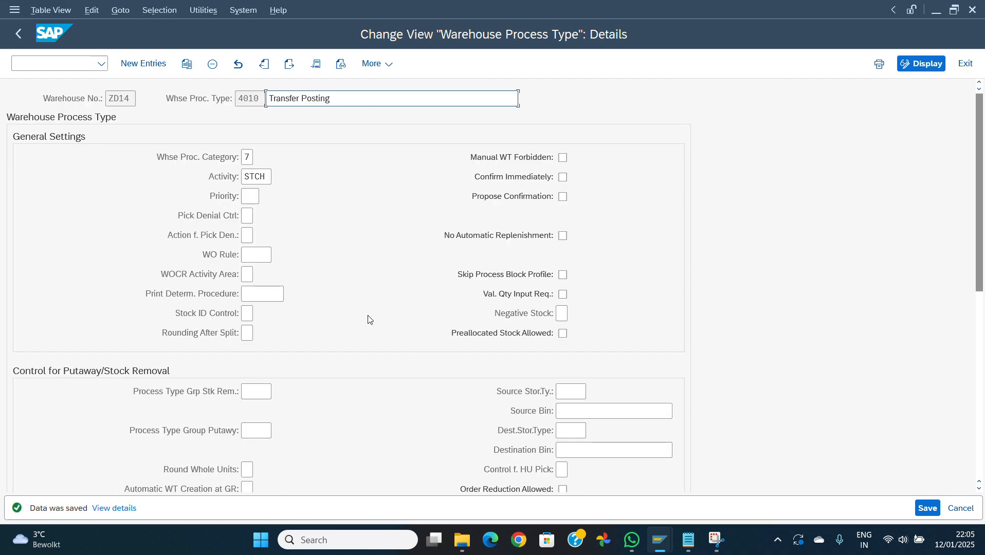
Step: Switch to the Stock Overview of material SUBCON and refresh the list to check its unrestricted and quality inspection stock
{"action": "key", "text": "alt+Tab"}
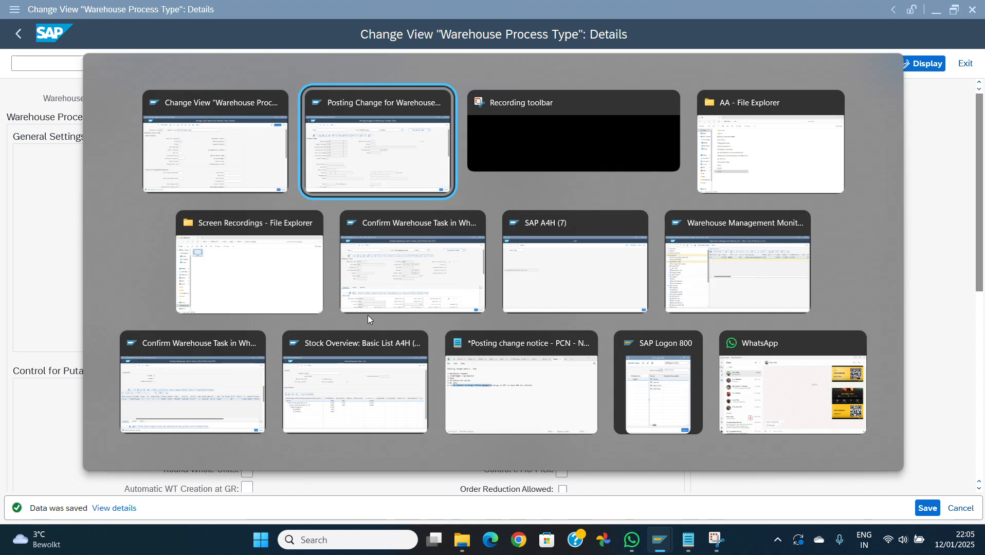
{"action": "key", "text": "Tab"}
{"action": "key", "text": "Tab"}
{"action": "key", "text": "Tab"}
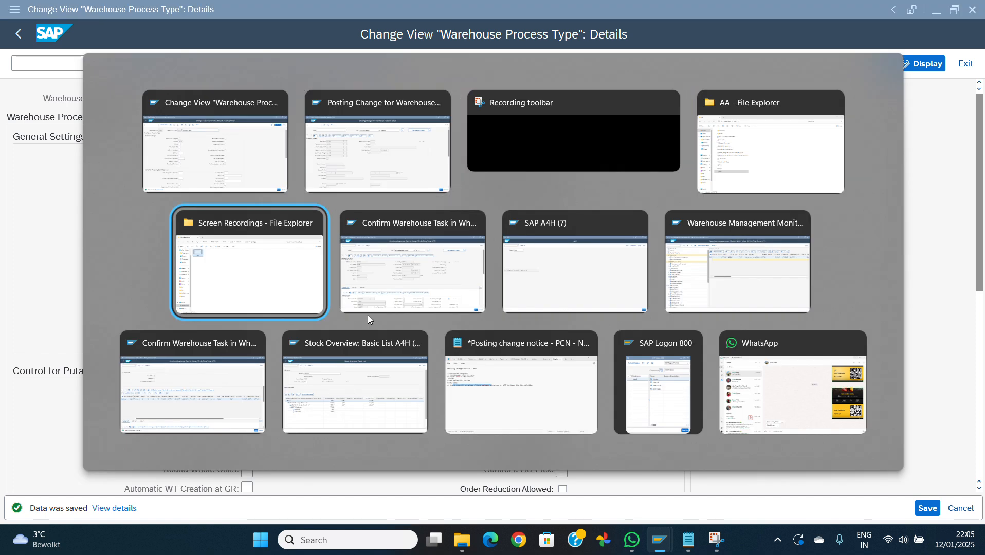
{"action": "key", "text": "Tab"}
{"action": "key", "text": "Tab"}
{"action": "key", "text": "Tab"}
{"action": "key", "text": "Tab"}
{"action": "key", "text": "Tab"}
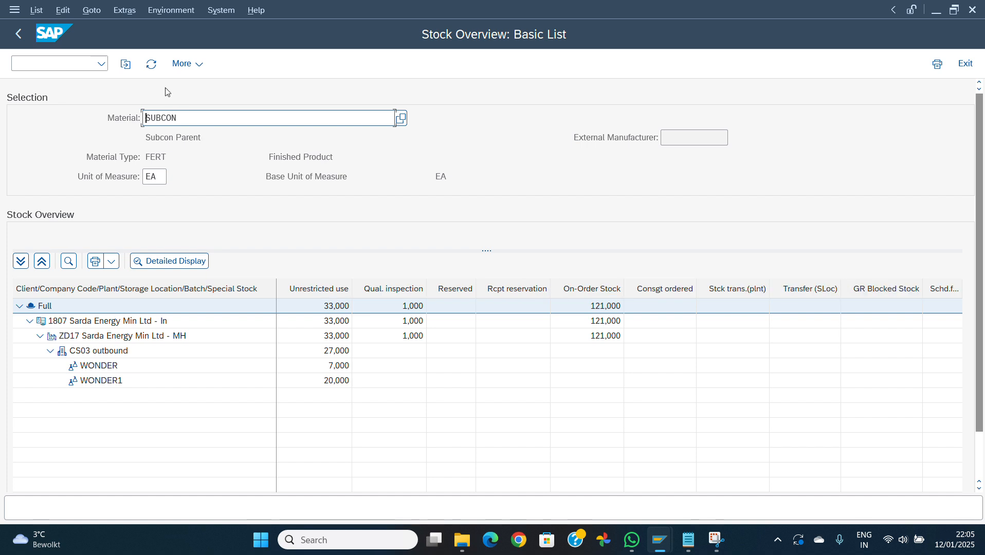
{"action": "left_click", "coordinate": [152, 64]}
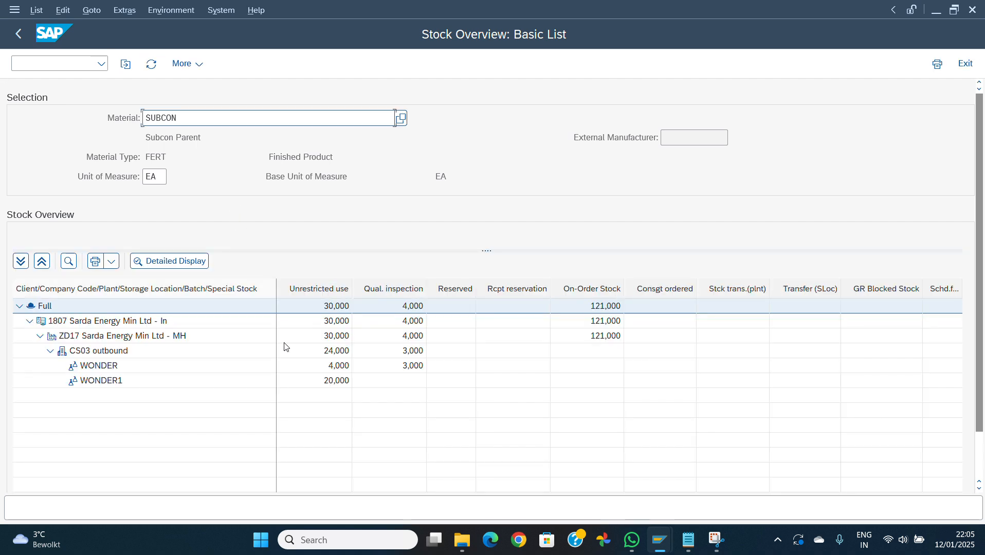
Step: Check the quality inspection stock of batch WONDER, and switch to the Warehouse Management Monitor of warehouse ZD14
{"action": "left_click", "coordinate": [416, 370]}
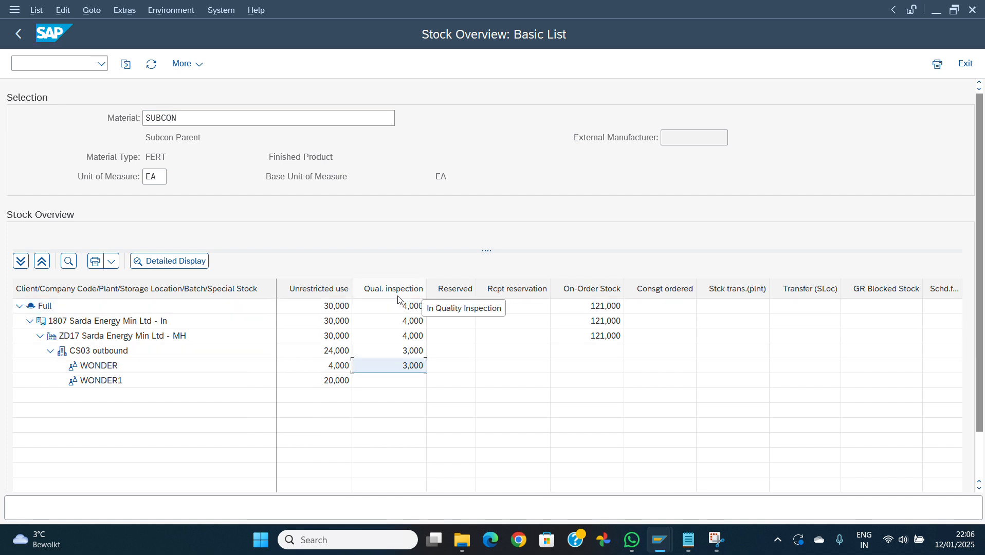
{"action": "key", "text": "alt+Tab"}
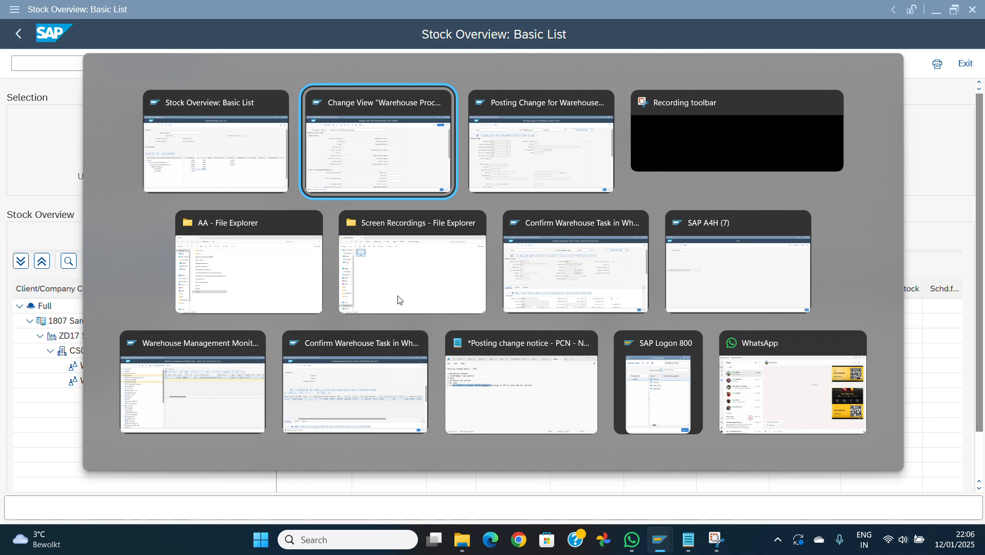
{"action": "key", "text": "alt+Tab"}
{"action": "key", "text": "alt+Tab"}
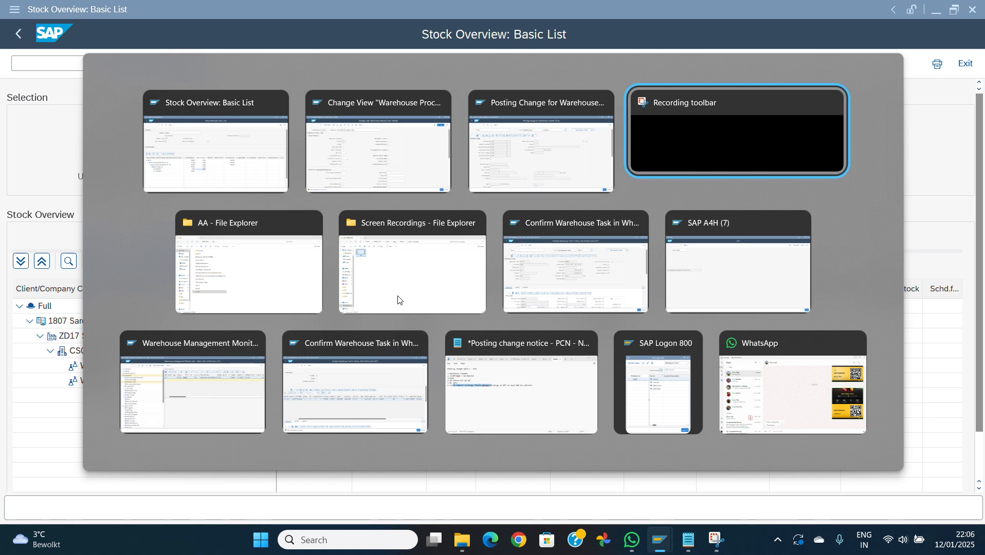
{"action": "key", "text": "alt+Tab"}
{"action": "key", "text": "alt+Tab"}
{"action": "key", "text": "alt+Tab"}
{"action": "key", "text": "alt+Tab"}
{"action": "key", "text": "alt+Tab"}
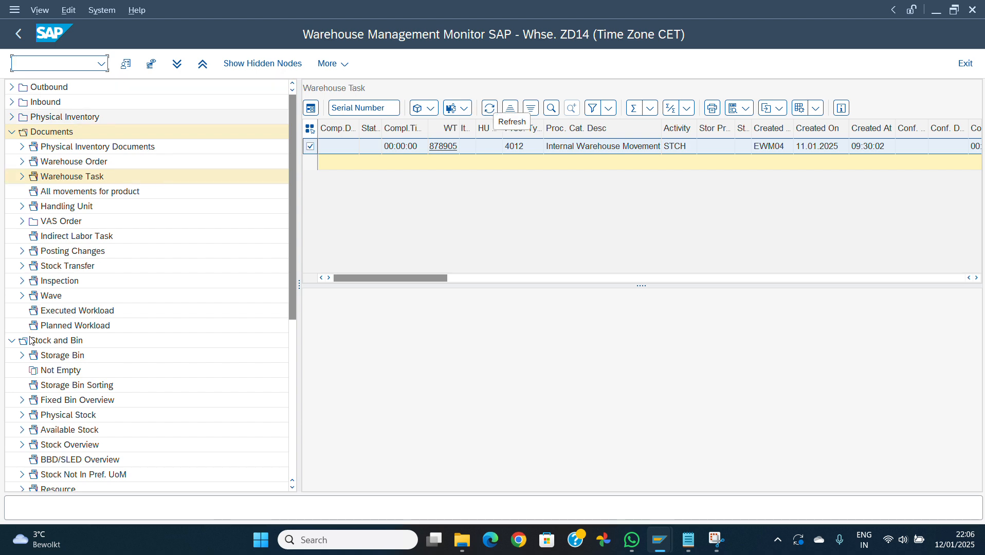
{"action": "double_click", "coordinate": [58, 363]}
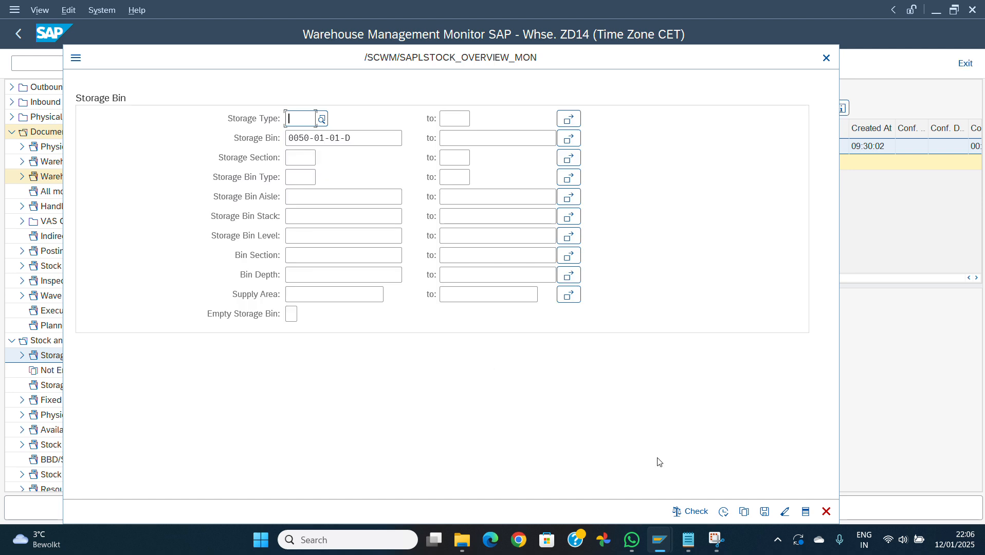
{"action": "left_click", "coordinate": [724, 512]}
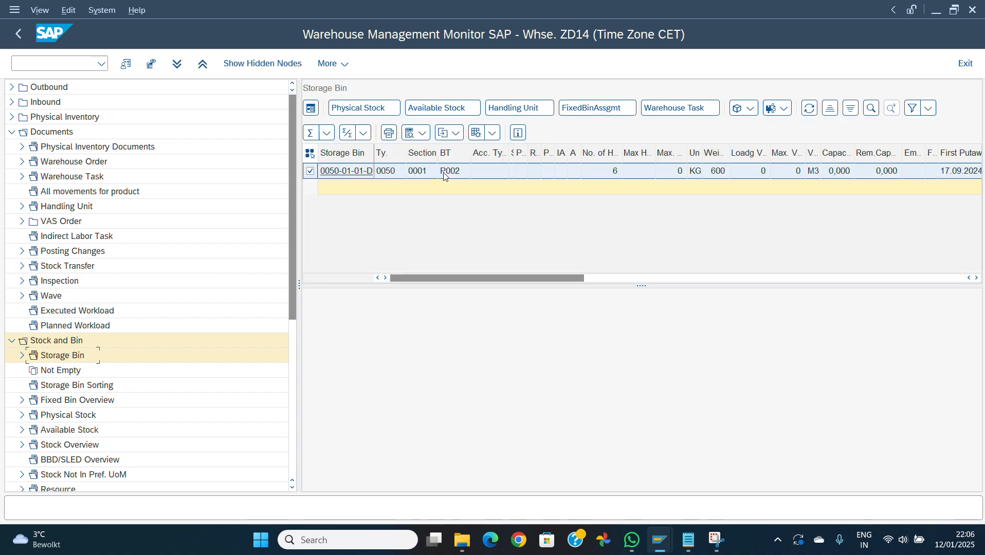
{"action": "left_click", "coordinate": [374, 111]}
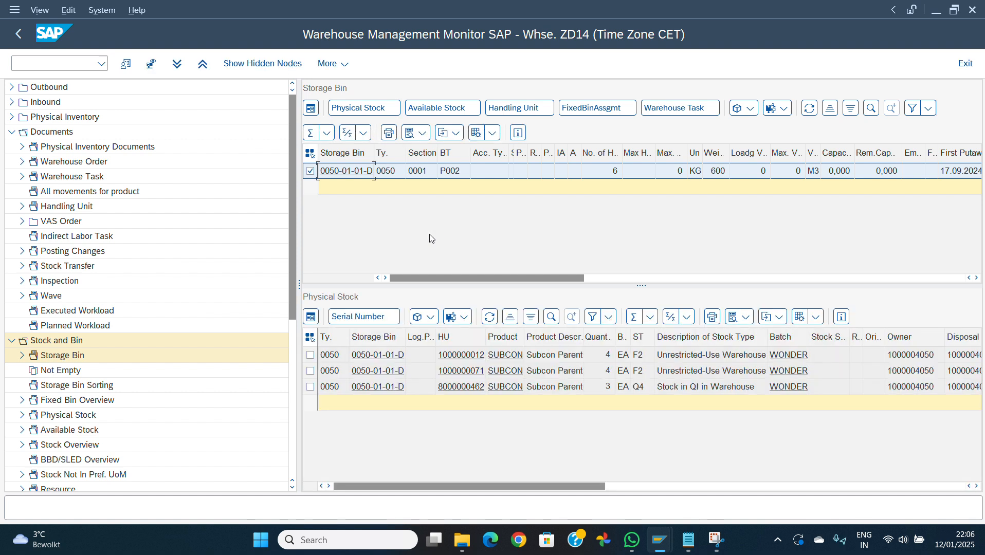
{"action": "left_click", "coordinate": [647, 389]}
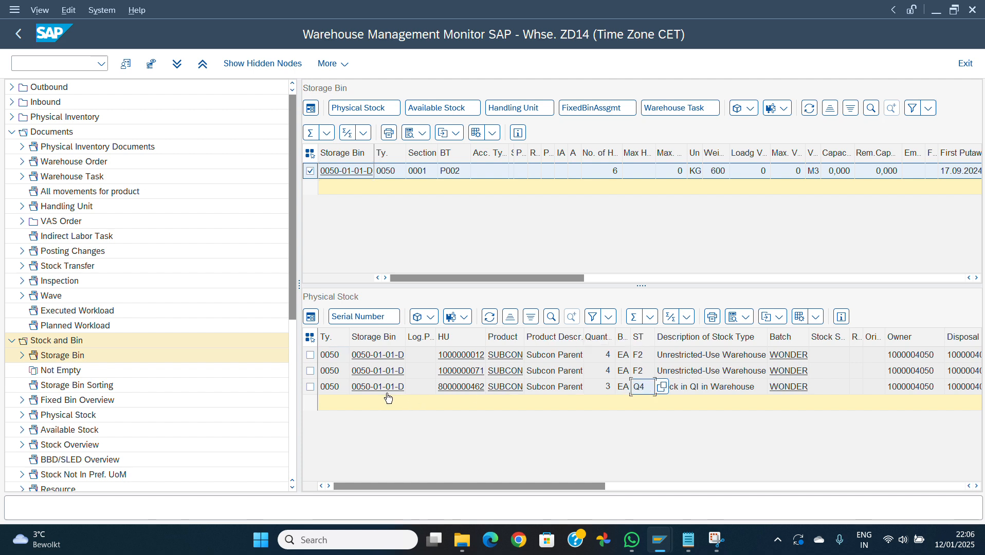
Step: Return to the Stock Overview to compare the SUBCON stock, and switch to the SAP screen showing queue PCN
{"action": "key", "text": "alt+Tab"}
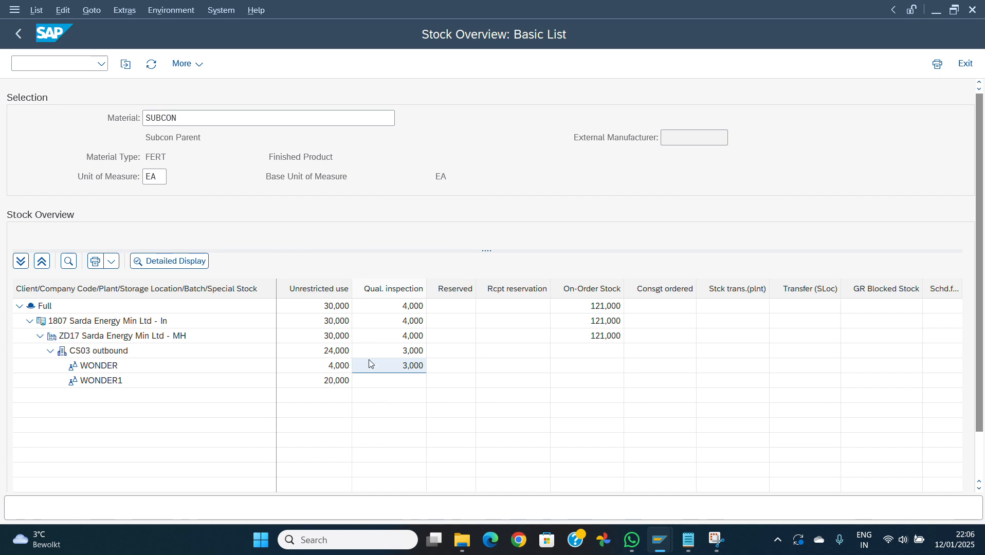
{"action": "key", "text": "alt+Tab"}
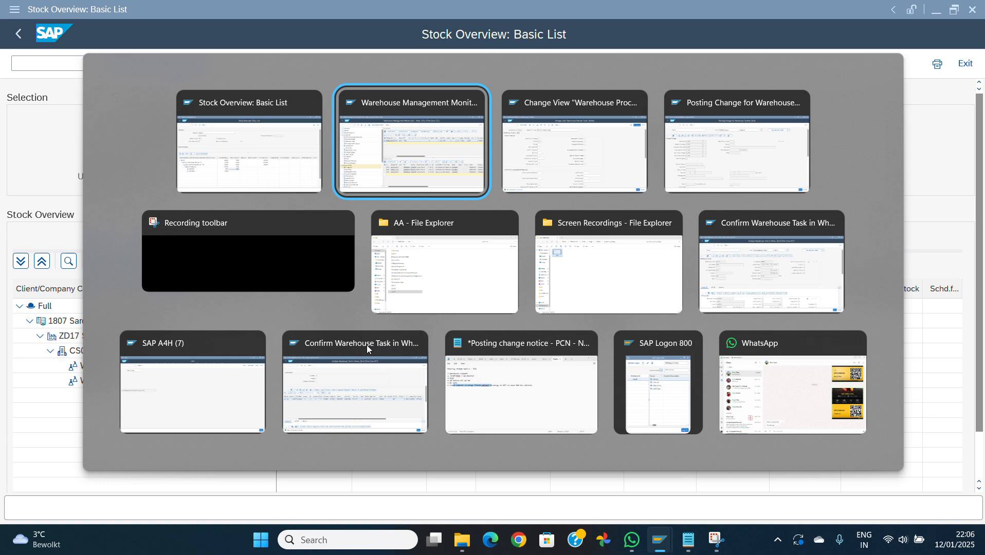
{"action": "key", "text": "Tab"}
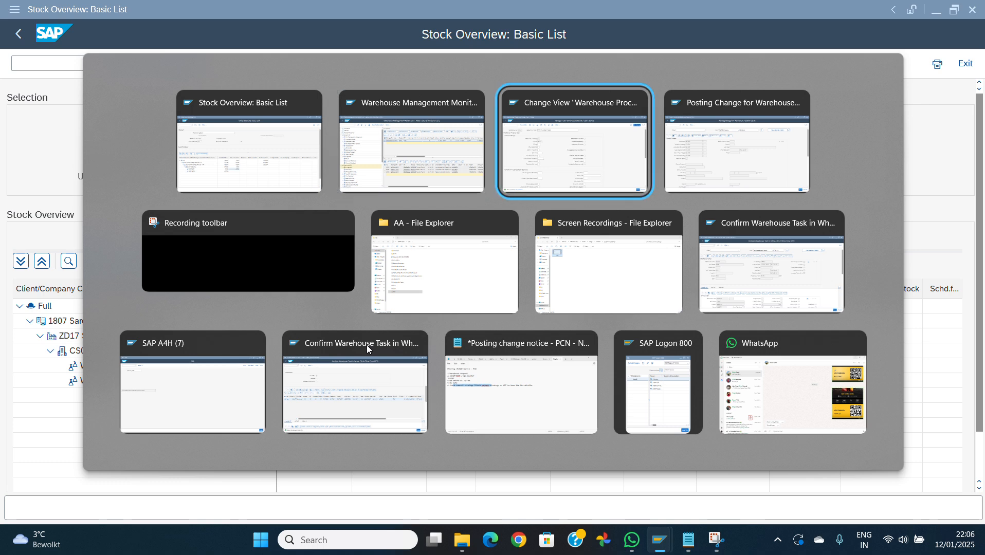
{"action": "key", "text": "Tab"}
{"action": "key", "text": "Tab"}
{"action": "key", "text": "Tab"}
{"action": "key", "text": "Tab"}
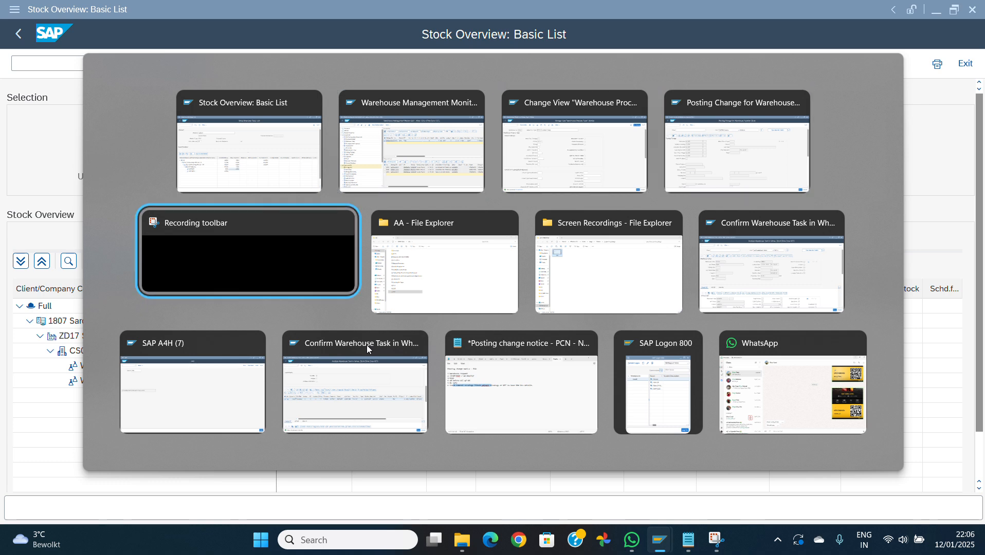
{"action": "key", "text": "Tab"}
{"action": "key", "text": "Tab"}
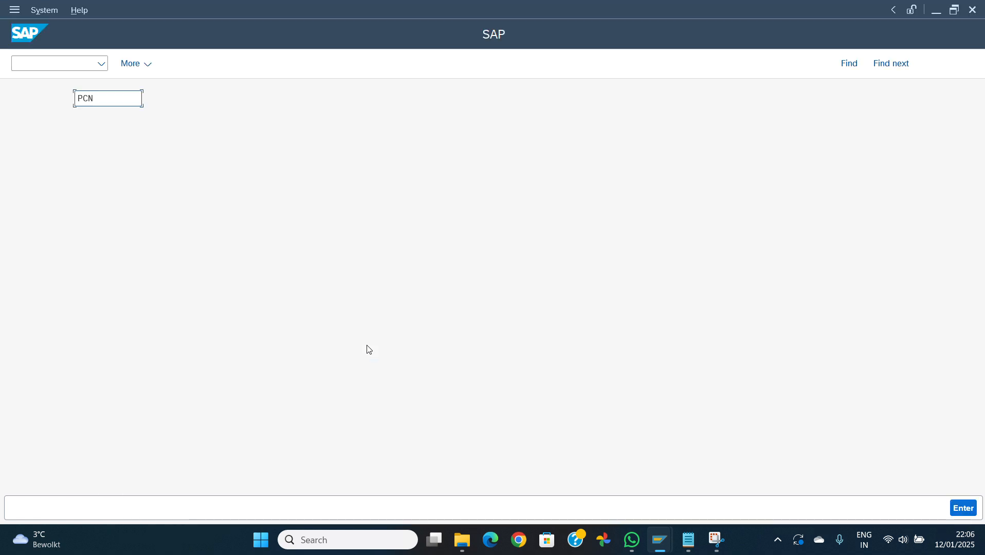
Step: Switch to the settings of warehouse process type 4010 in warehouse ZD14
{"action": "key", "text": "alt+Tab"}
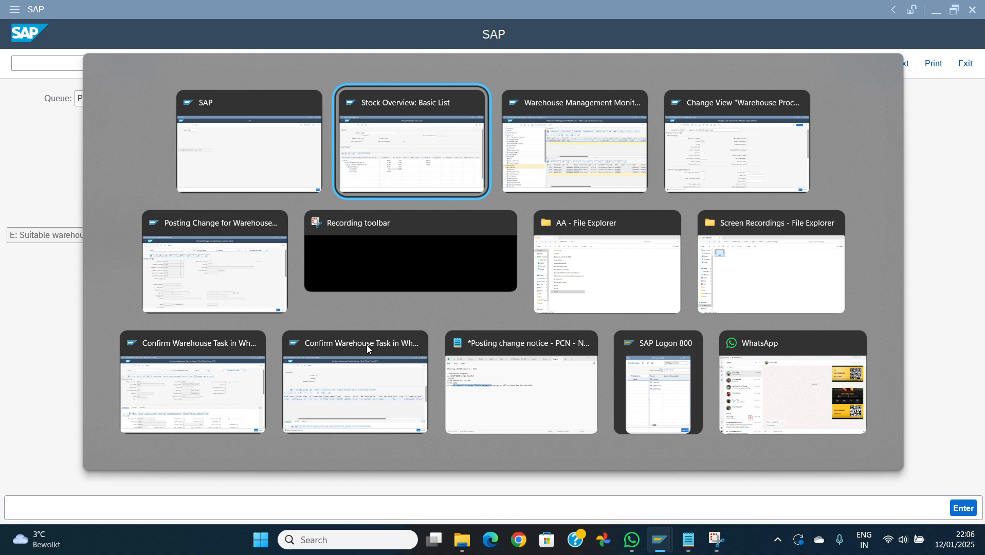
{"action": "key", "text": "alt+Tab"}
{"action": "key", "text": "alt+Tab"}
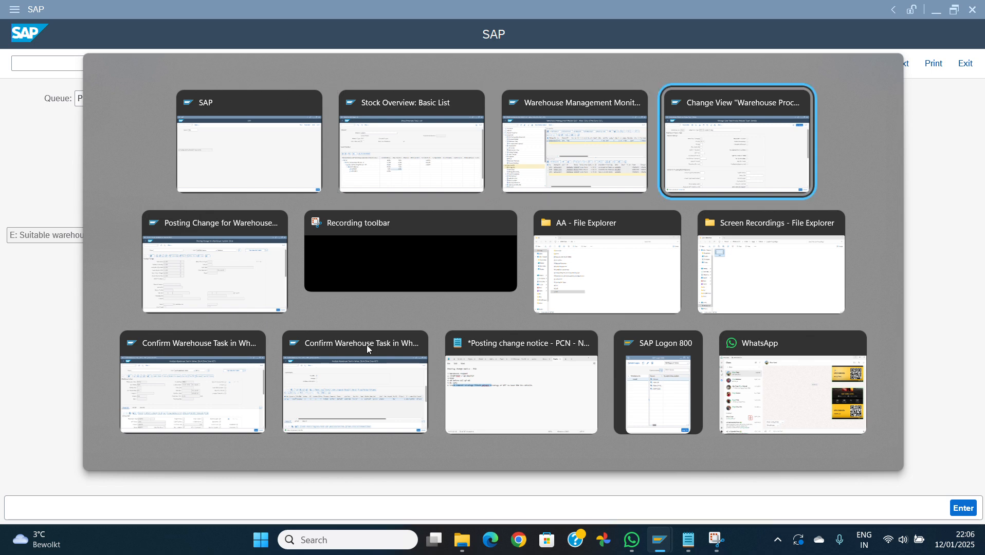
{"action": "key", "text": "alt+Tab"}
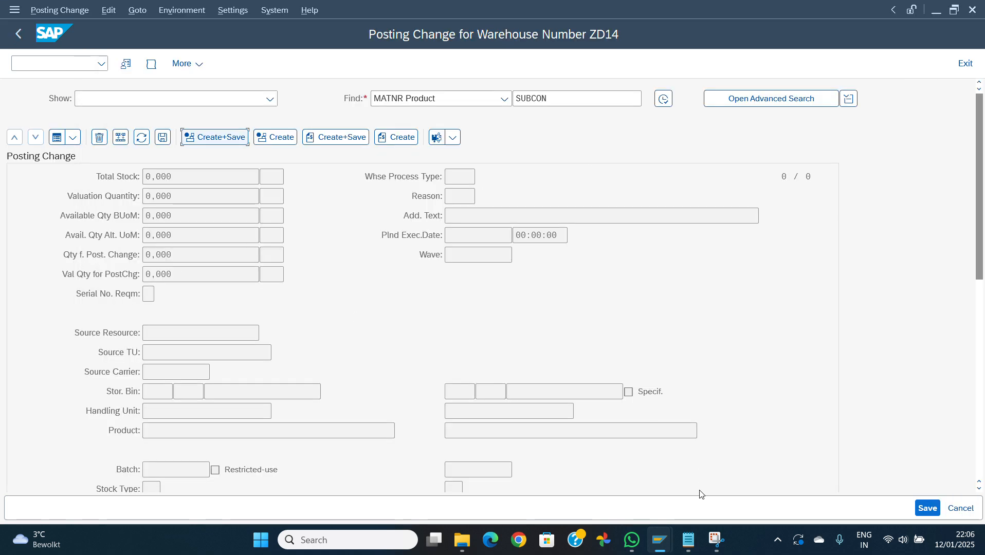
{"action": "mouse_move", "coordinate": [660, 540]}
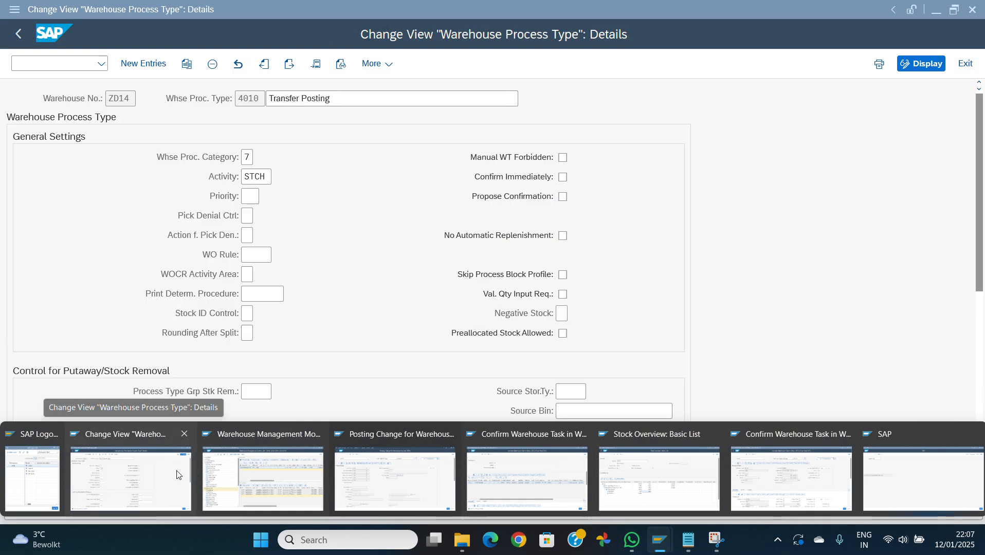
{"action": "left_click", "coordinate": [177, 473]}
{"action": "left_click", "coordinate": [269, 98]}
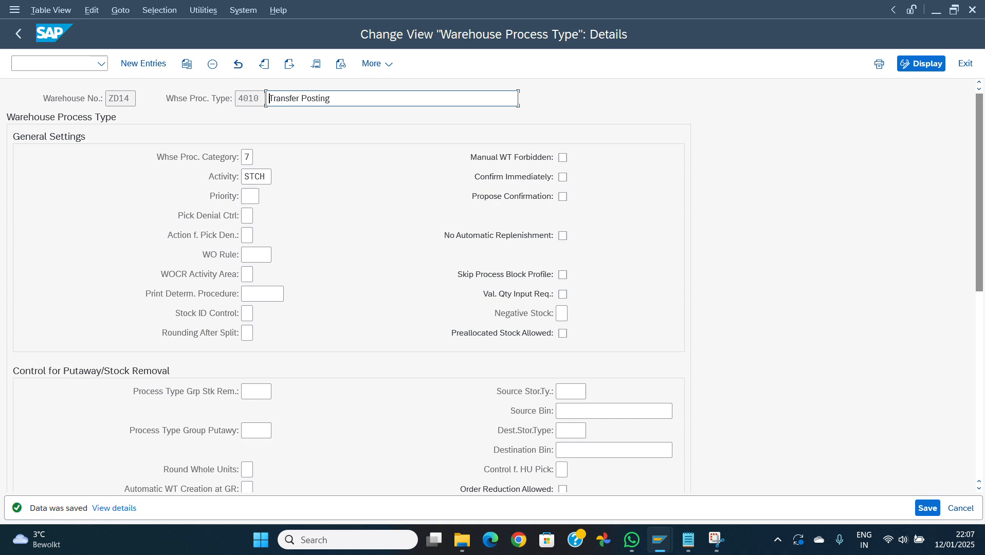
Step: Set the warehouse-internal document type and item type of process type 4010 to TWPR and save the settings
{"action": "left_click_drag", "start_coordinate": [978, 282], "coordinate": [969, 477]}
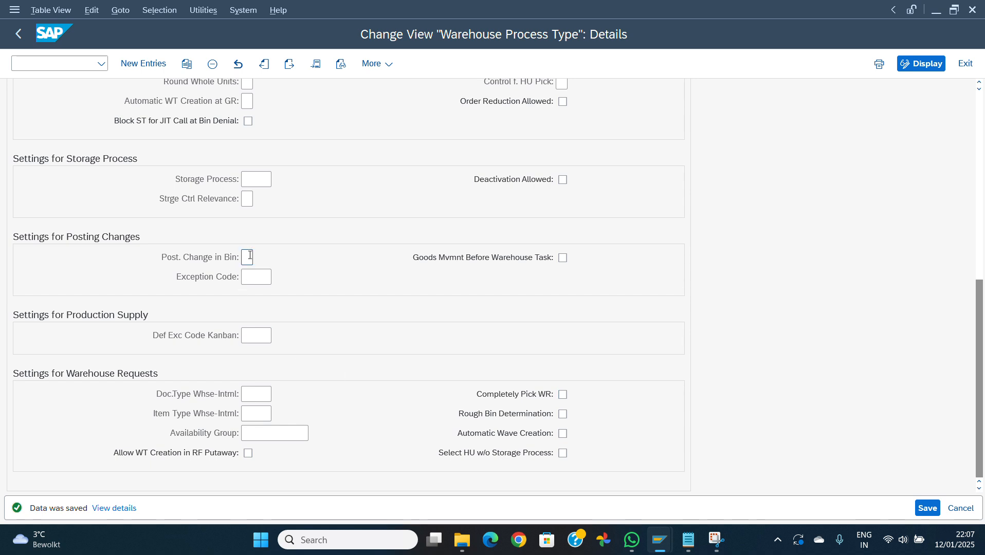
{"action": "left_click", "coordinate": [261, 395]}
{"action": "type", "text": "r"}
{"action": "key", "text": "Tab"}
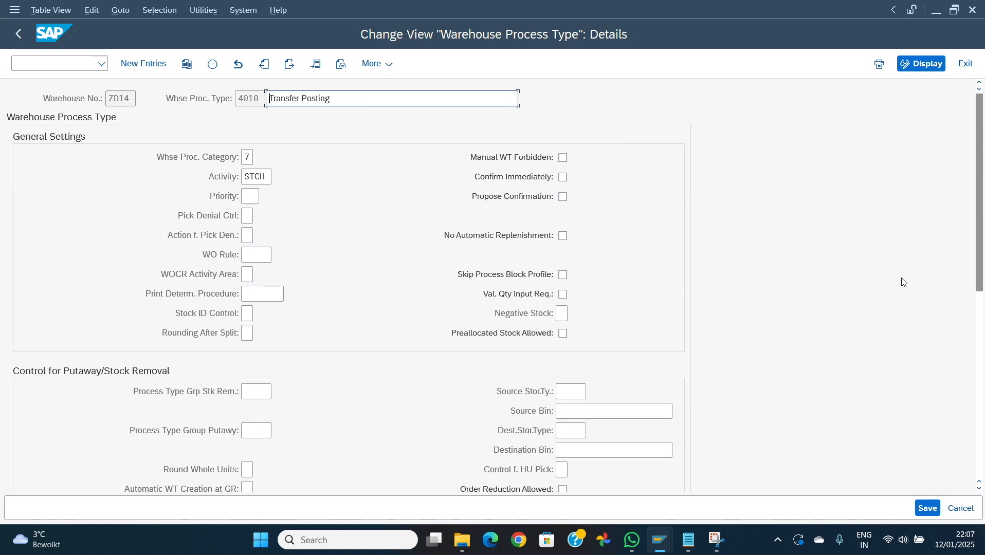
{"action": "left_click_drag", "start_coordinate": [981, 267], "coordinate": [950, 237]}
{"action": "key", "text": "ctrl+s"}
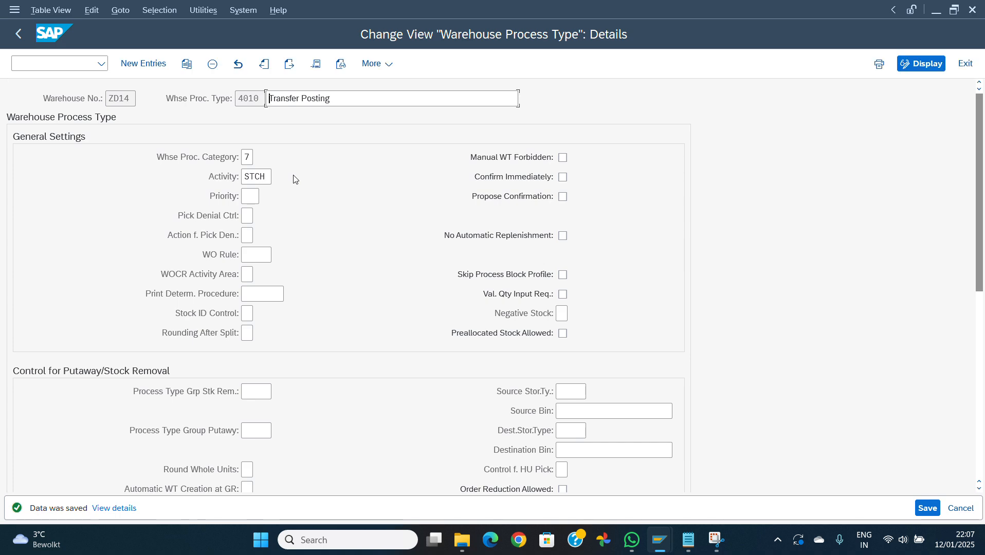
Step: Review the posting change and warehouse request settings of process type 4010
{"action": "key", "text": "alt+Tab"}
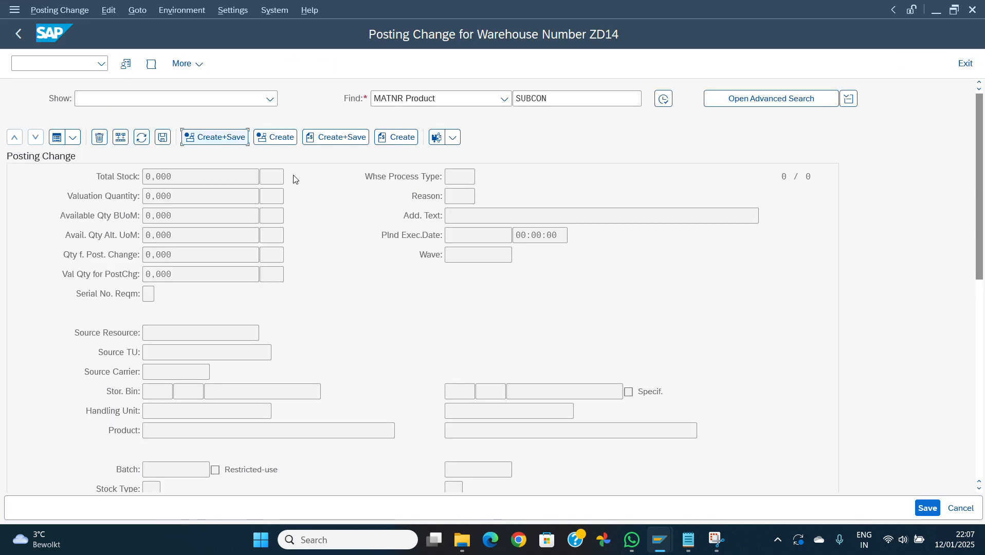
{"action": "key", "text": "alt+Tab"}
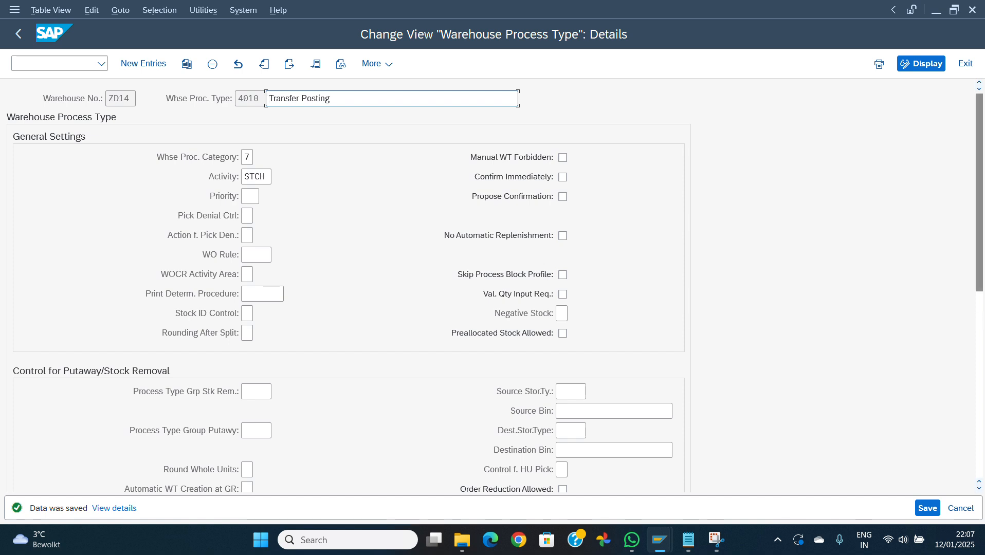
{"action": "left_click", "coordinate": [983, 329]}
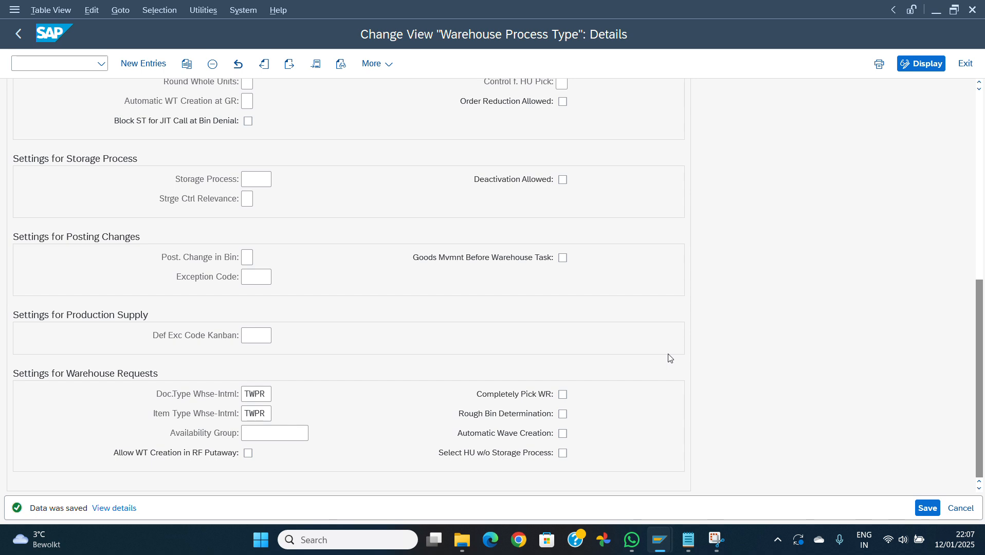
Step: Restart the posting change transaction with /n/scwm/post and find the stock of product SUBCON
{"action": "key", "text": "alt+Tab"}
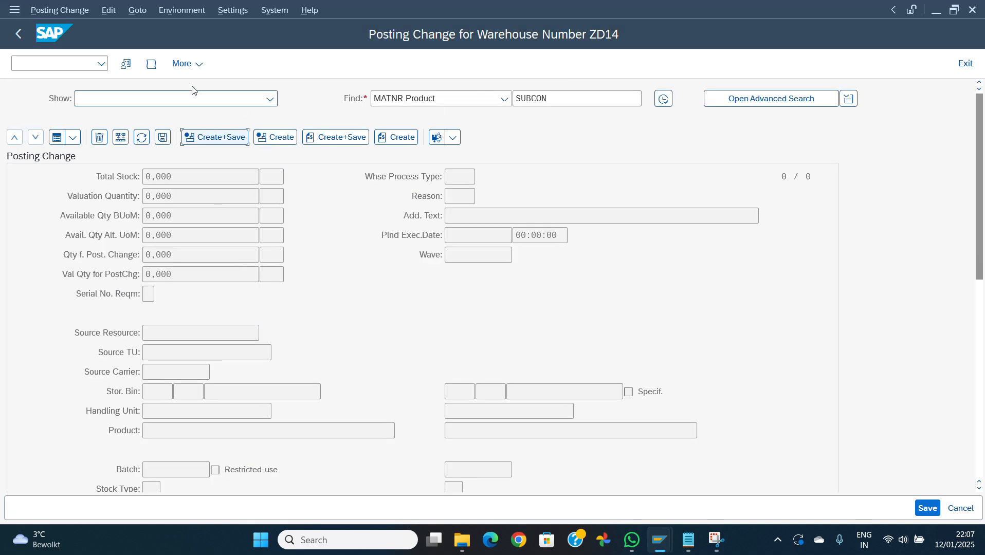
{"action": "left_click", "coordinate": [75, 59]}
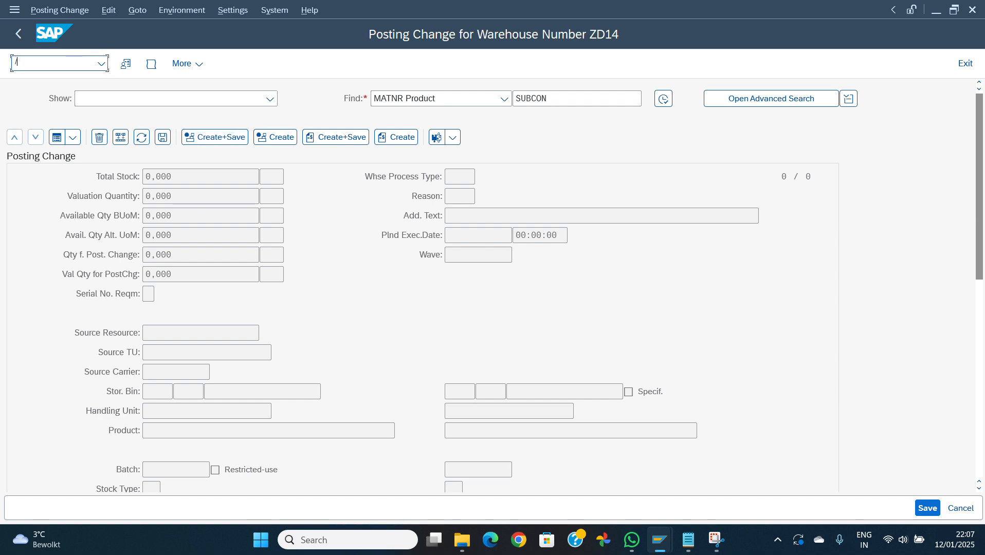
{"action": "type", "text": "/n/scwm/post"}
{"action": "key", "text": "Return"}
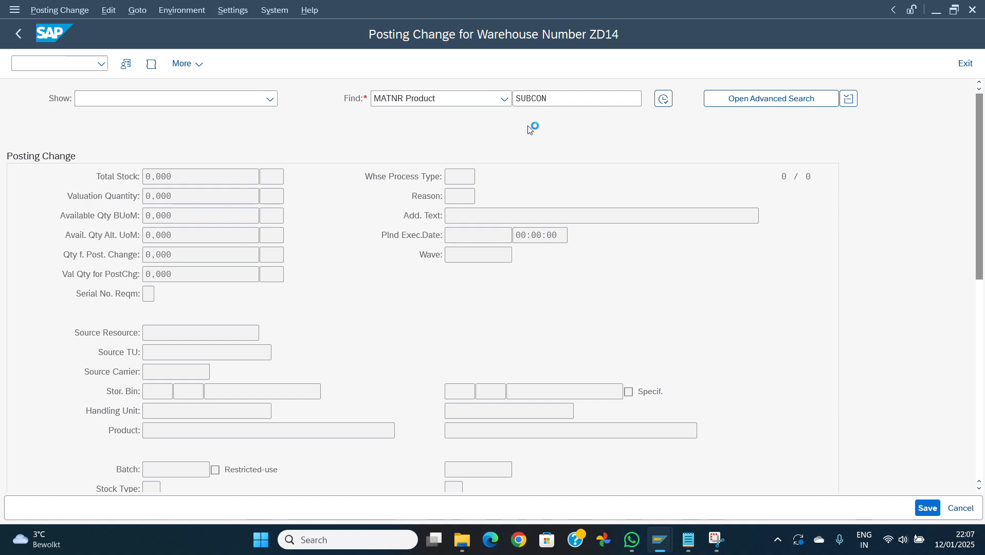
{"action": "left_click", "coordinate": [574, 102]}
{"action": "type", "text": "subcon"}
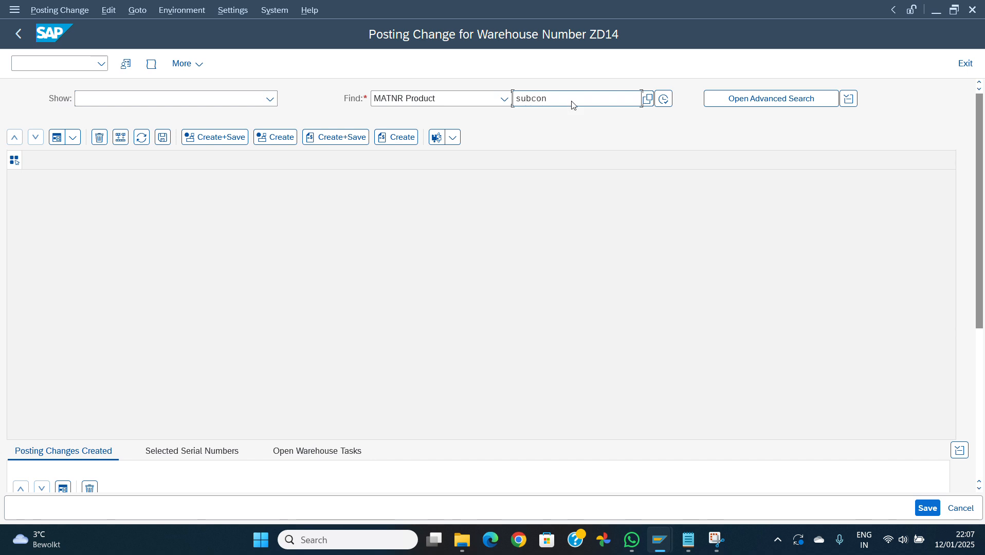
{"action": "key", "text": "Return"}
{"action": "left_click", "coordinate": [667, 99]}
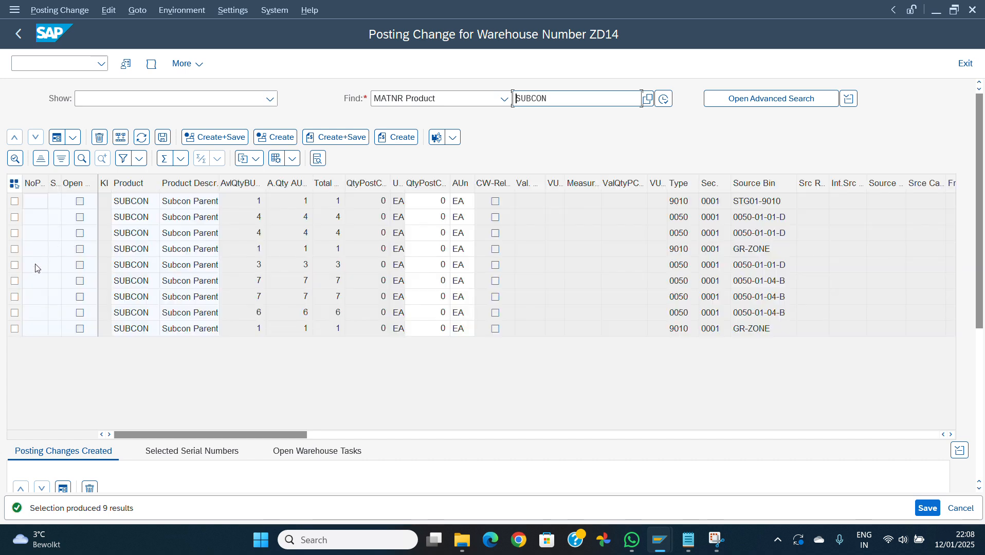
Step: Select the 3 EA SUBCON line in bin 0050-01-01-D, try to create and save its warehouse request, and close the log
{"action": "left_click", "coordinate": [15, 265]}
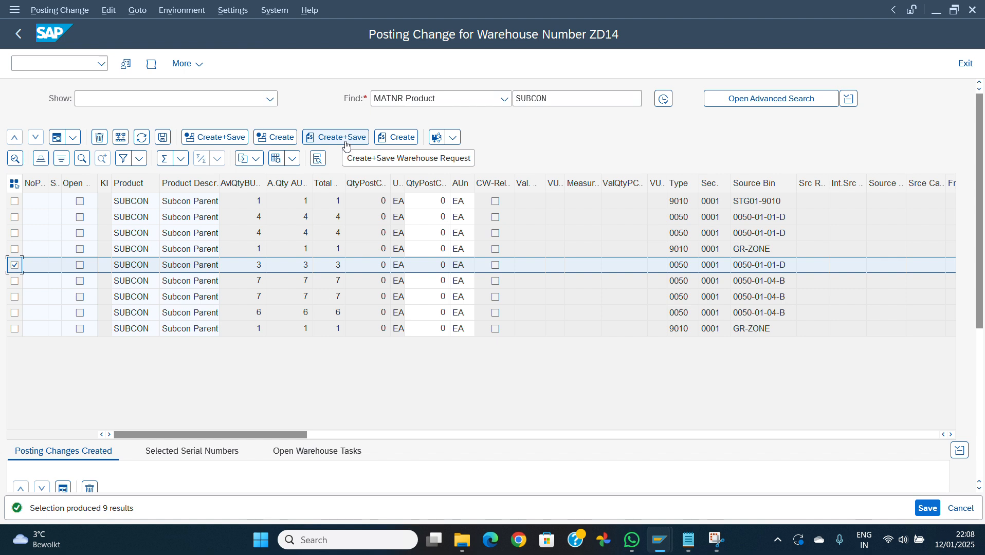
{"action": "left_click", "coordinate": [346, 146]}
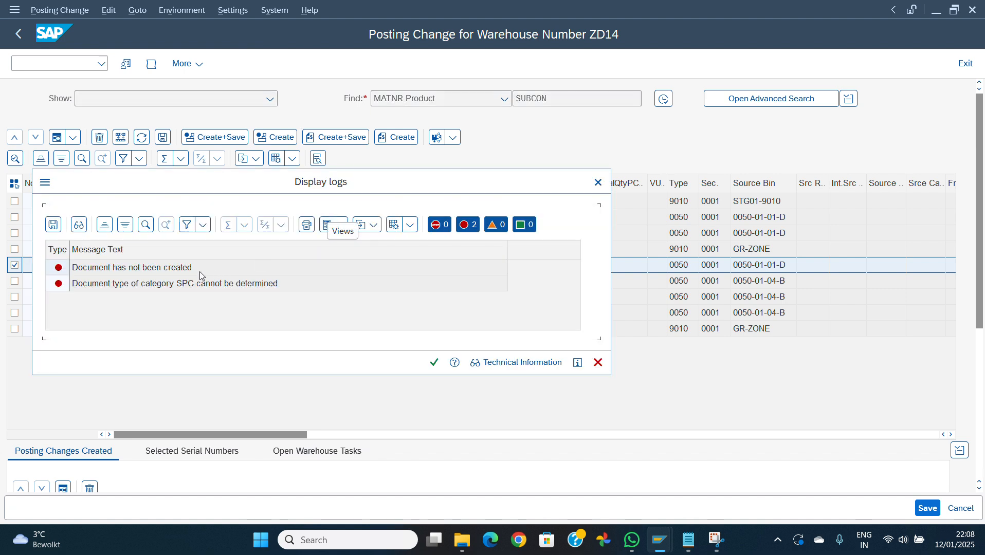
{"action": "left_click", "coordinate": [432, 363]}
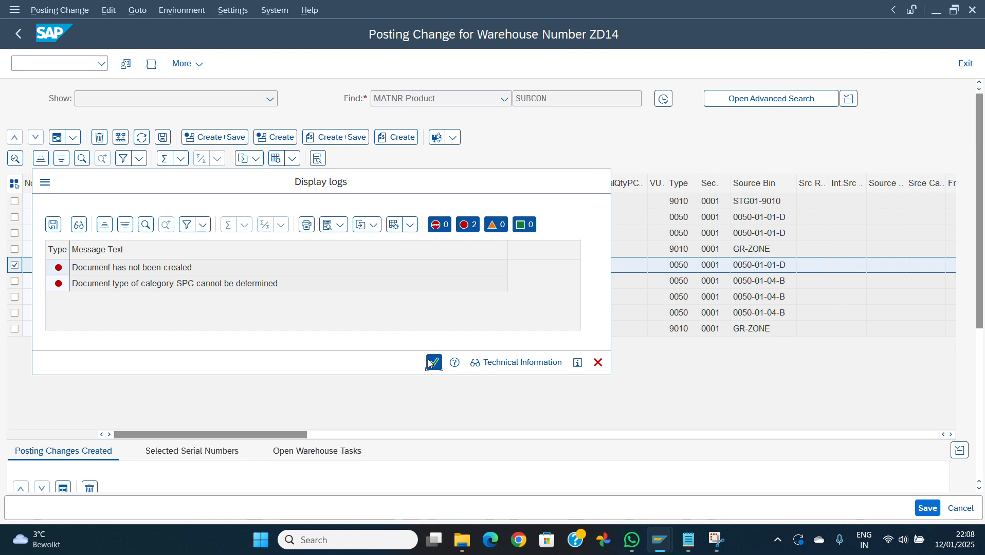
Step: Open the form of the selected SUBCON stock line and enter process type 4010 and a posting change quantity of 3
{"action": "left_click", "coordinate": [55, 143]}
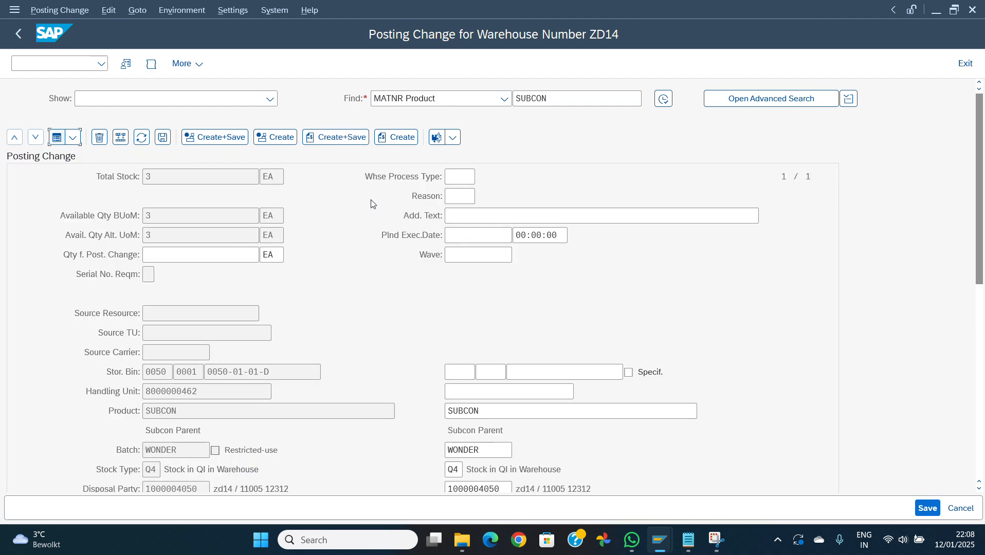
{"action": "left_click", "coordinate": [452, 180]}
{"action": "type", "text": "4010"}
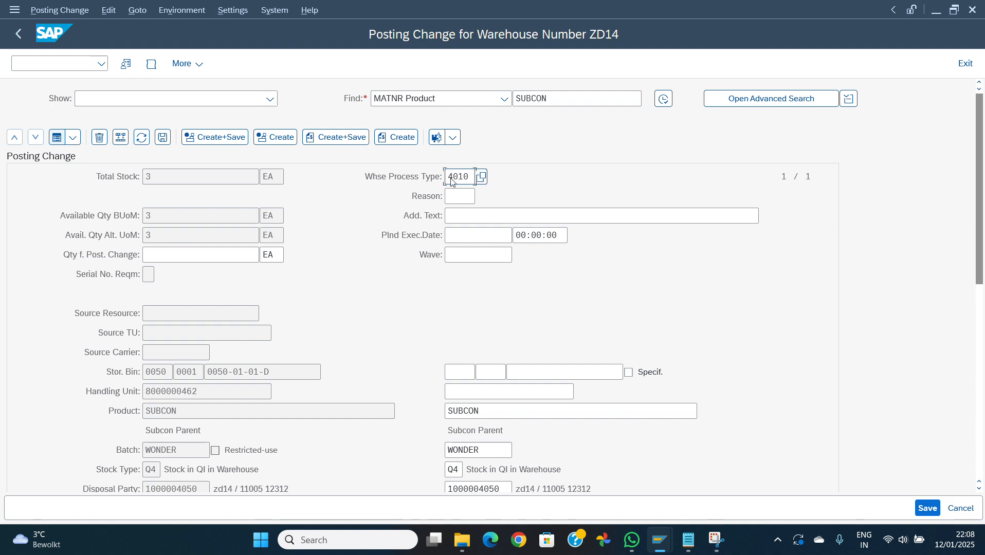
{"action": "key", "text": "Return"}
{"action": "left_click", "coordinate": [183, 256]}
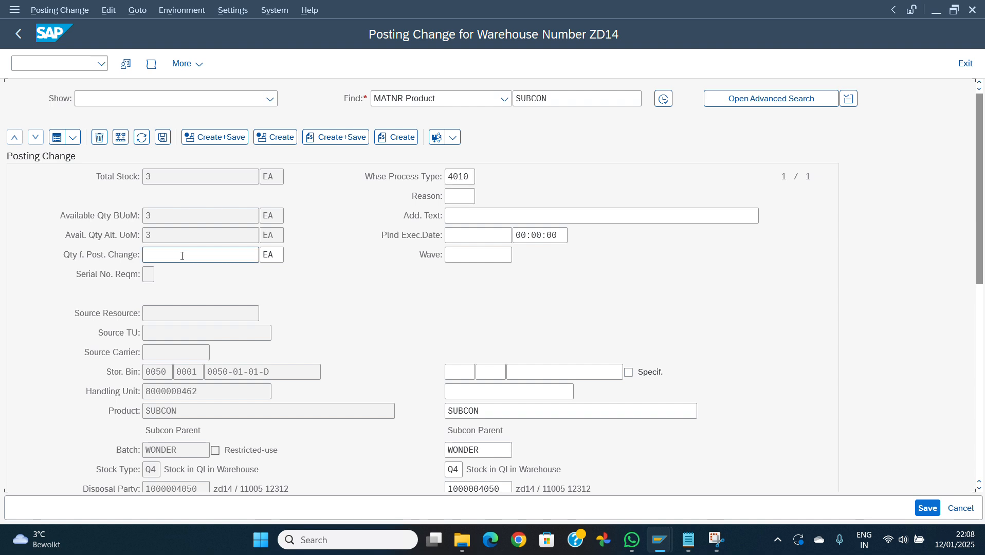
{"action": "type", "text": "3"}
Step: Set the destination stock type to F2, create and save the warehouse task directly, and close the log
{"action": "left_click", "coordinate": [456, 259]}
{"action": "left_click", "coordinate": [462, 471]}
{"action": "key", "text": "BackSpace"}
{"action": "key", "text": "BackSpace"}
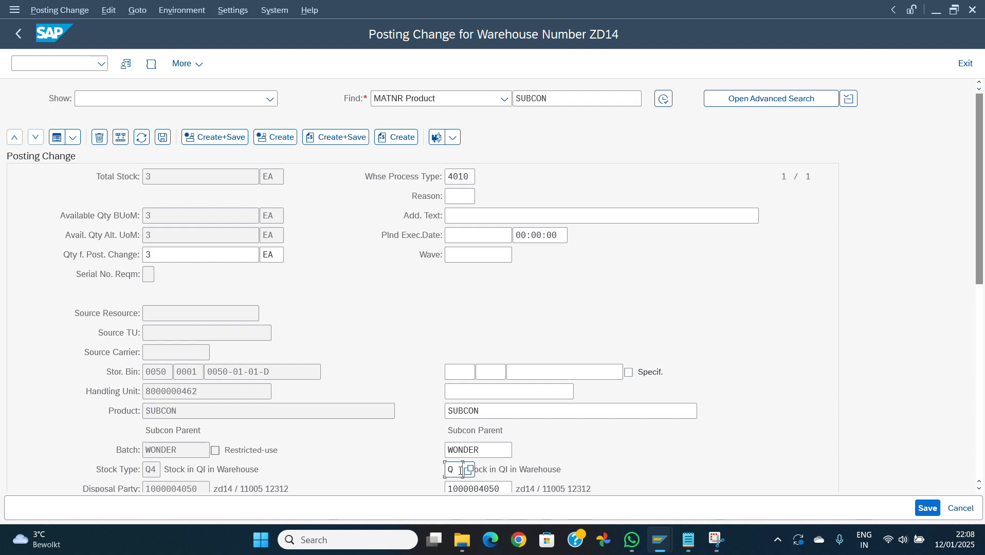
{"action": "type", "text": "f2"}
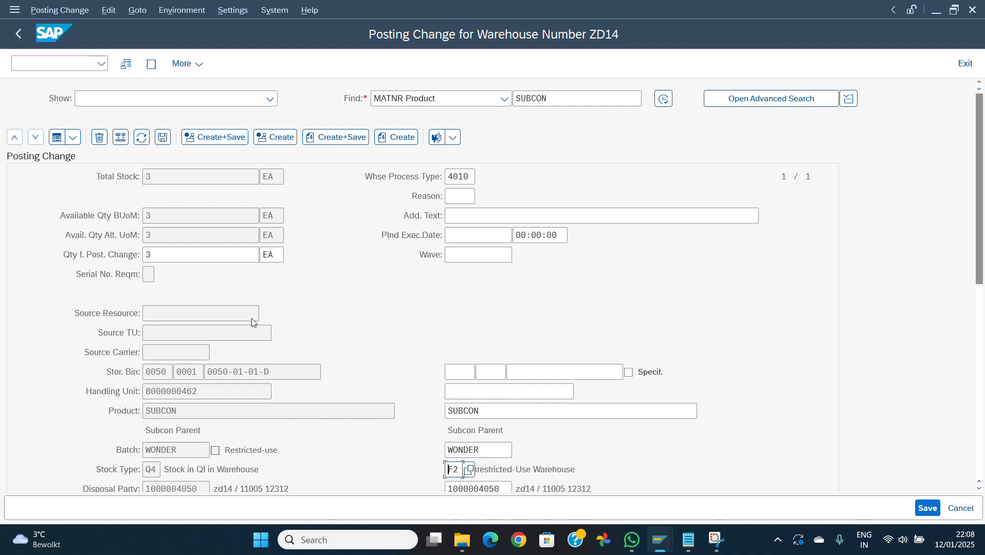
{"action": "left_click", "coordinate": [216, 138]}
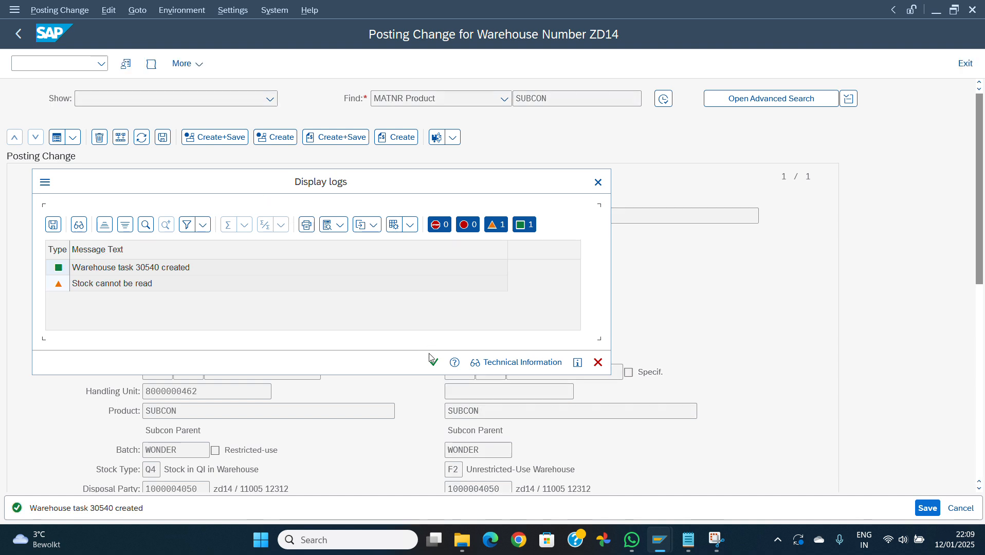
{"action": "left_click", "coordinate": [434, 364]}
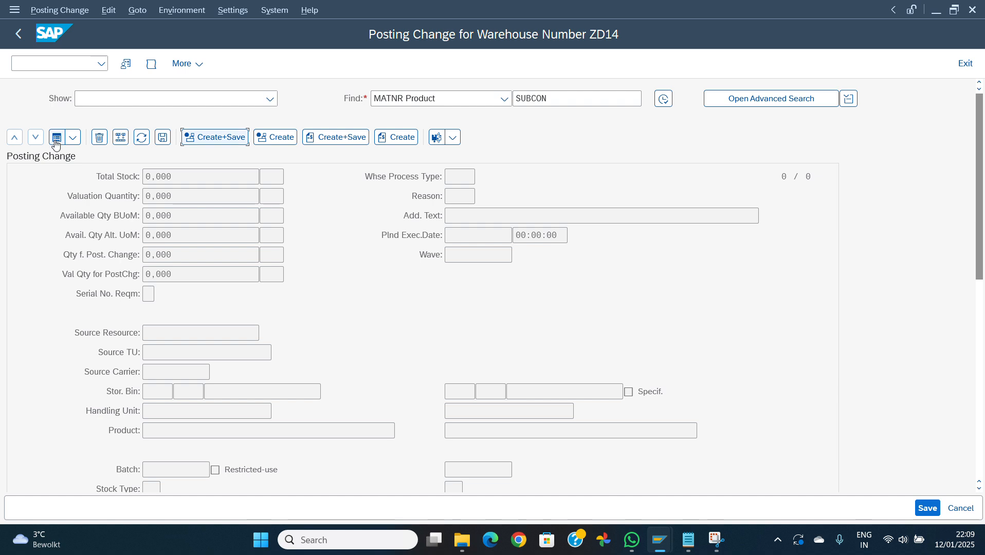
Step: Find the SUBCON stock again and enter quantity 3 and process type 4010 for the 3 EA line in bin 0050-01-01-D
{"action": "left_click", "coordinate": [663, 99]}
{"action": "left_click", "coordinate": [57, 138]}
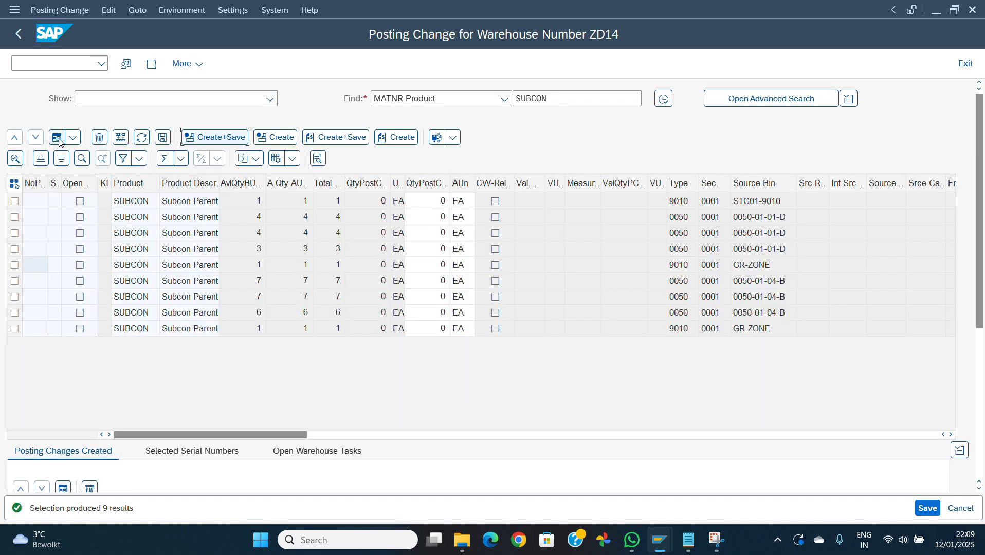
{"action": "left_click", "coordinate": [13, 249]}
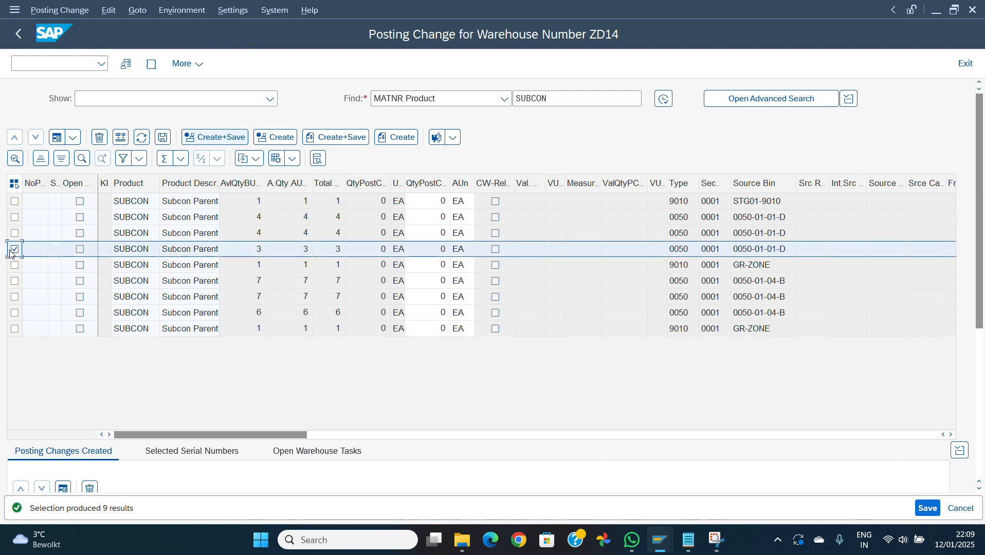
{"action": "left_click", "coordinate": [57, 139]}
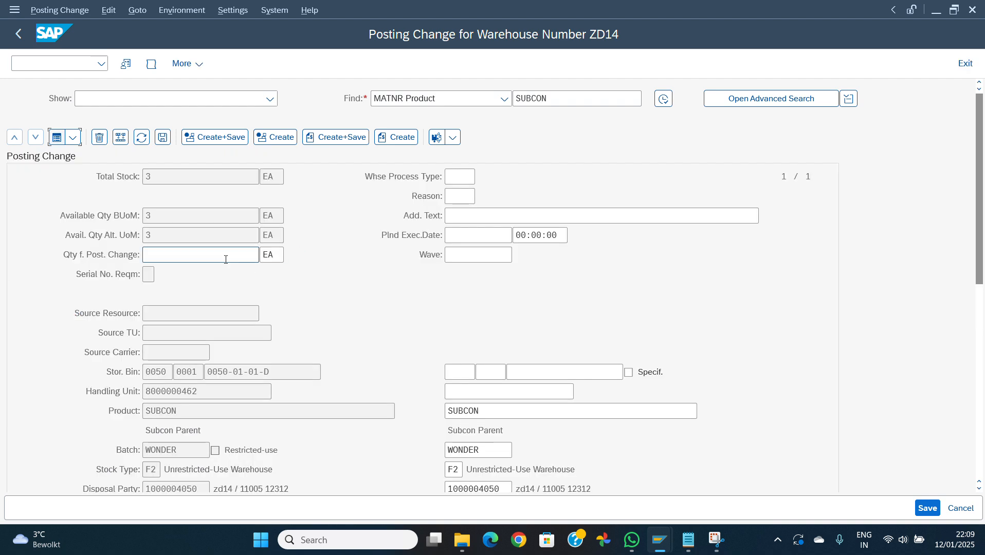
{"action": "type", "text": "3"}
{"action": "left_click", "coordinate": [462, 178]}
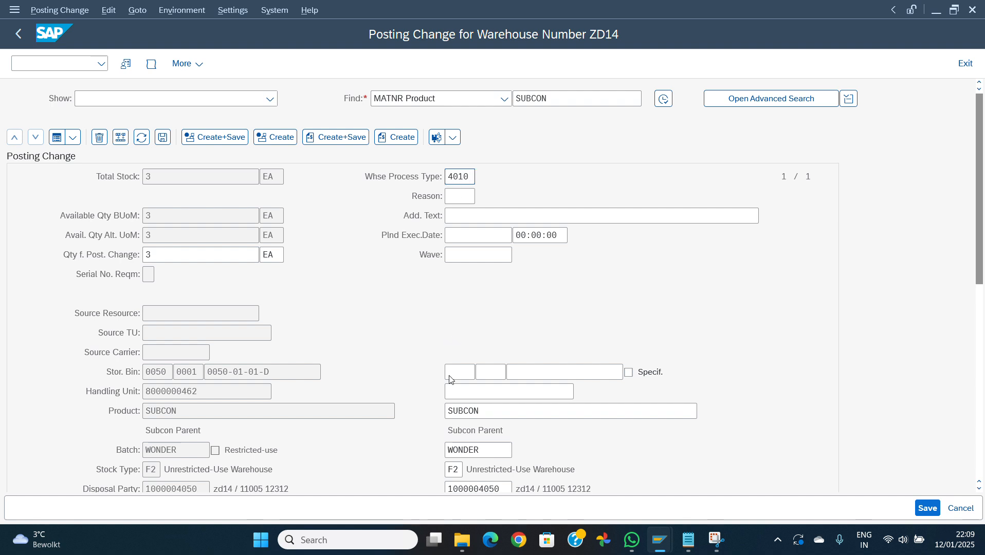
Step: Set the destination stock type to Q4, create and save a warehouse request for the posting change, and close the log
{"action": "left_click", "coordinate": [457, 470]}
{"action": "key", "text": "BackSpace"}
{"action": "key", "text": "BackSpace"}
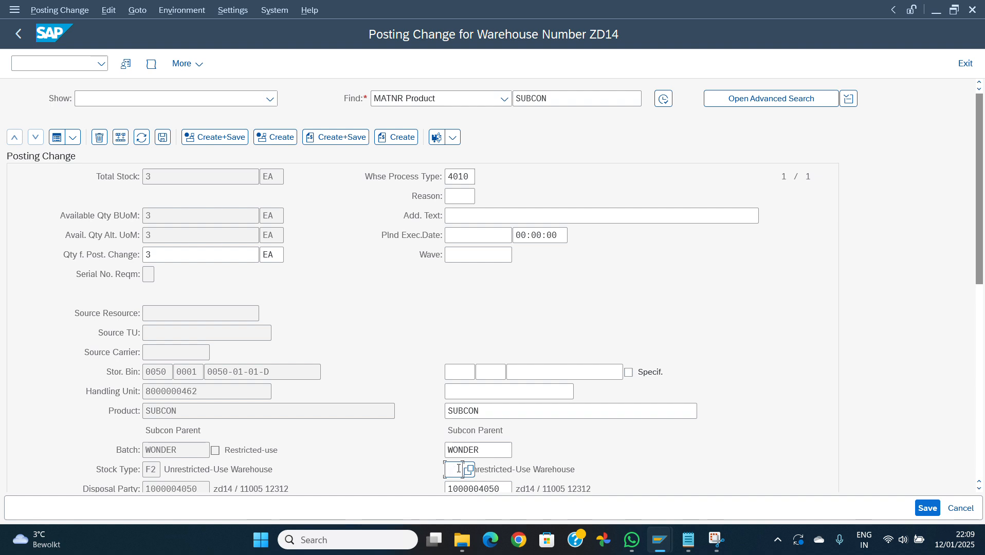
{"action": "type", "text": "q4"}
{"action": "key", "text": "Return"}
{"action": "left_click", "coordinate": [341, 138]}
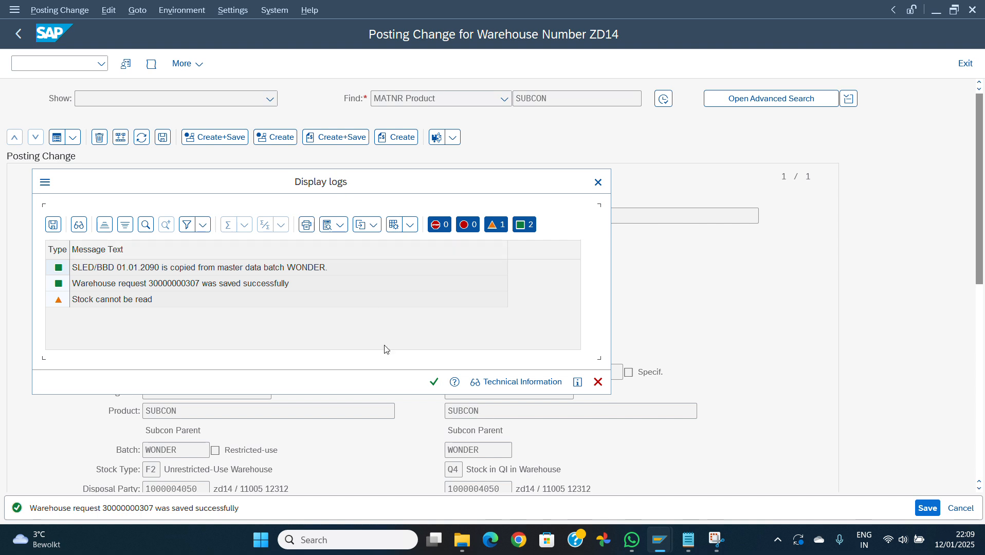
{"action": "left_click", "coordinate": [435, 382]}
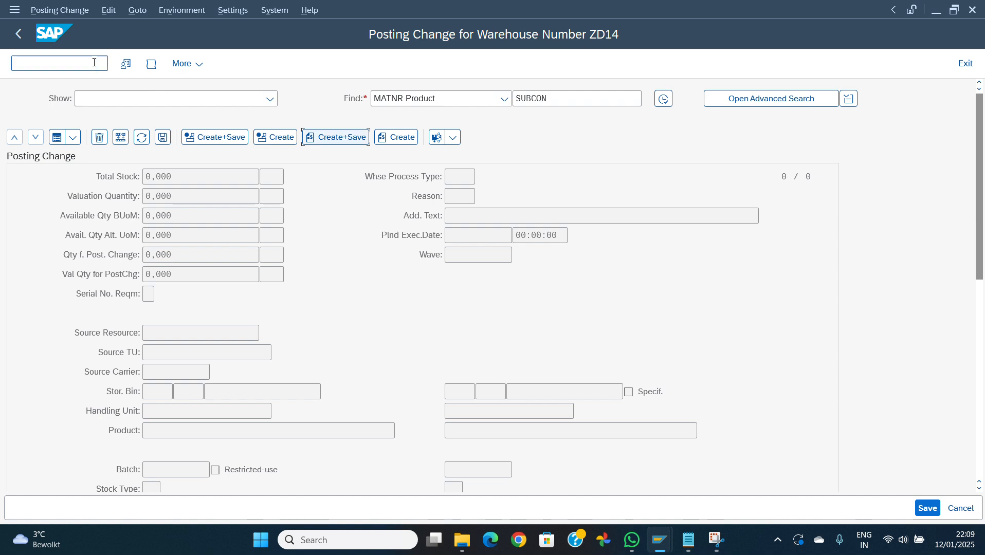
{"action": "left_click", "coordinate": [86, 66]}
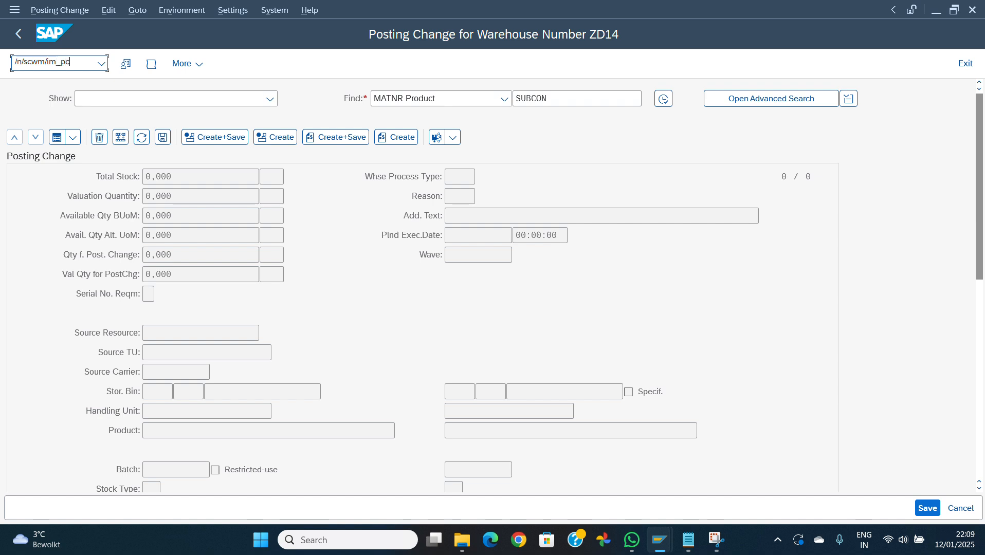
{"action": "key", "text": "Return"}
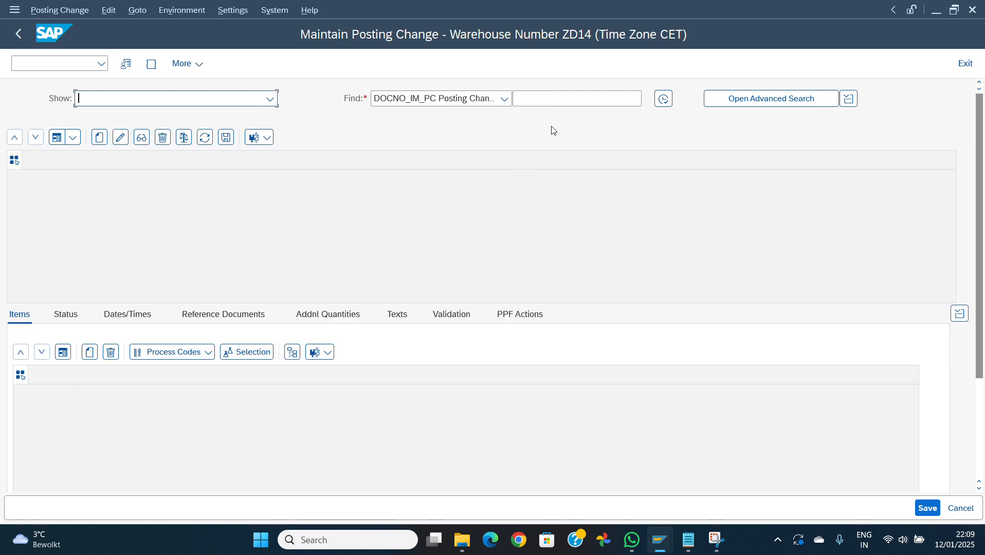
{"action": "left_click", "coordinate": [608, 106]}
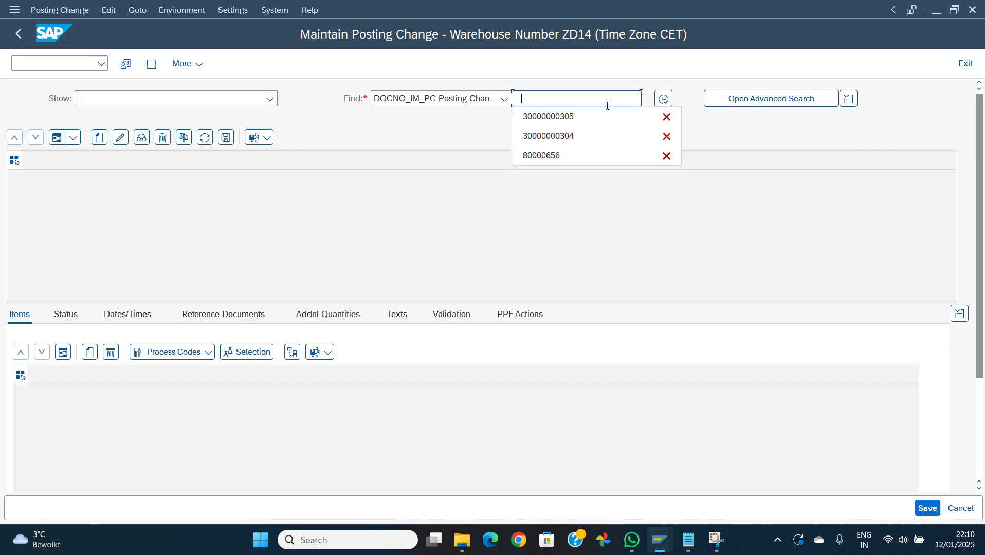
{"action": "left_click", "coordinate": [578, 117]}
{"action": "key", "text": "BackSpace"}
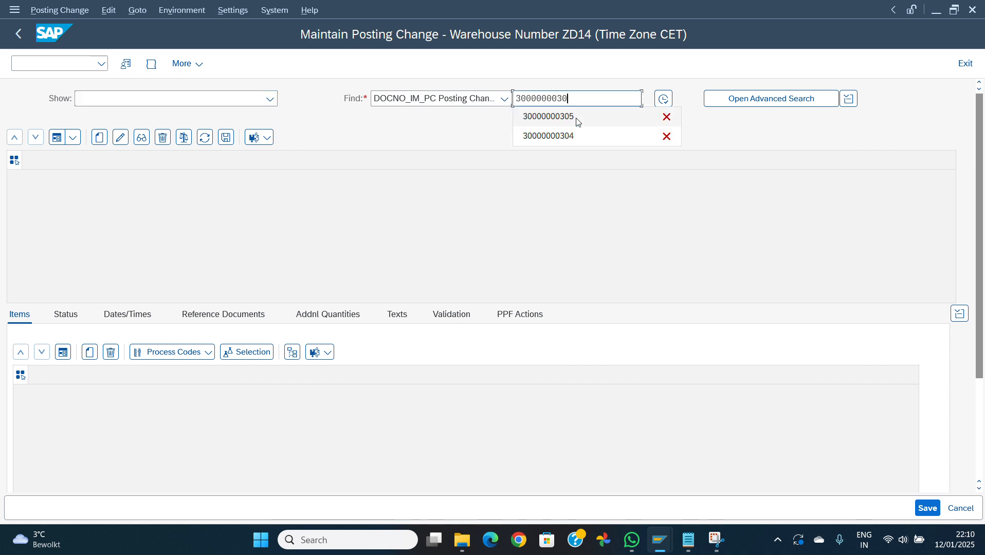
{"action": "type", "text": "7"}
{"action": "left_click", "coordinate": [664, 99]}
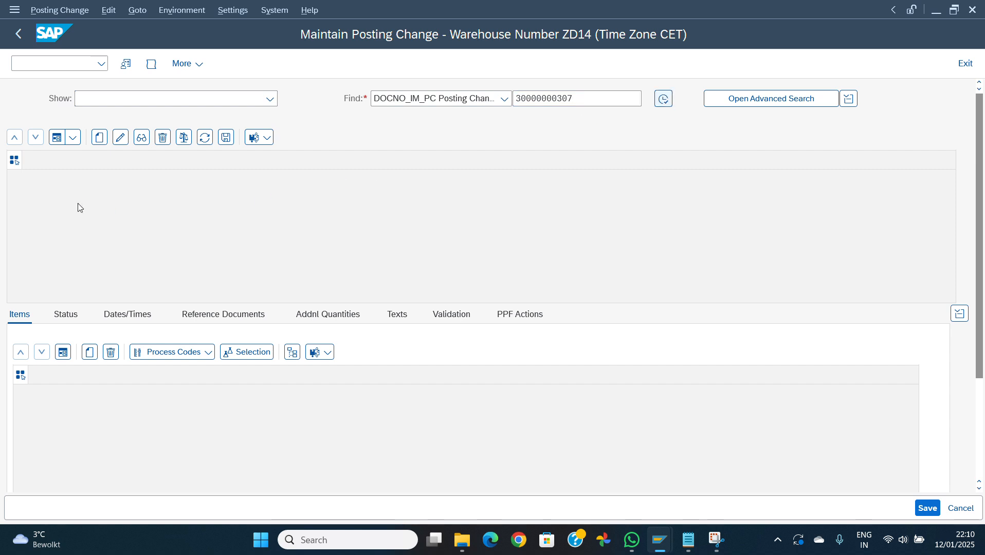
Step: Check the validation messages of the posting change and examine the source and target stock types in its item details
{"action": "left_click", "coordinate": [453, 314]}
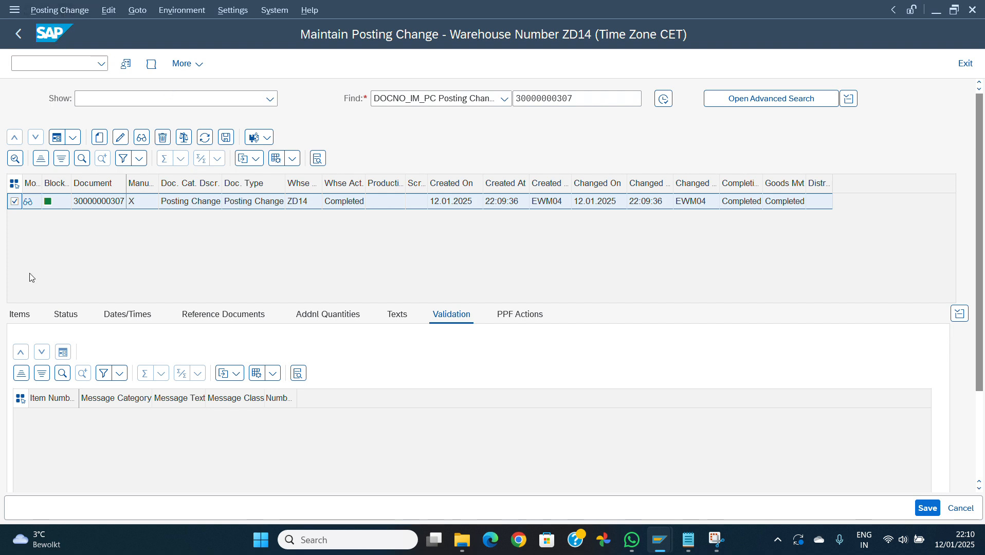
{"action": "left_click", "coordinate": [22, 312]}
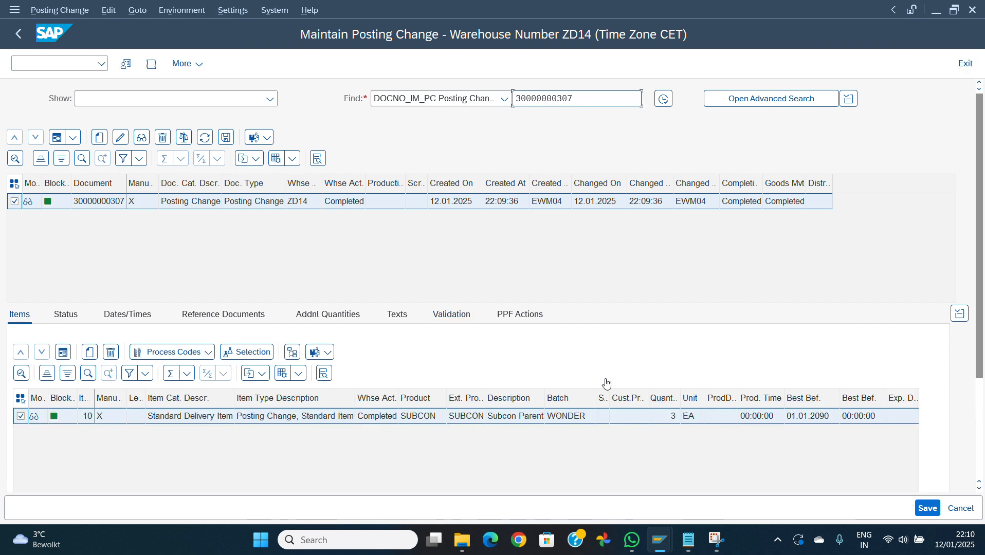
{"action": "left_click", "coordinate": [64, 354]}
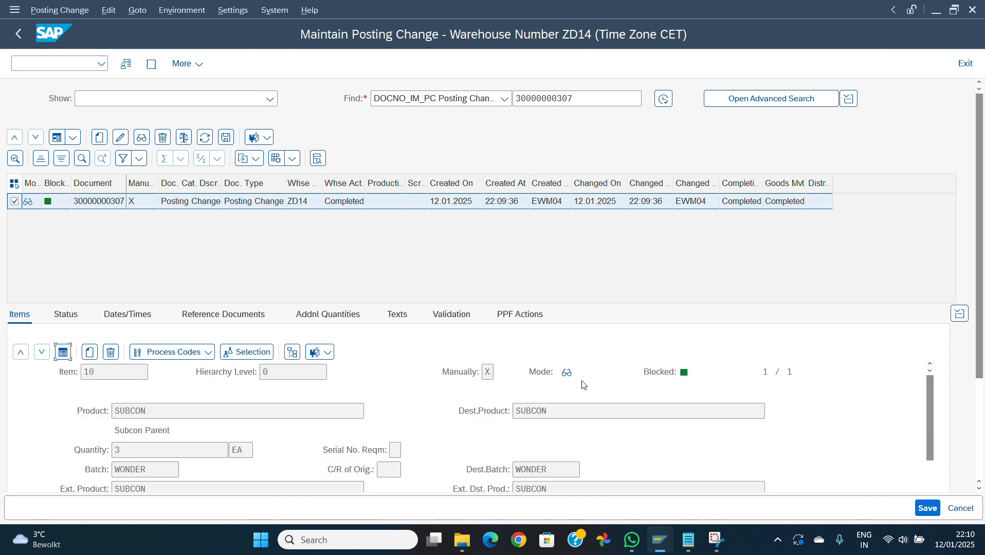
{"action": "left_click_drag", "start_coordinate": [931, 401], "coordinate": [932, 517]}
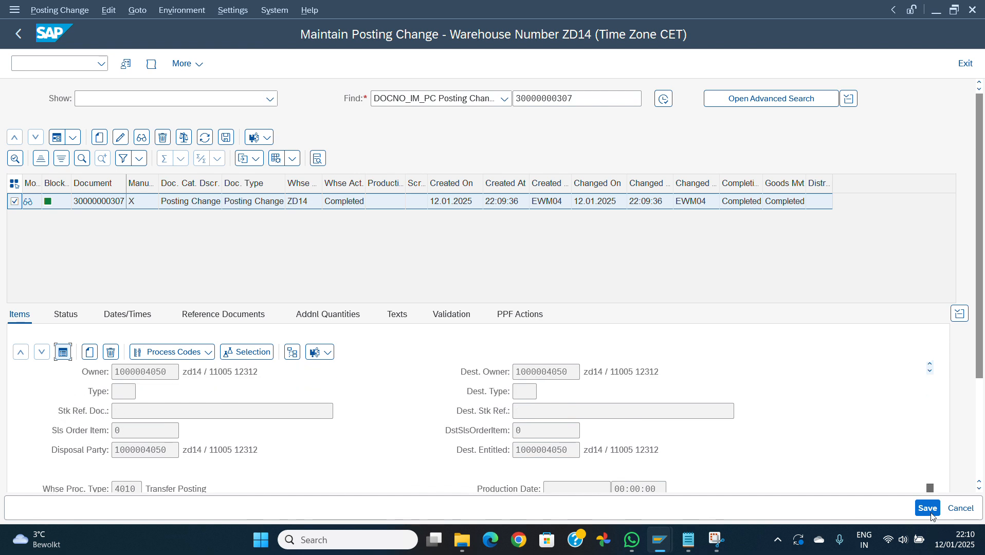
{"action": "mouse_move", "coordinate": [932, 507]}
{"action": "left_mouse_down"}
{"action": "mouse_move", "coordinate": [932, 524]}
{"action": "mouse_move", "coordinate": [930, 493]}
{"action": "left_mouse_up"}
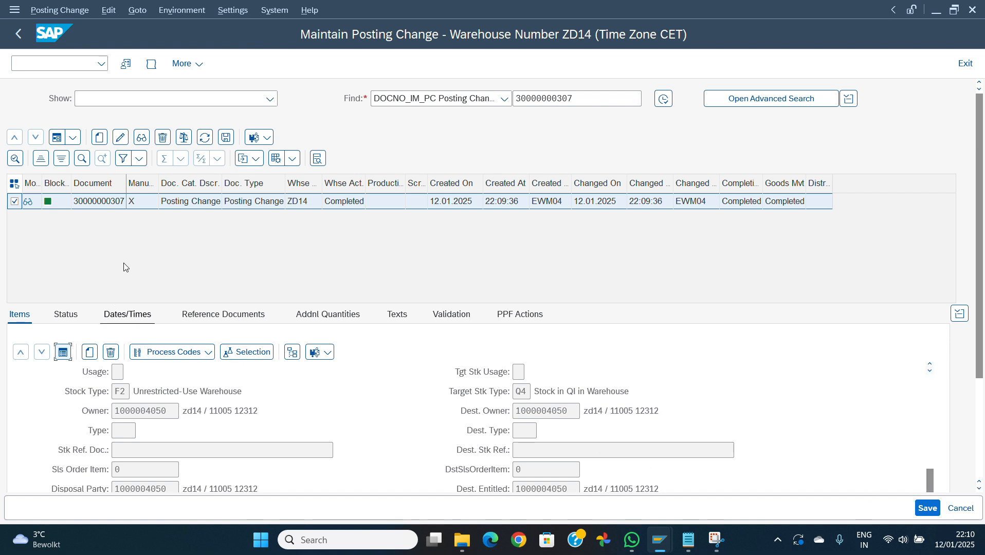
Step: Check the document category and type in the posting change's header and the item category and type in its item details
{"action": "left_click", "coordinate": [55, 137]}
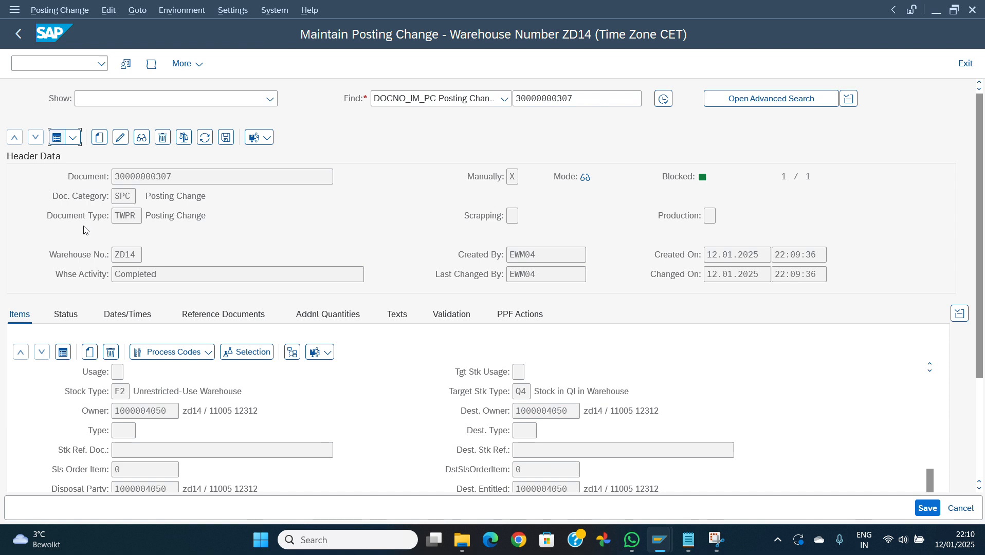
{"action": "left_click", "coordinate": [132, 215]}
{"action": "left_click", "coordinate": [122, 192]}
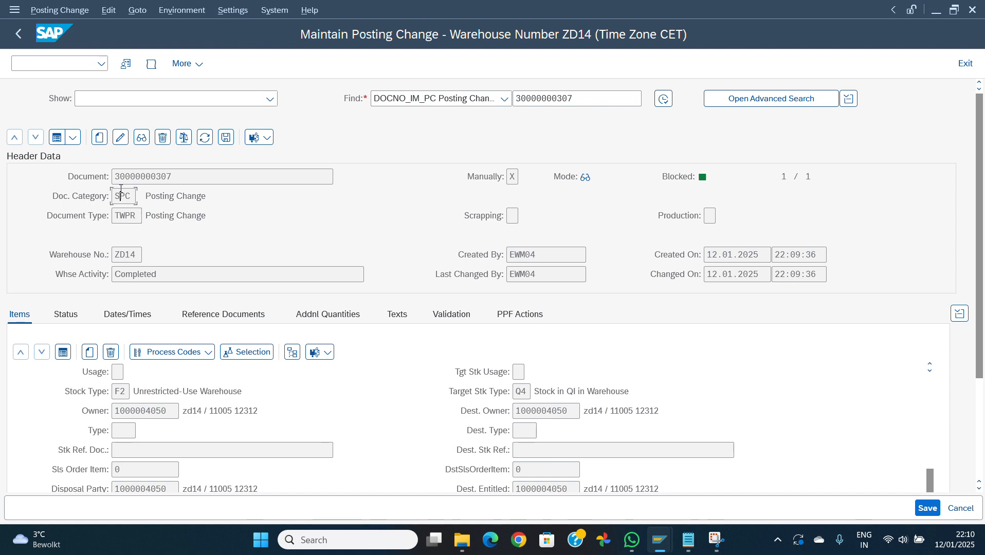
{"action": "left_click", "coordinate": [57, 139]}
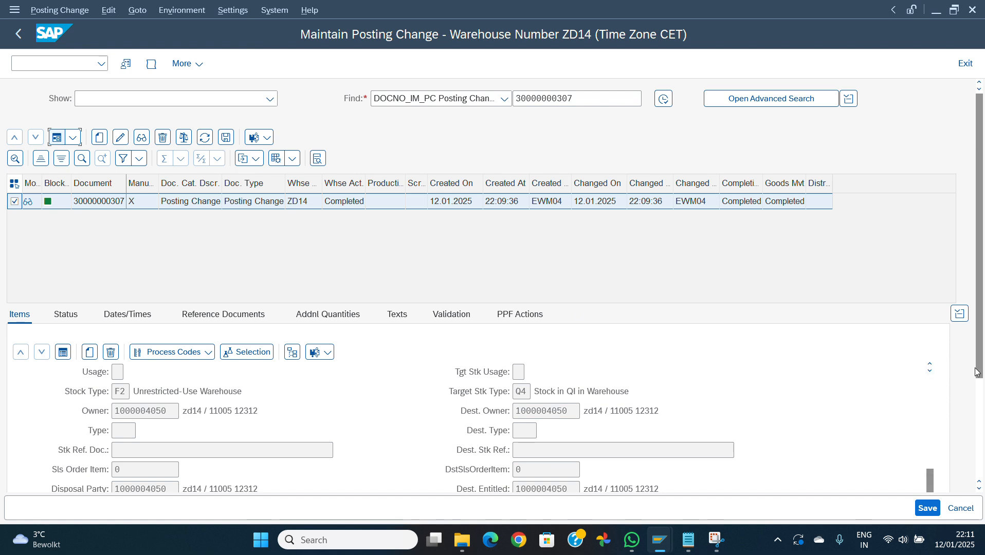
{"action": "left_click_drag", "start_coordinate": [978, 373], "coordinate": [980, 507]}
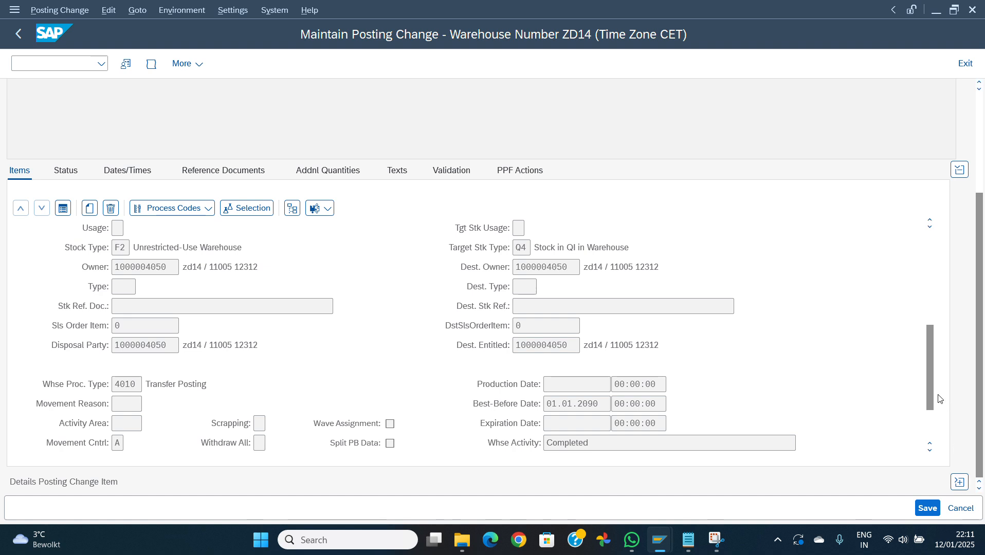
{"action": "left_click_drag", "start_coordinate": [934, 390], "coordinate": [935, 441]}
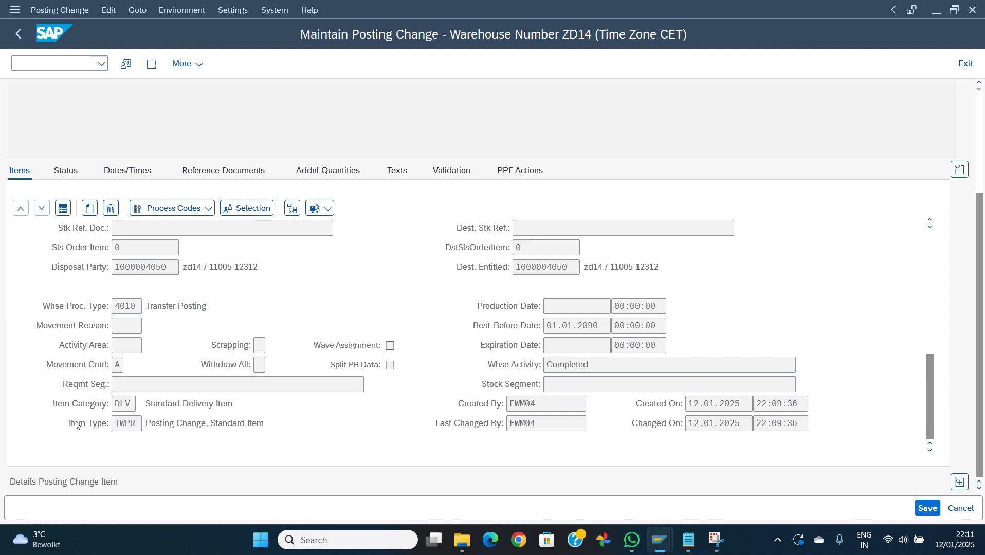
Step: Check the follow-on functions of the posting change and review the item's product, batch and storage bin data
{"action": "left_click", "coordinate": [57, 15]}
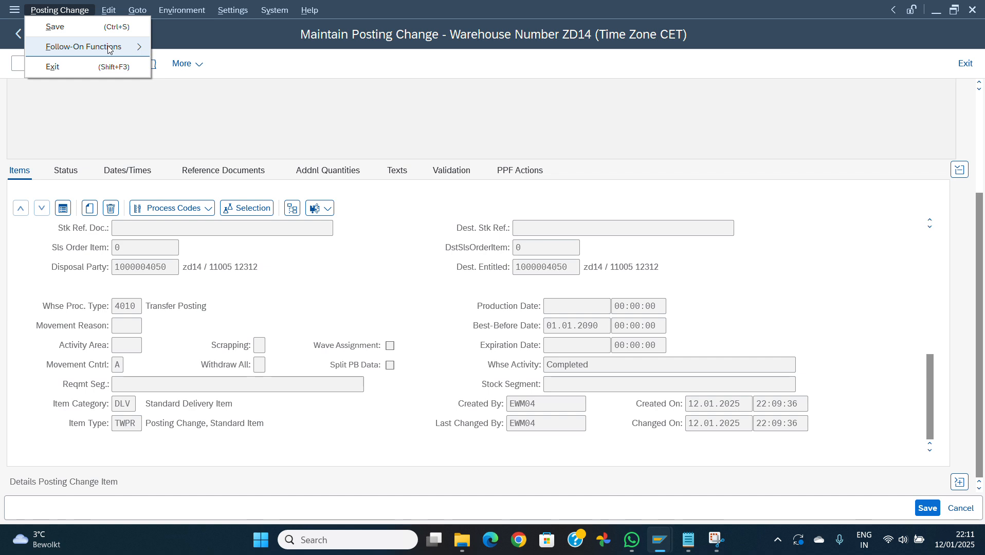
{"action": "mouse_move", "coordinate": [106, 48]}
{"action": "left_click", "coordinate": [178, 48]}
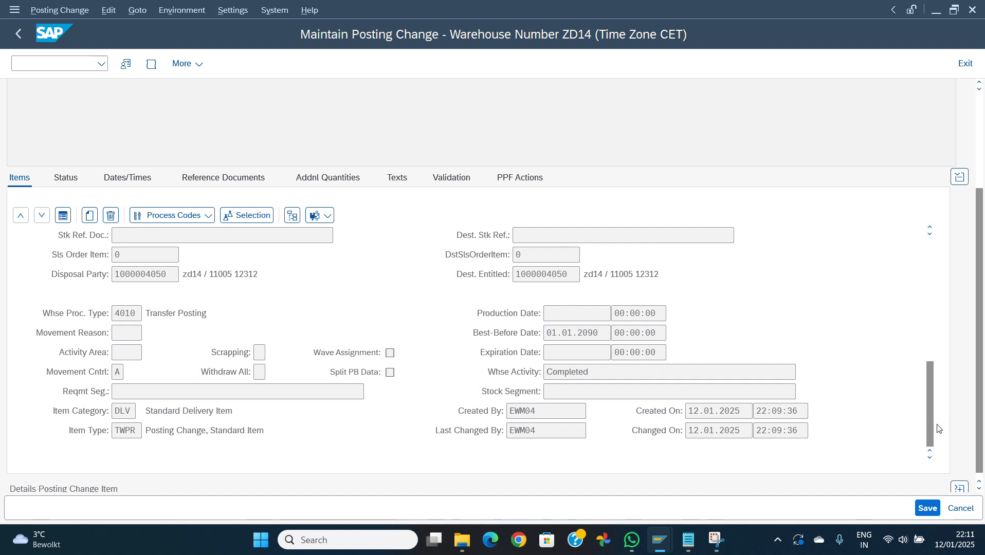
{"action": "left_click_drag", "start_coordinate": [933, 428], "coordinate": [928, 246]}
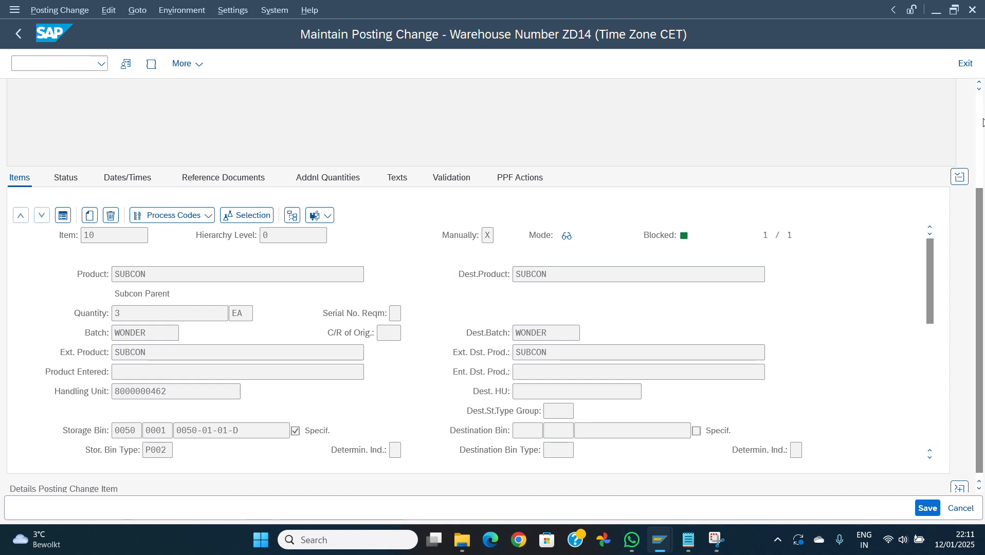
{"action": "left_click", "coordinate": [981, 127]}
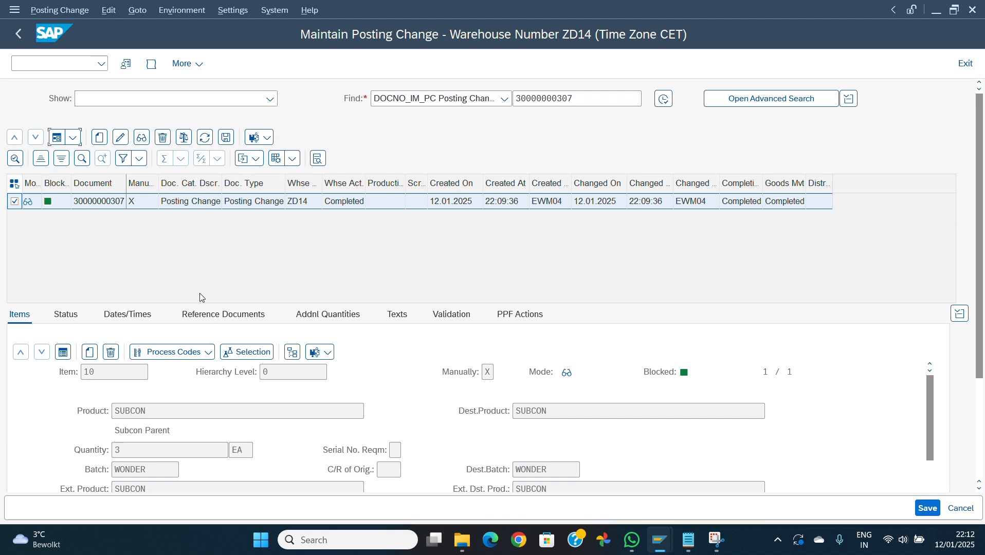
Step: Set Post. Change in Bin to 2 for warehouse process type 4010 and save the settings
{"action": "key", "text": "alt+Tab"}
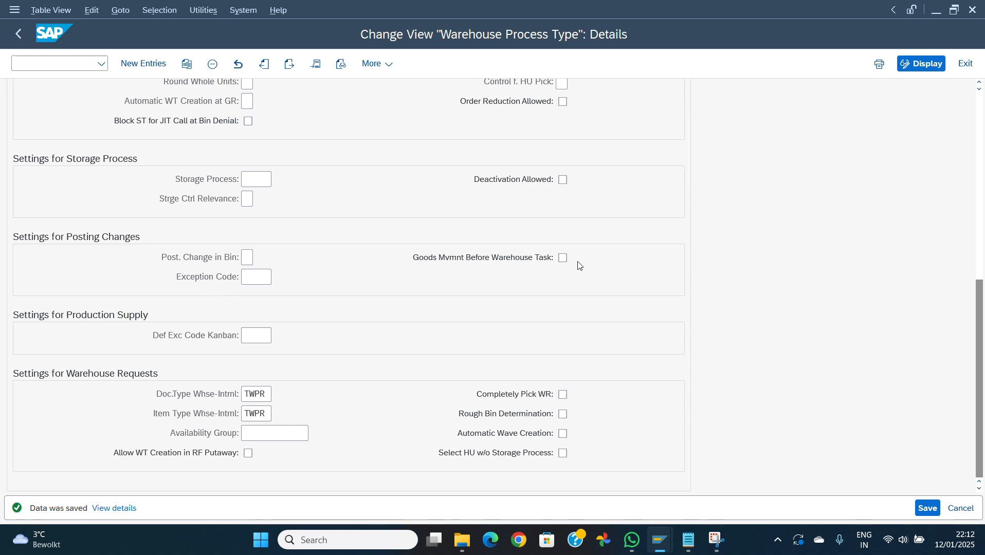
{"action": "left_click", "coordinate": [244, 261]}
{"action": "type", "text": "2"}
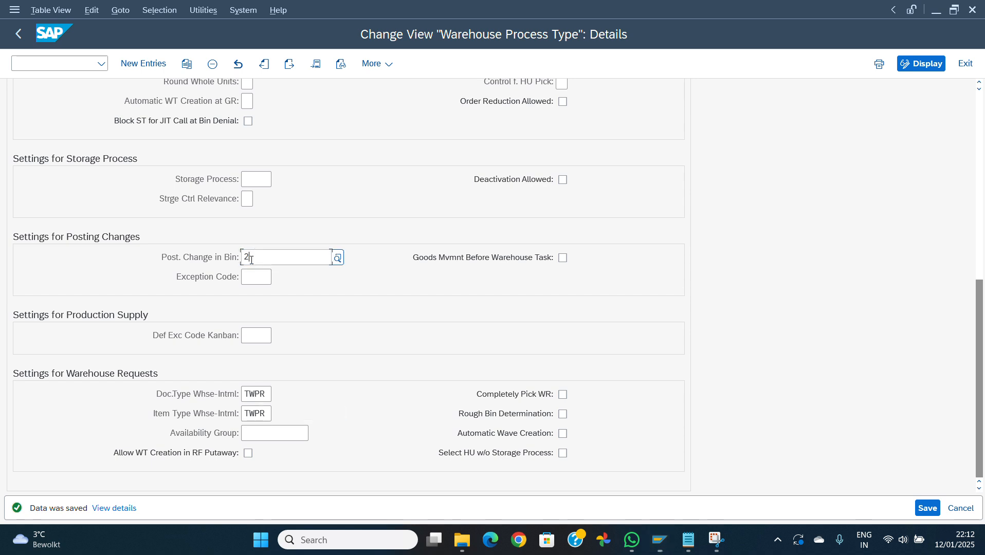
{"action": "key", "text": "BackSpace"}
{"action": "key", "text": "BackSpace"}
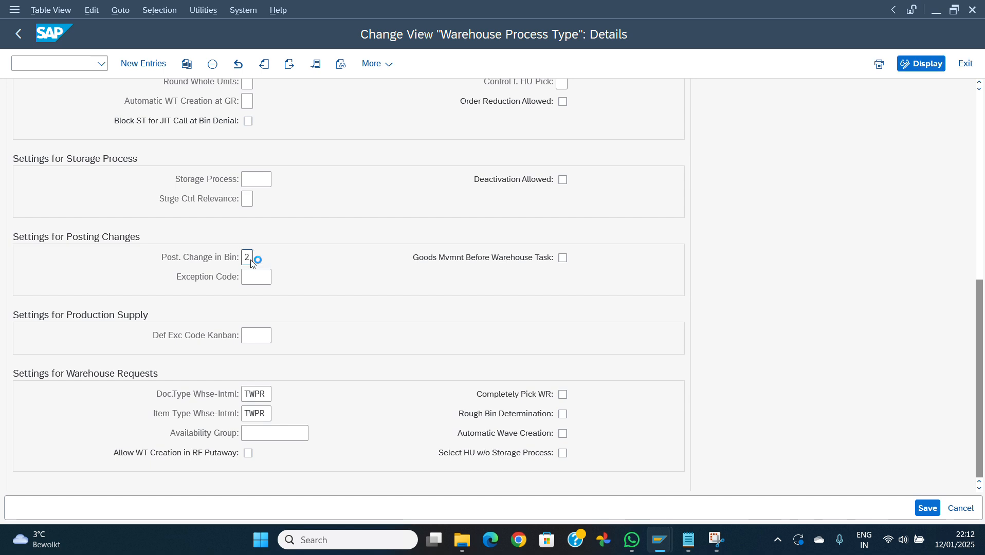
{"action": "key", "text": "BackSpace"}
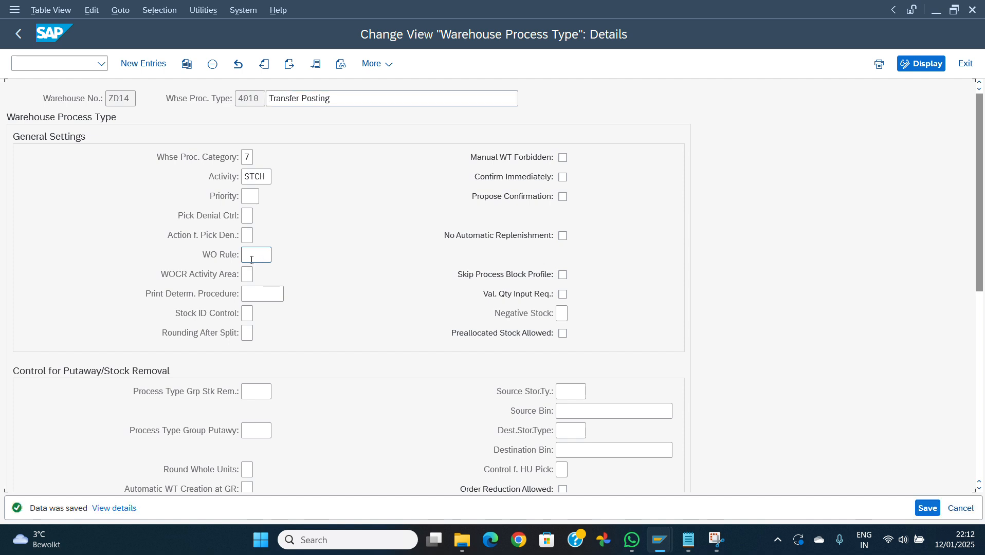
{"action": "scroll", "coordinate": [252, 260], "scroll_direction": "down", "scroll_amount": 7}
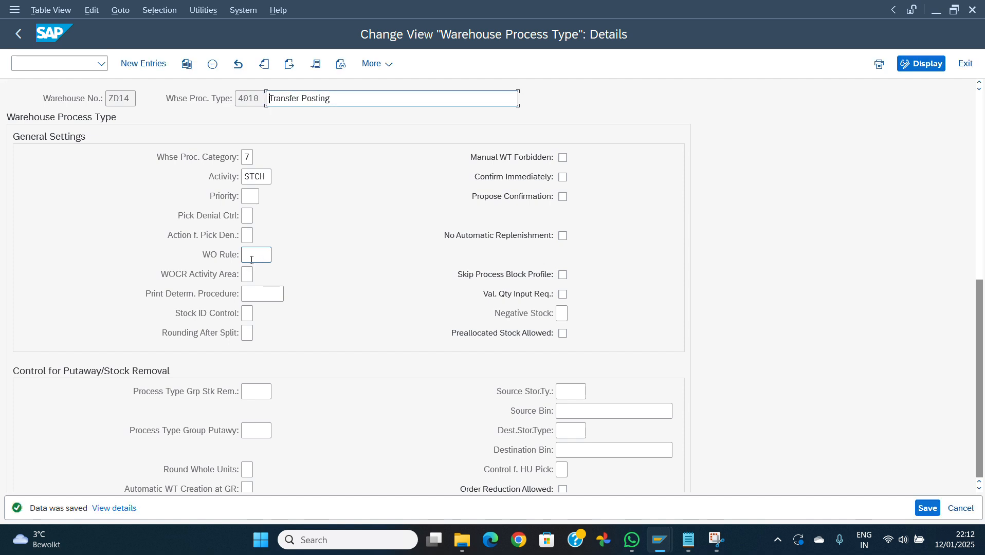
{"action": "key", "text": "alt+Tab"}
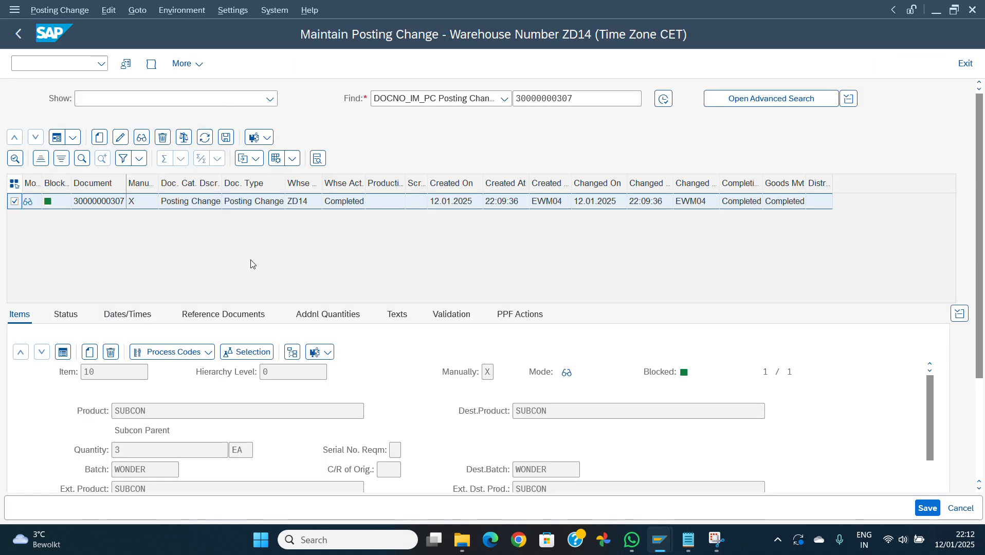
{"action": "mouse_move", "coordinate": [662, 537]}
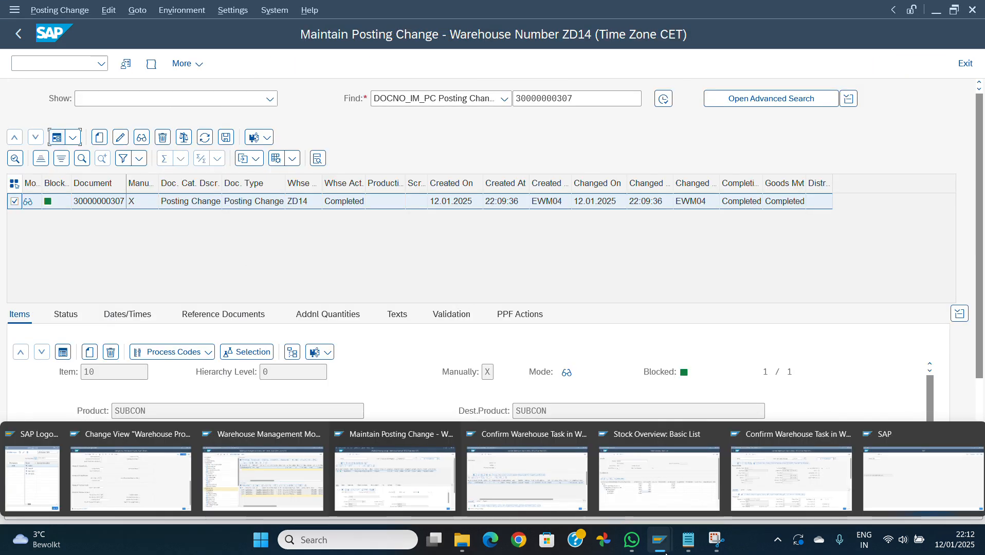
{"action": "left_click", "coordinate": [633, 473]}
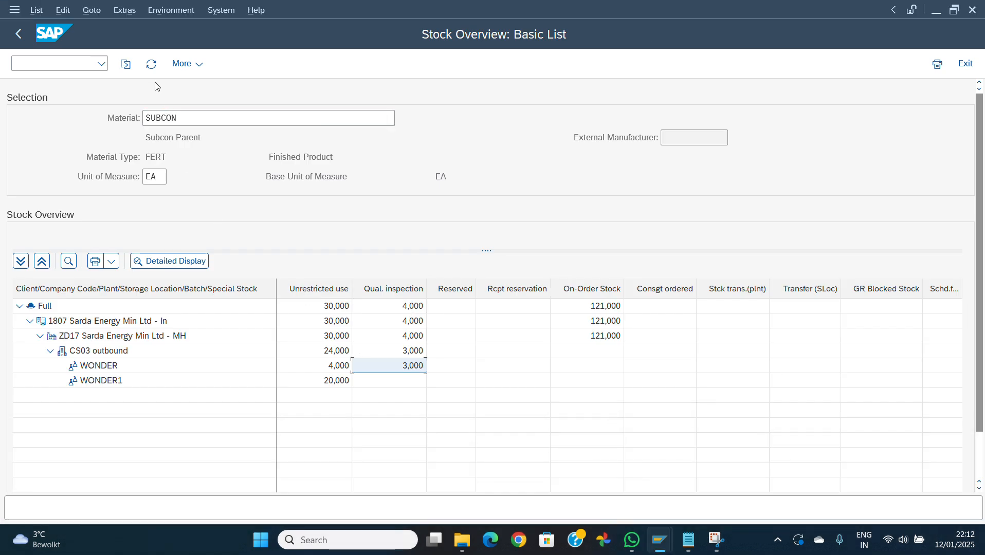
{"action": "left_click", "coordinate": [151, 64]}
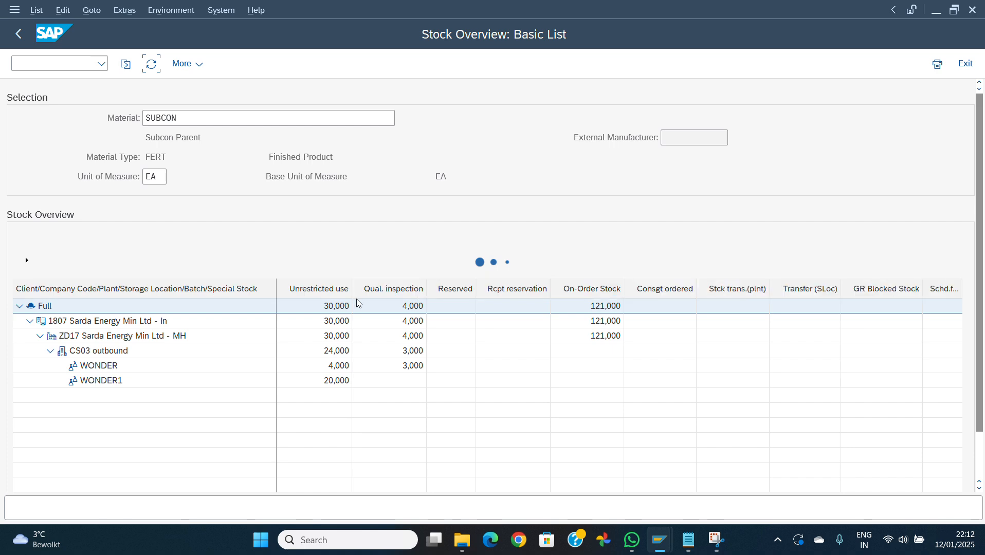
{"action": "left_click", "coordinate": [380, 367]}
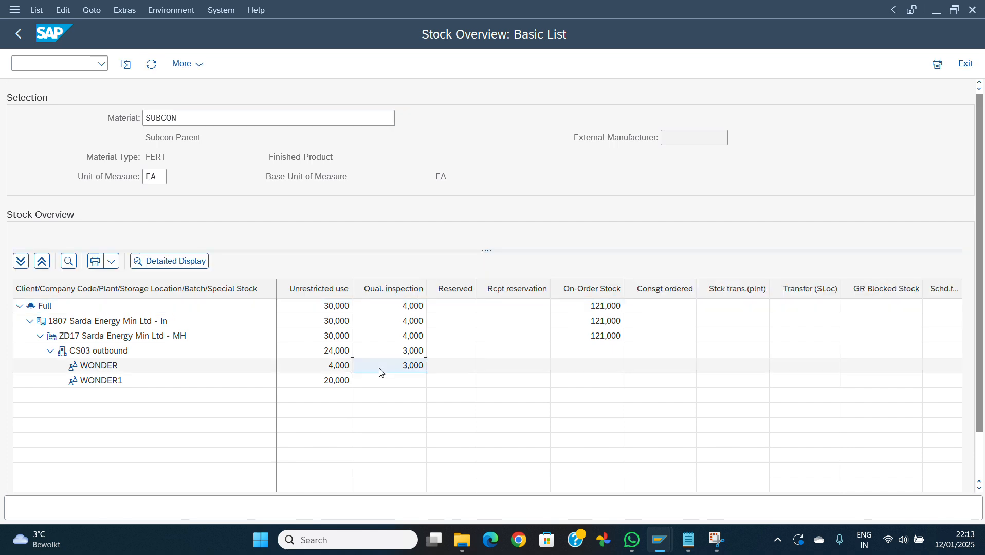
{"action": "key", "text": "alt+Tab"}
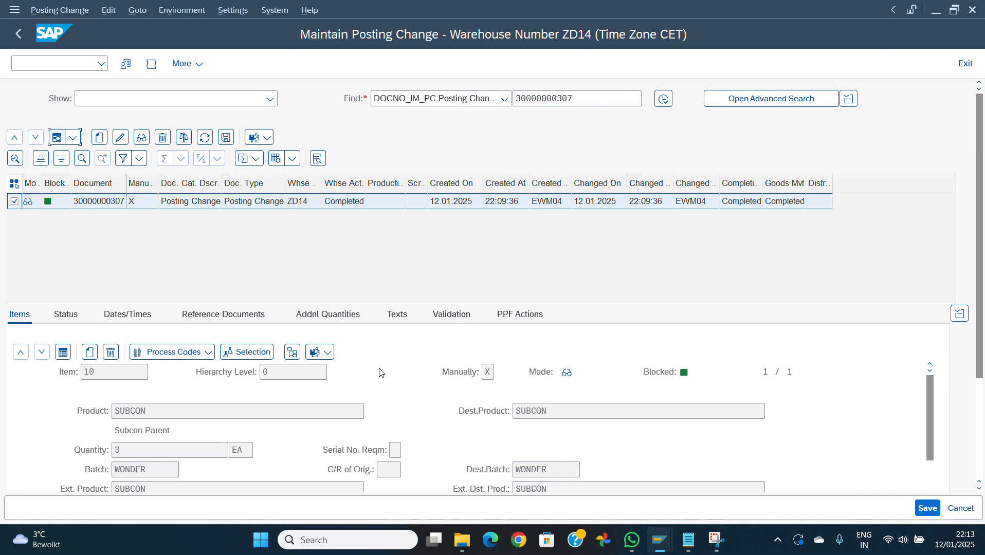
{"action": "left_click_drag", "start_coordinate": [932, 401], "coordinate": [934, 477]}
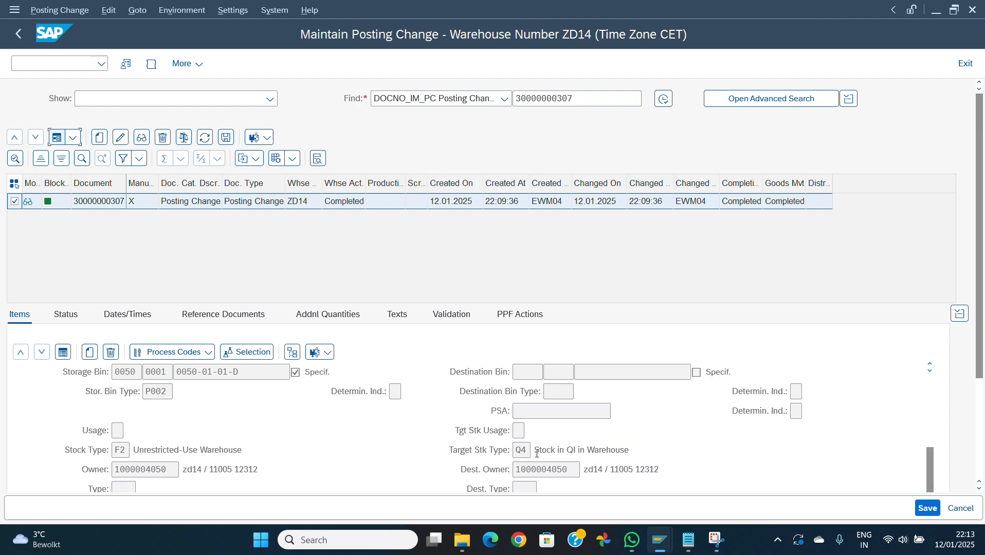
Step: Start the posting change transaction for warehouse ZD14 in the session showing the PCN queue and find the stock of product SUBCON
{"action": "key", "text": "alt+Tab"}
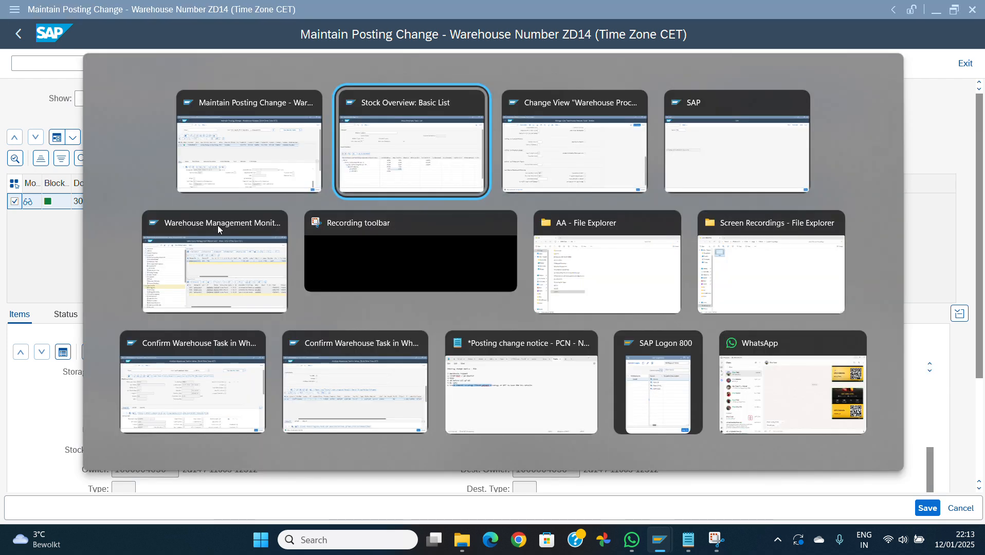
{"action": "key", "text": "alt+Tab"}
{"action": "key", "text": "alt+Tab"}
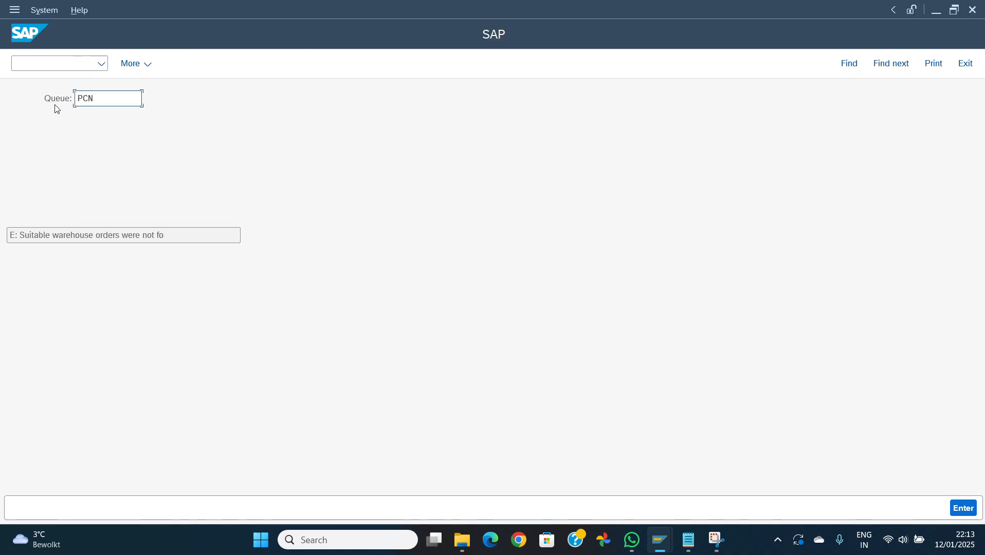
{"action": "left_click", "coordinate": [32, 62]}
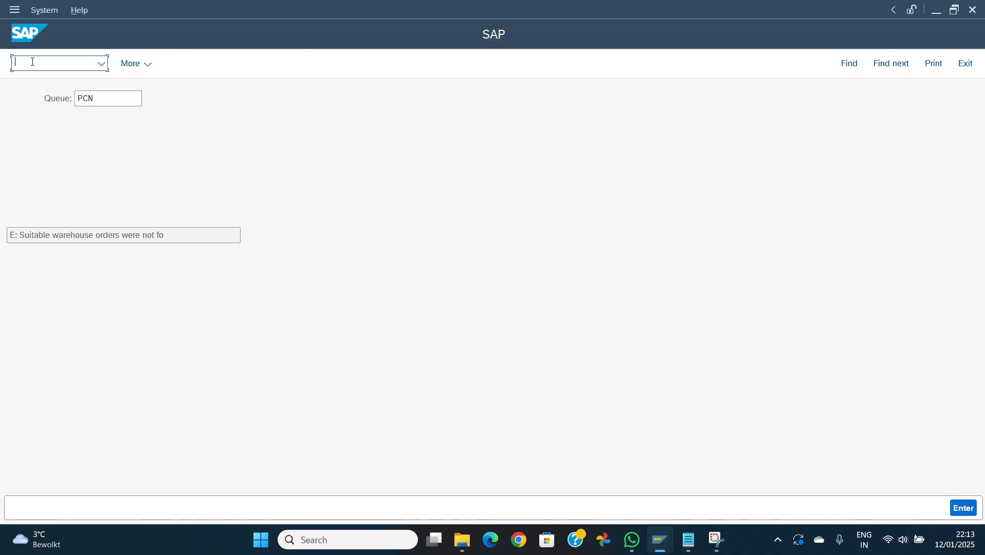
{"action": "type", "text": "/n/sxc"}
{"action": "key", "text": "Return"}
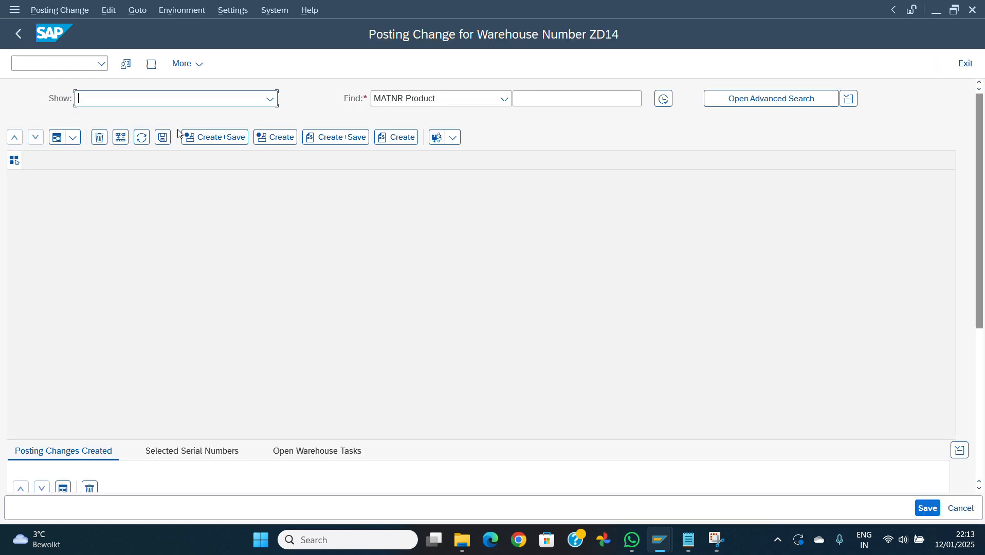
{"action": "left_click", "coordinate": [535, 105]}
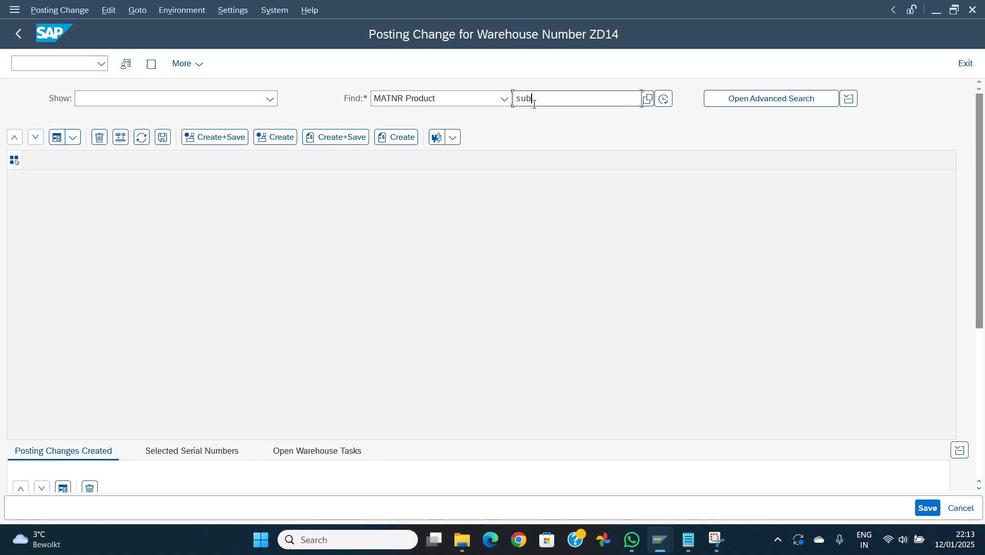
{"action": "left_click", "coordinate": [664, 99]}
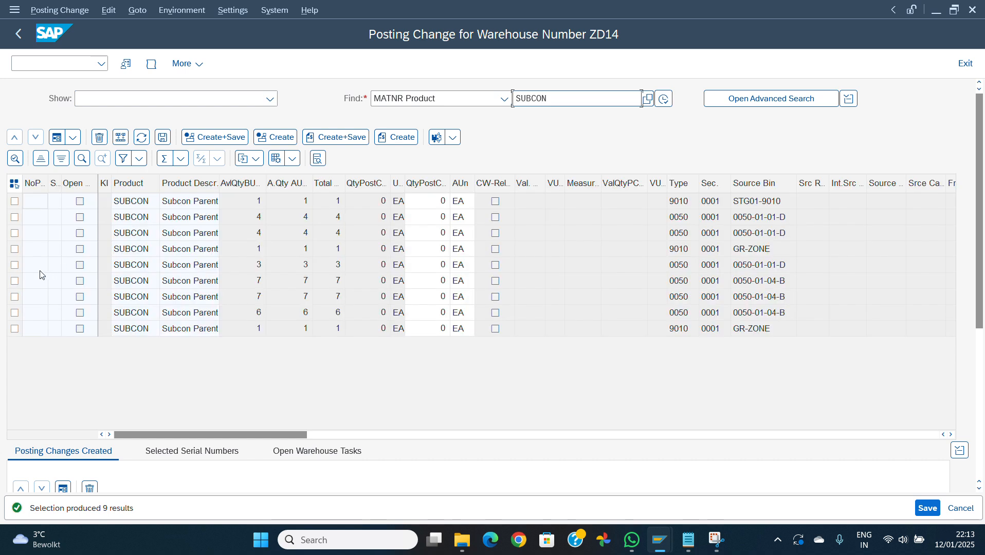
Step: Open the details of the 3 EA SUBCON stock in bin 0050-01-01-D and set its posting change quantity to 3
{"action": "left_click", "coordinate": [14, 266]}
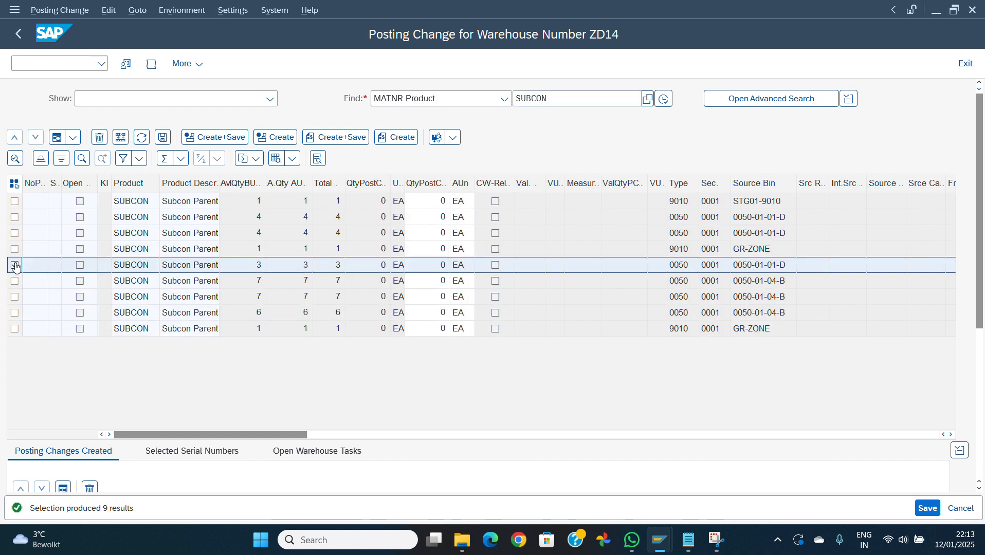
{"action": "left_click", "coordinate": [57, 137]}
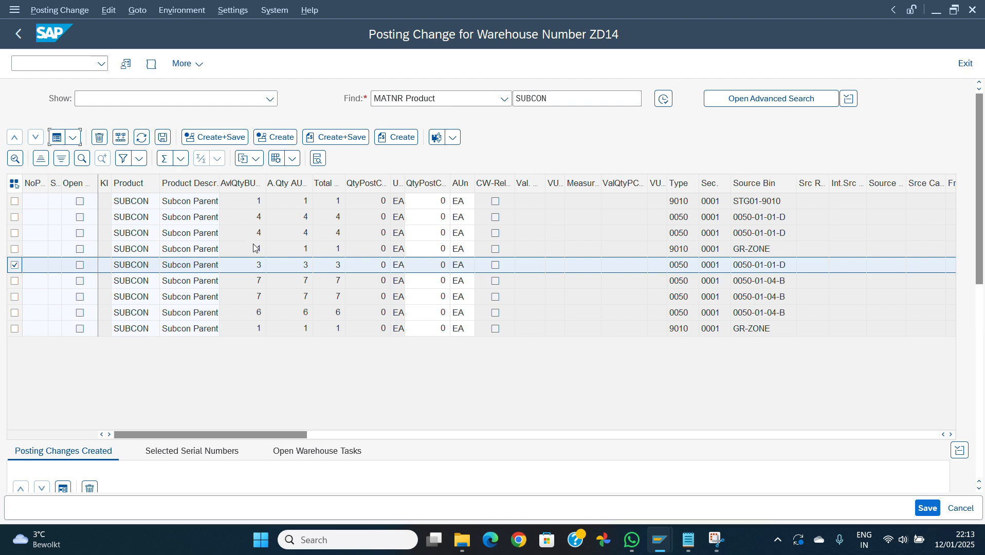
{"action": "left_click", "coordinate": [231, 253]}
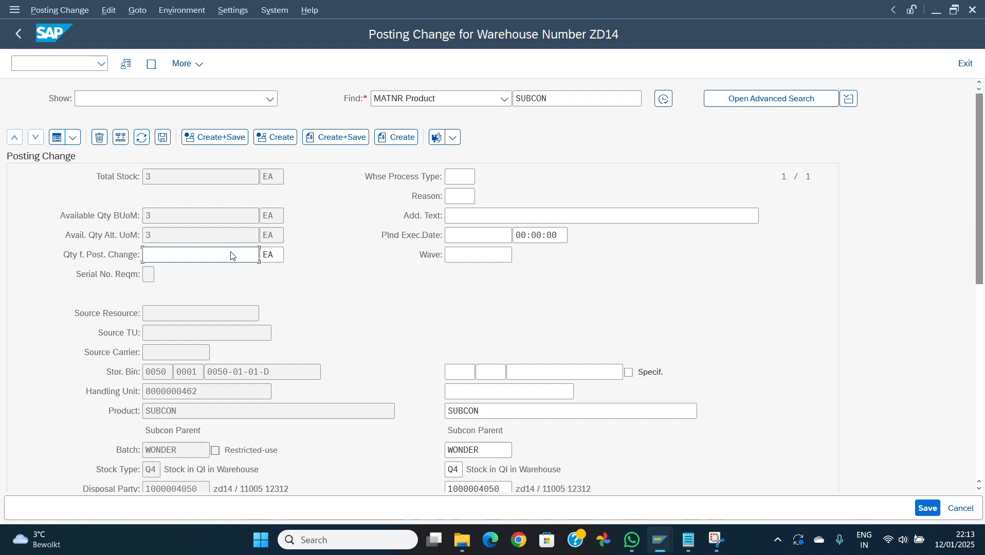
{"action": "type", "text": "3"}
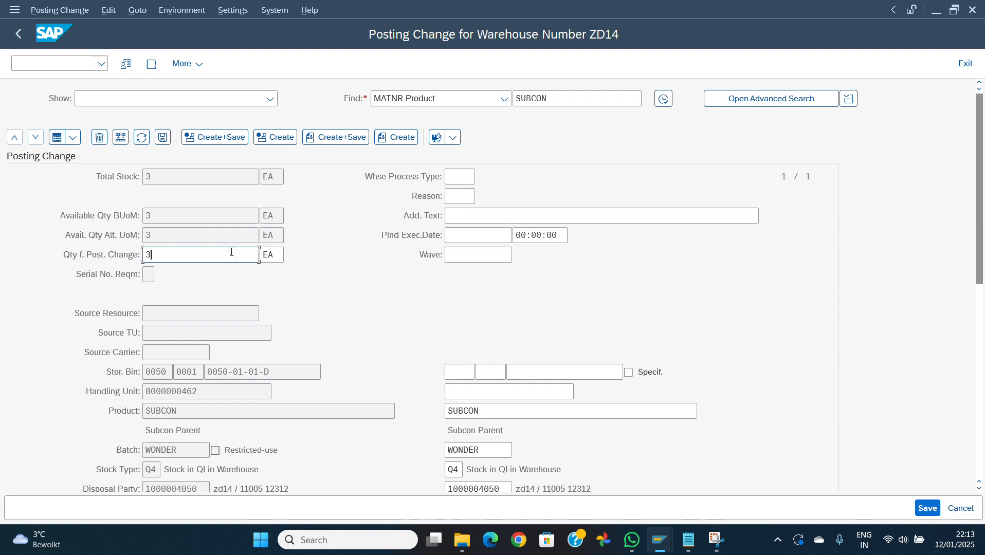
{"action": "left_click", "coordinate": [537, 372]}
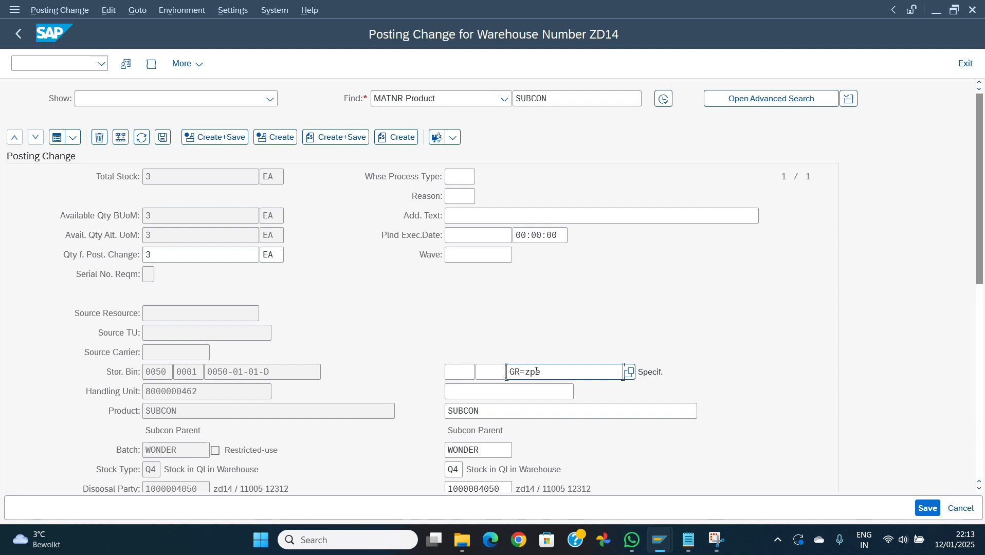
{"action": "type", "text": "GR="}
{"action": "key", "text": "BackSpace"}
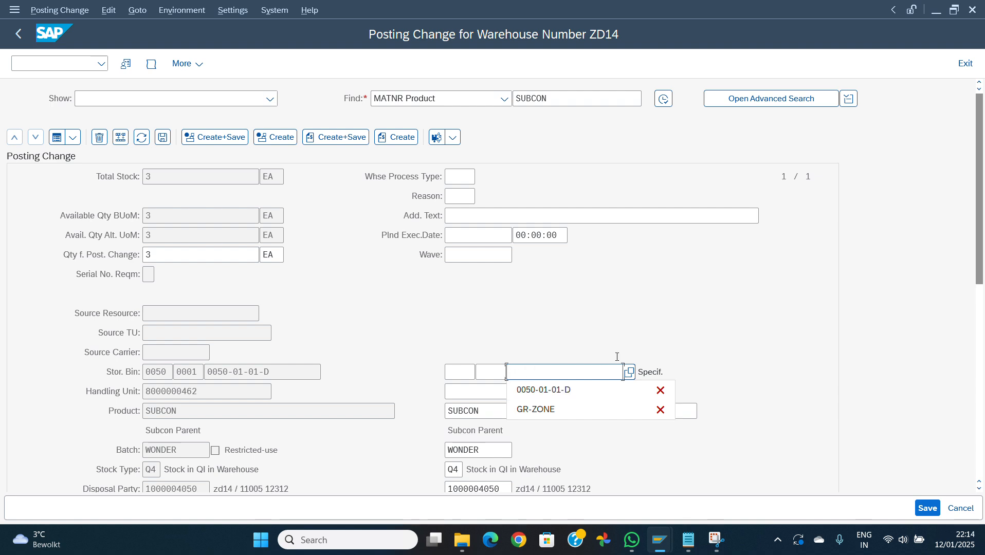
Step: Set the destination storage type to 0050 and the target stock type to F2
{"action": "left_click", "coordinate": [459, 368]}
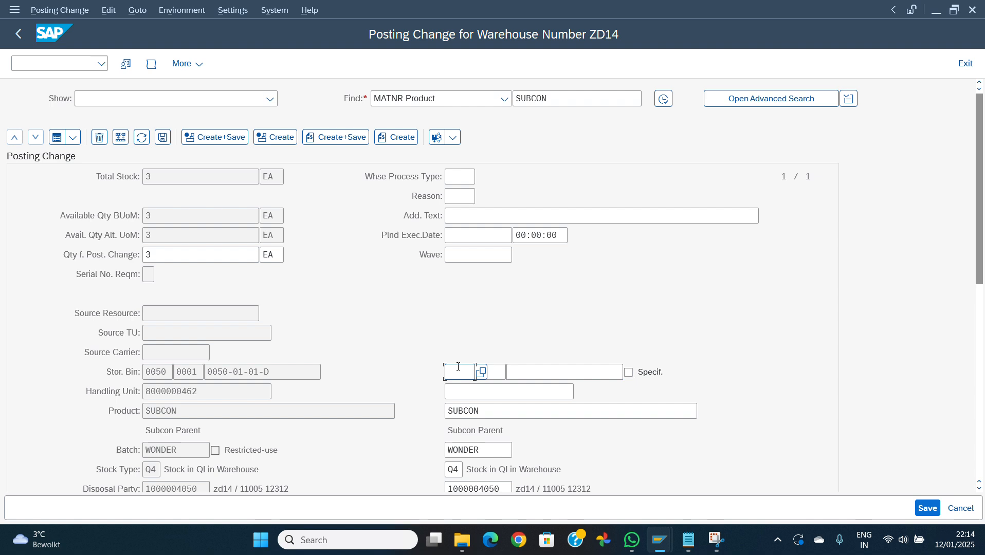
{"action": "type", "text": "0050"}
{"action": "left_click", "coordinate": [462, 470]}
{"action": "key", "text": "BackSpace"}
{"action": "key", "text": "BackSpace"}
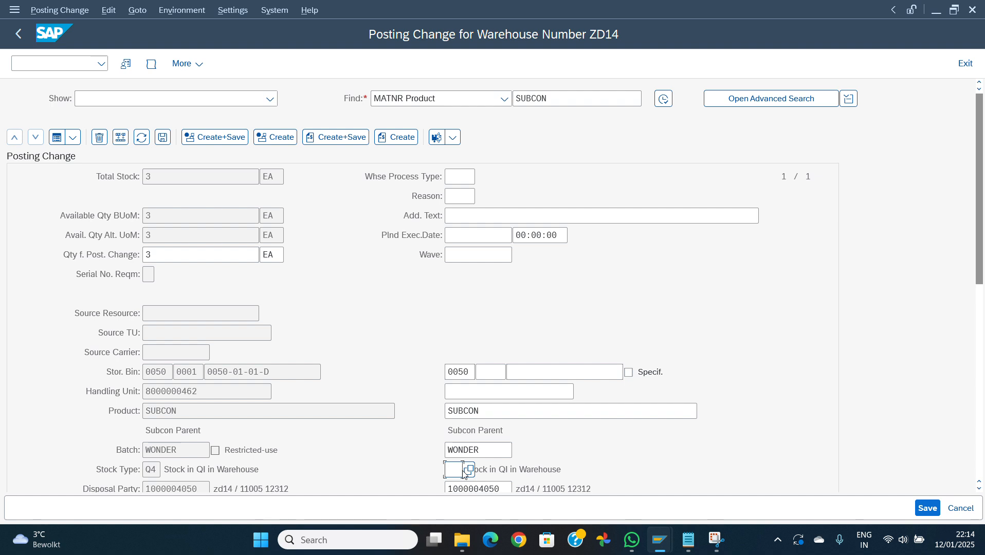
{"action": "type", "text": "f2"}
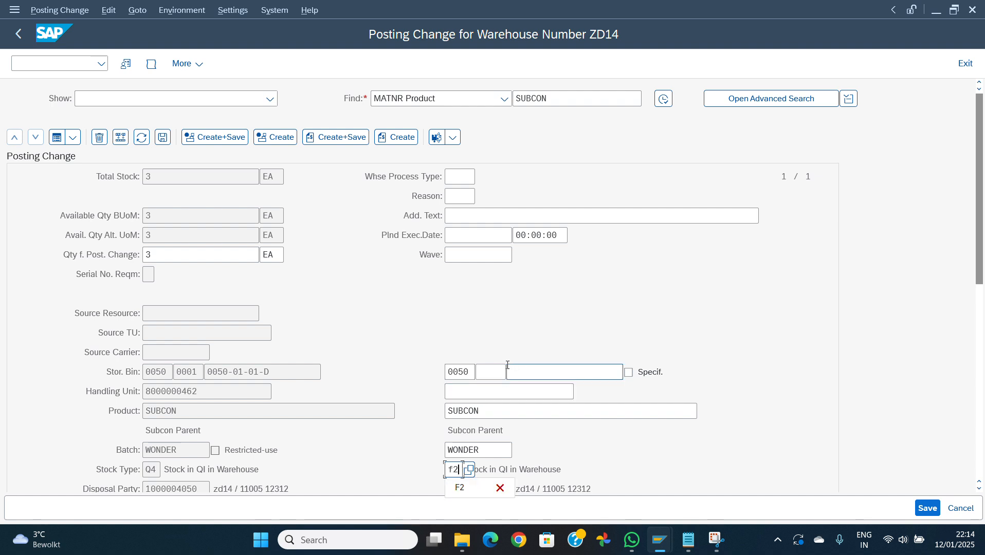
Step: Set the destination storage section to 0001 and choose the empty bin 0050-01-04-A as the destination bin
{"action": "left_click", "coordinate": [499, 369]}
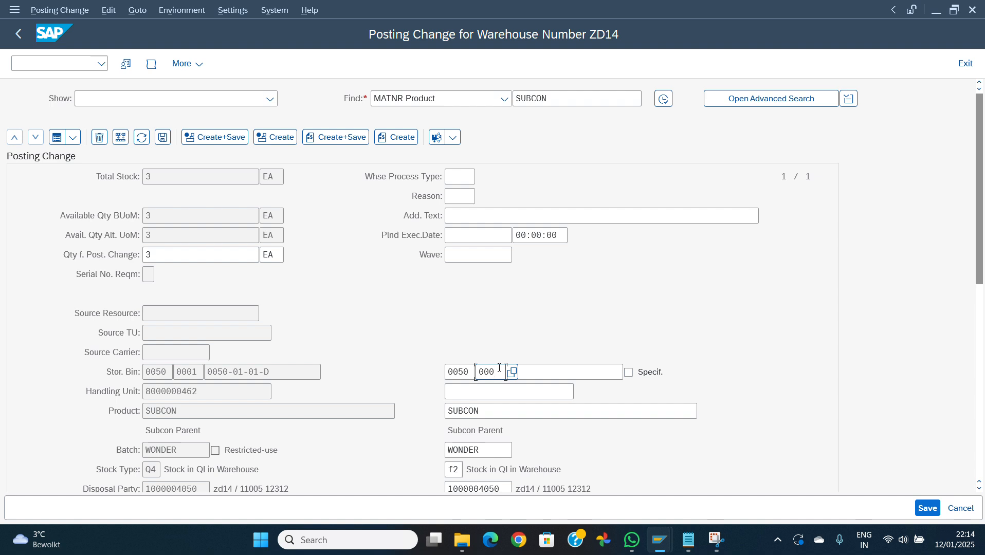
{"action": "left_click", "coordinate": [561, 366]}
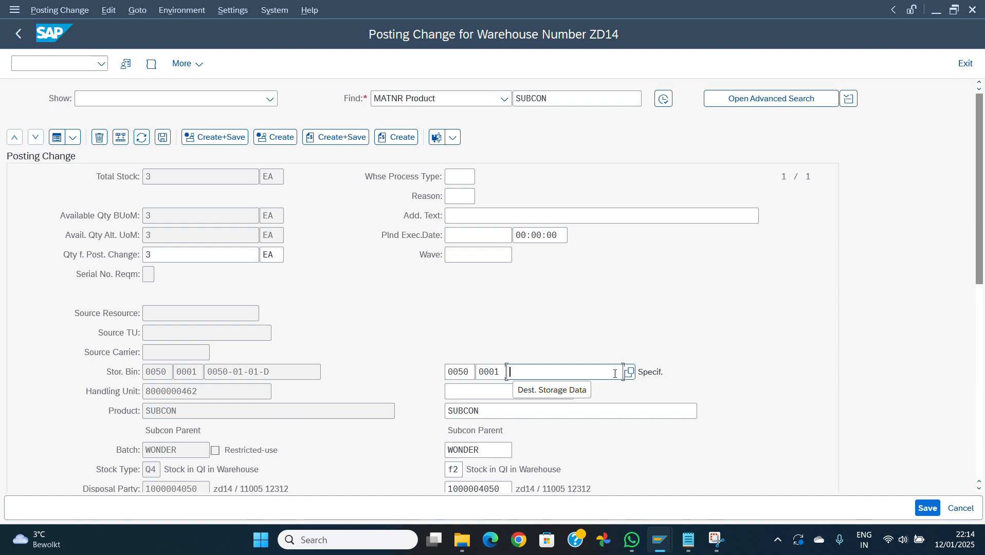
{"action": "left_click", "coordinate": [631, 372]}
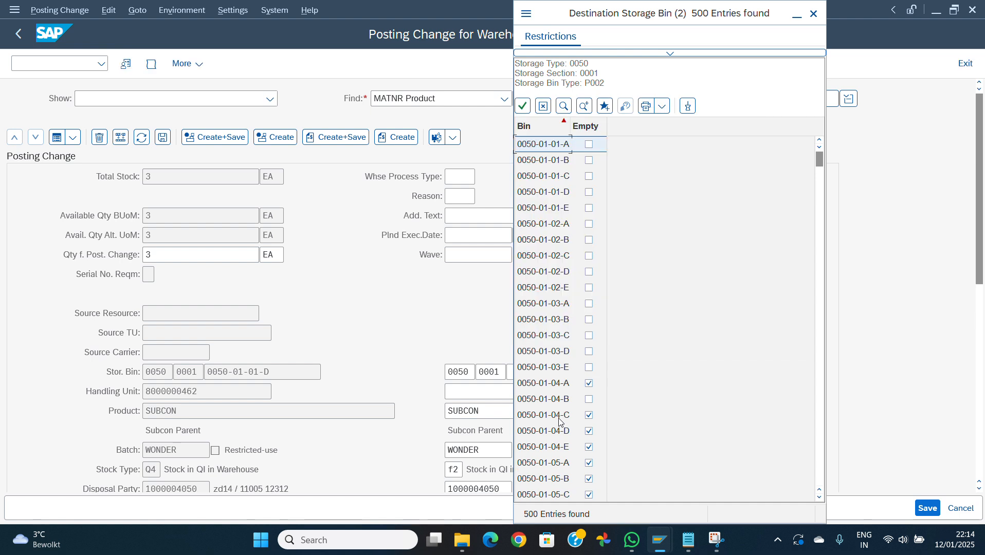
{"action": "double_click", "coordinate": [551, 385]}
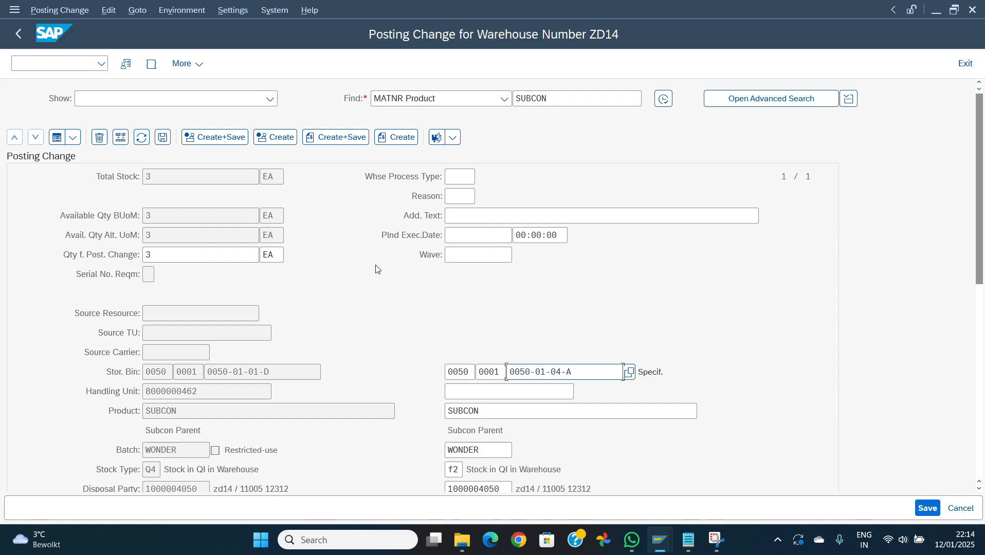
Step: Set the warehouse process type to 4010, then create and save the warehouse request for the posting change
{"action": "left_click", "coordinate": [473, 170]}
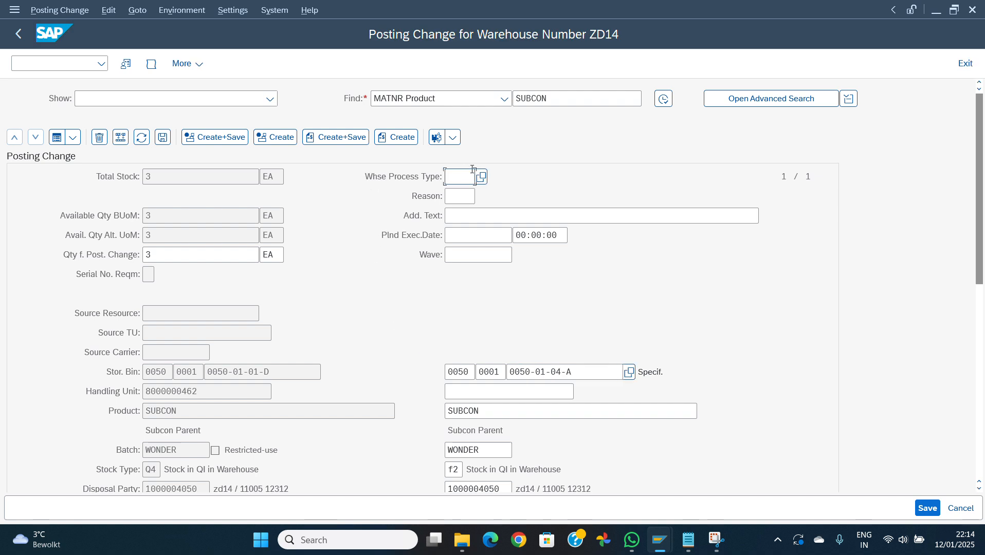
{"action": "type", "text": "4010"}
{"action": "key", "text": "Return"}
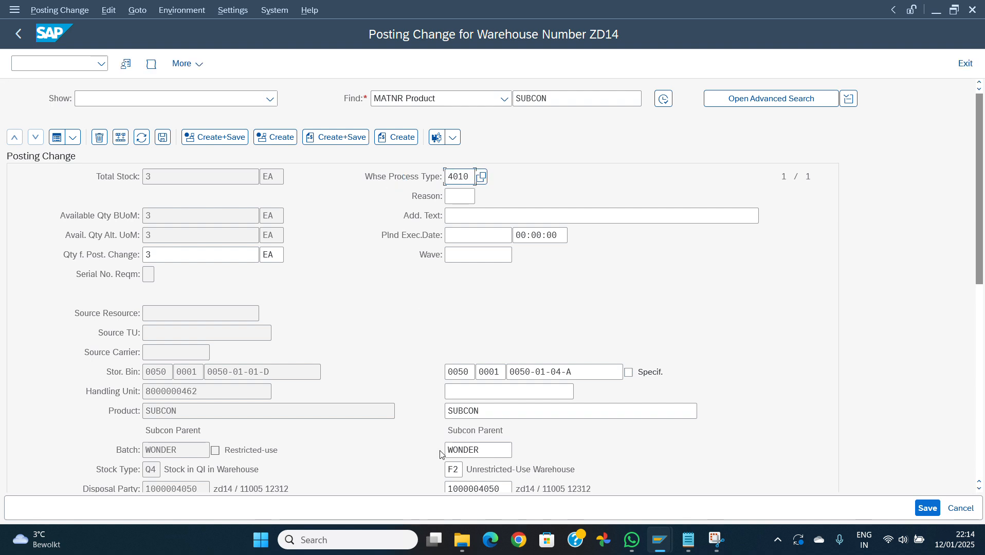
{"action": "left_click", "coordinate": [354, 138]}
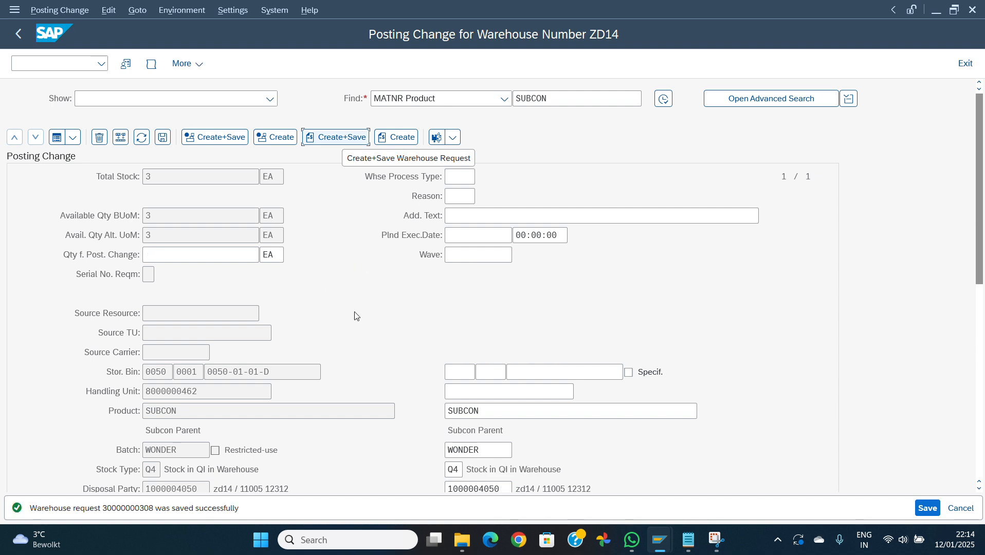
Step: Refresh the stock overview for material SUBCON to check its unrestricted and quality inspection quantities
{"action": "key", "text": "alt+Tab"}
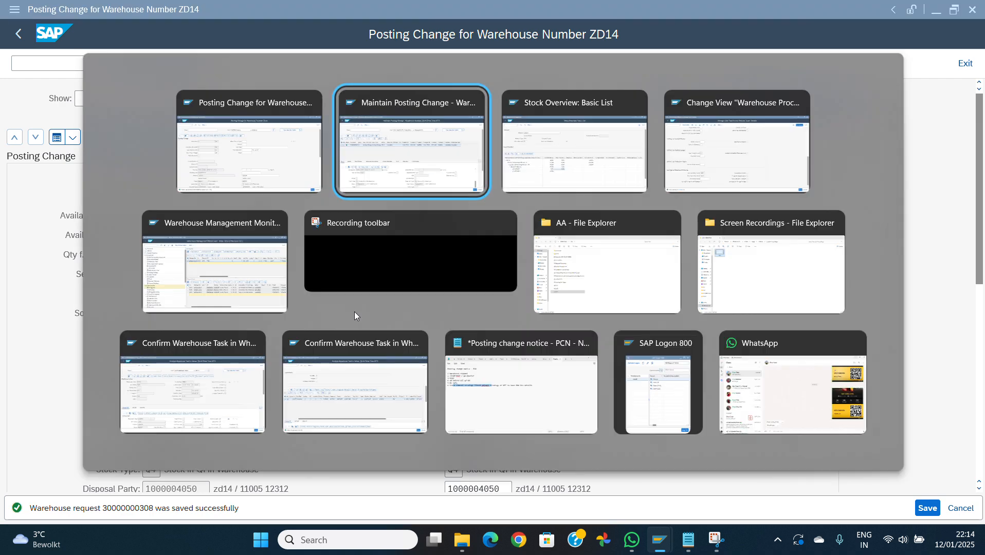
{"action": "key", "text": "alt+Tab"}
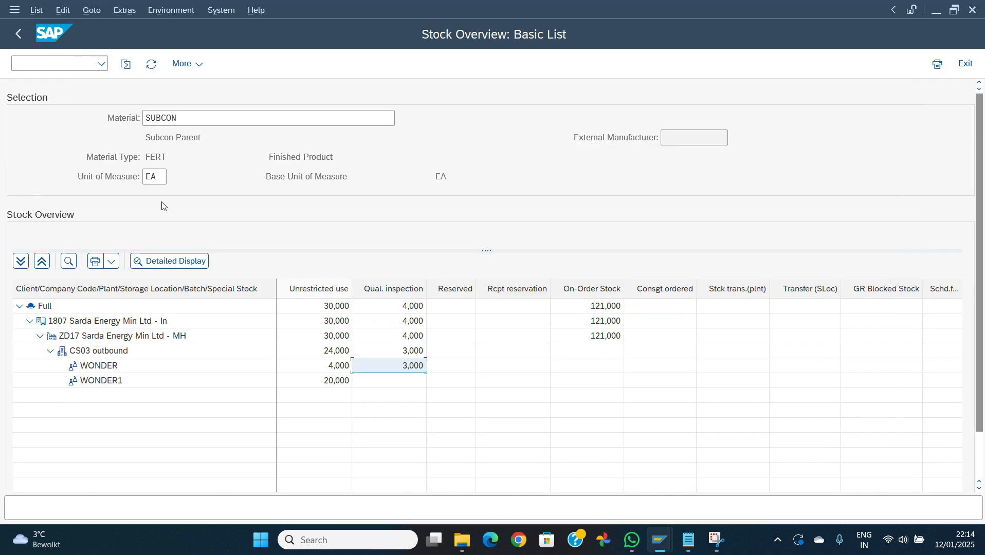
{"action": "left_click", "coordinate": [156, 72]}
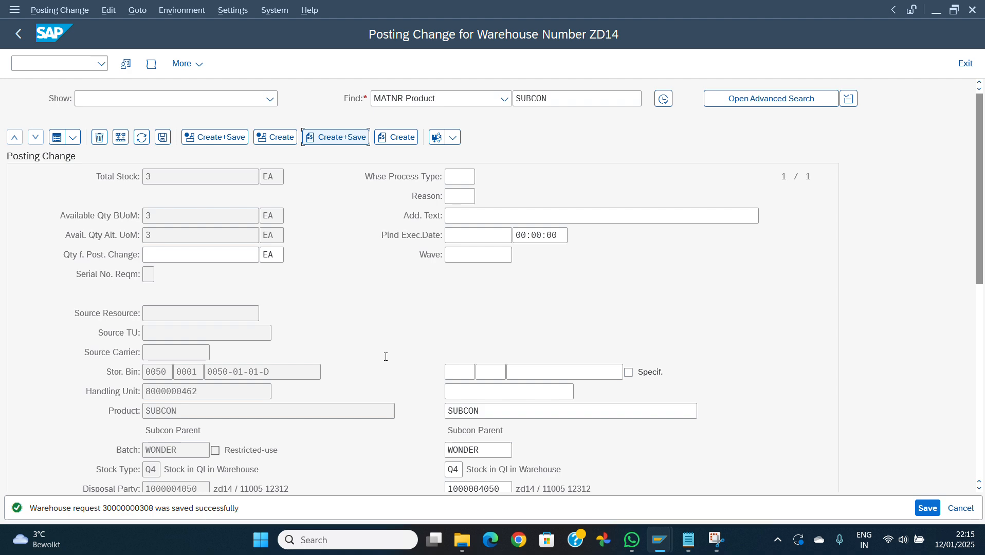
{"action": "key", "text": "alt+Tab"}
{"action": "key", "text": "alt+Tab"}
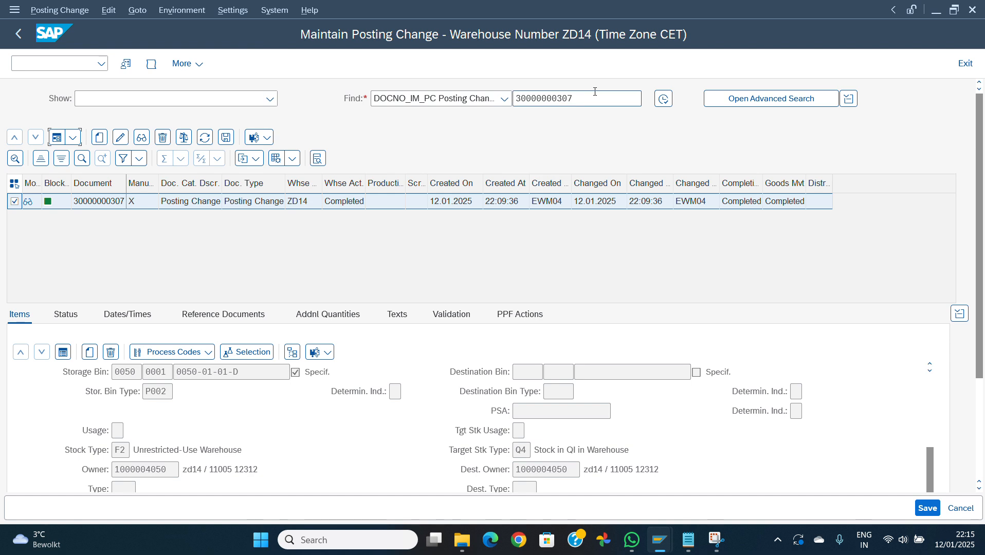
{"action": "left_click", "coordinate": [595, 94]}
{"action": "type", "text": "8"}
{"action": "left_click", "coordinate": [659, 101]}
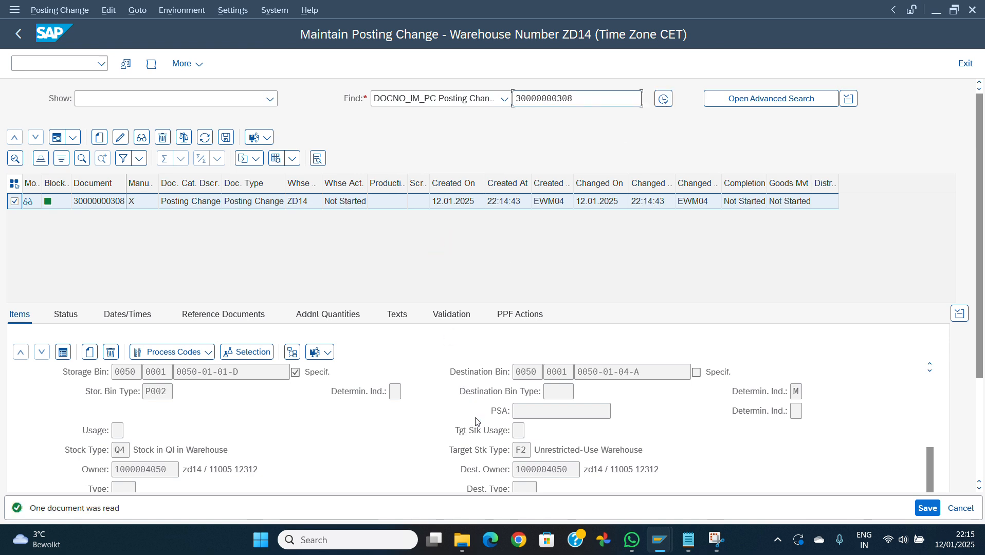
{"action": "left_click", "coordinate": [521, 450]}
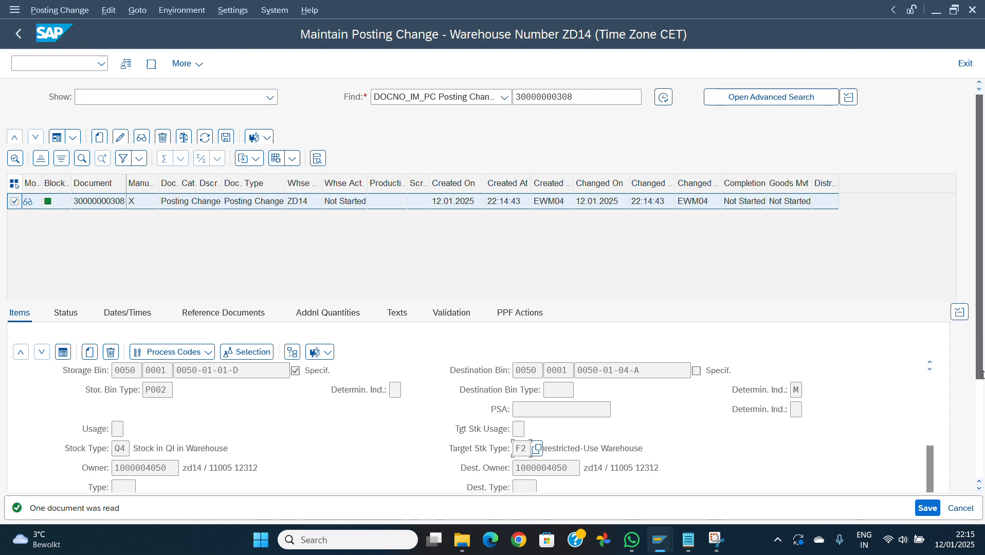
{"action": "scroll", "coordinate": [981, 347], "scroll_direction": "down", "scroll_amount": 2}
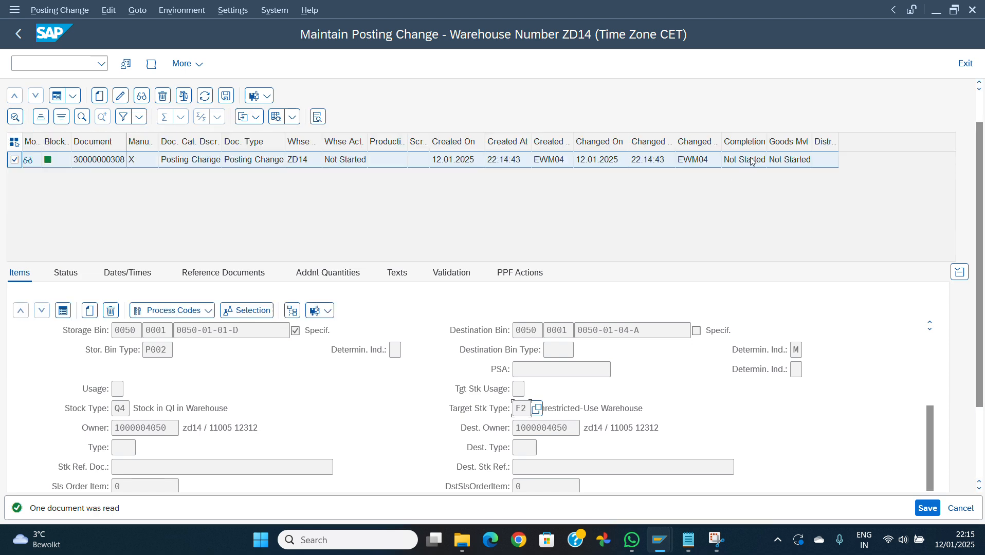
{"action": "left_click", "coordinate": [981, 111]}
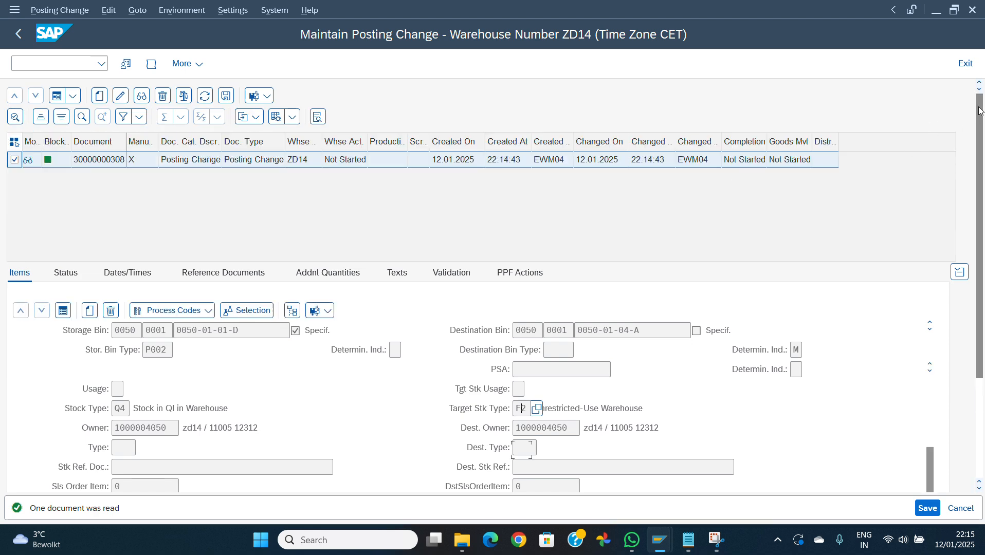
Step: Start warehouse task creation as a follow-on function of the posting change and show the task's default values
{"action": "left_click", "coordinate": [70, 17]}
{"action": "mouse_move", "coordinate": [119, 45]}
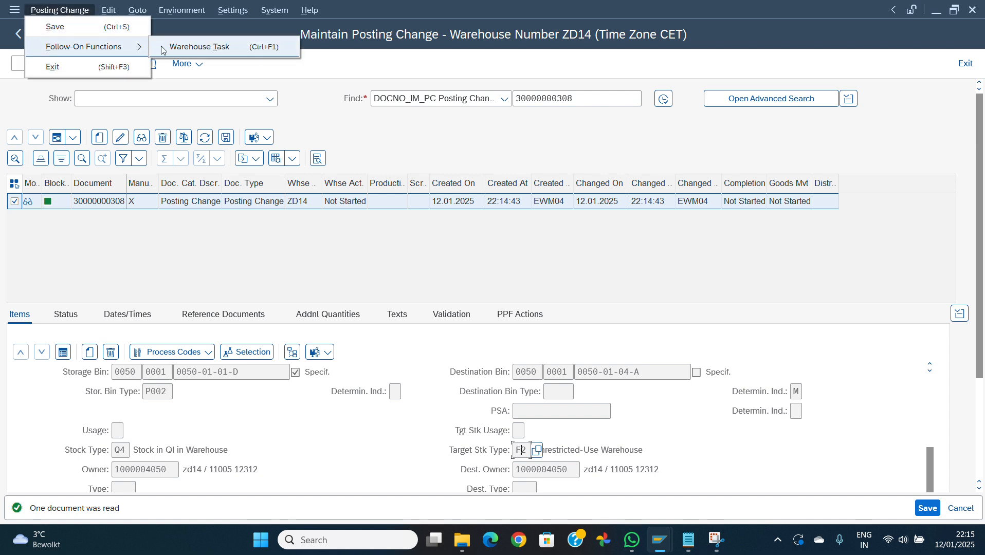
{"action": "left_click", "coordinate": [177, 49]}
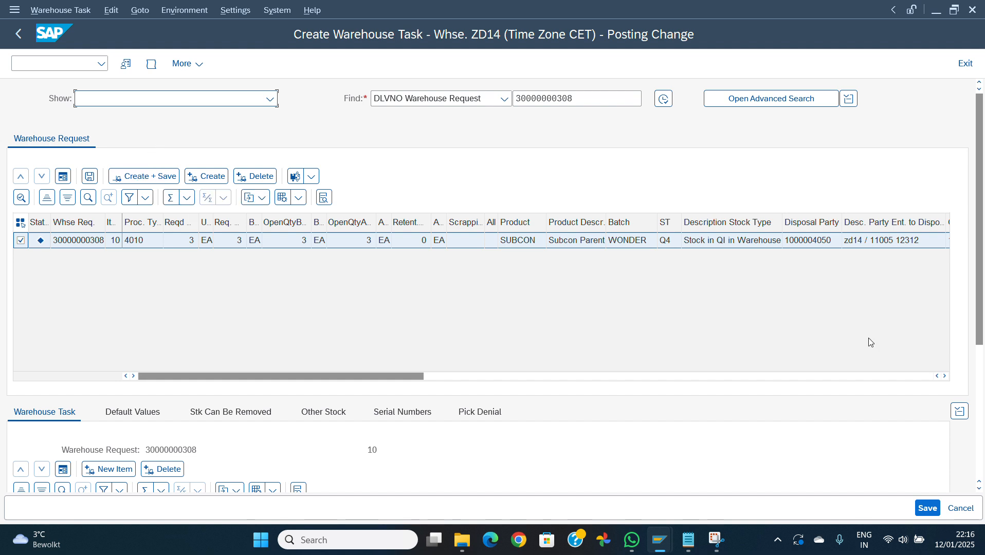
{"action": "left_click_drag", "start_coordinate": [978, 328], "coordinate": [981, 383]}
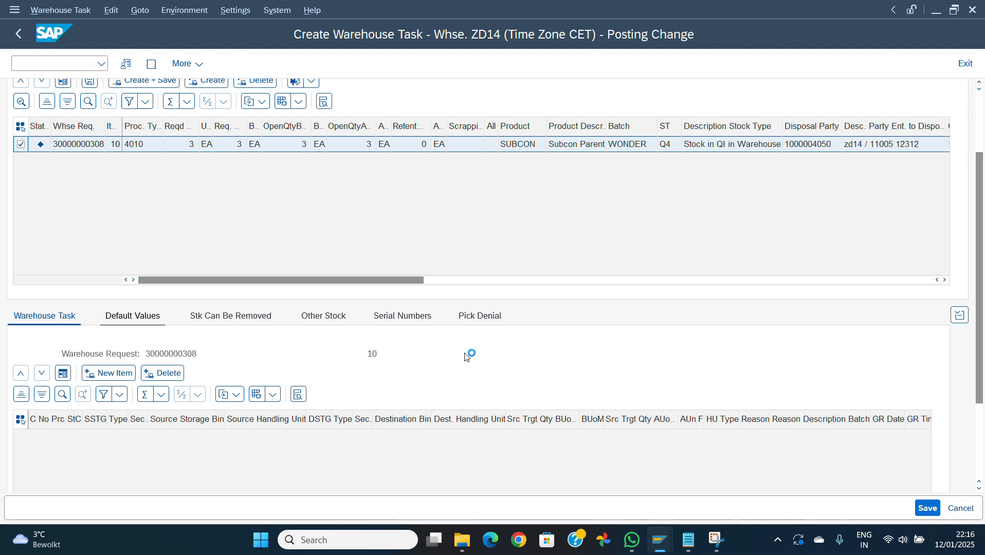
{"action": "left_click", "coordinate": [982, 432]}
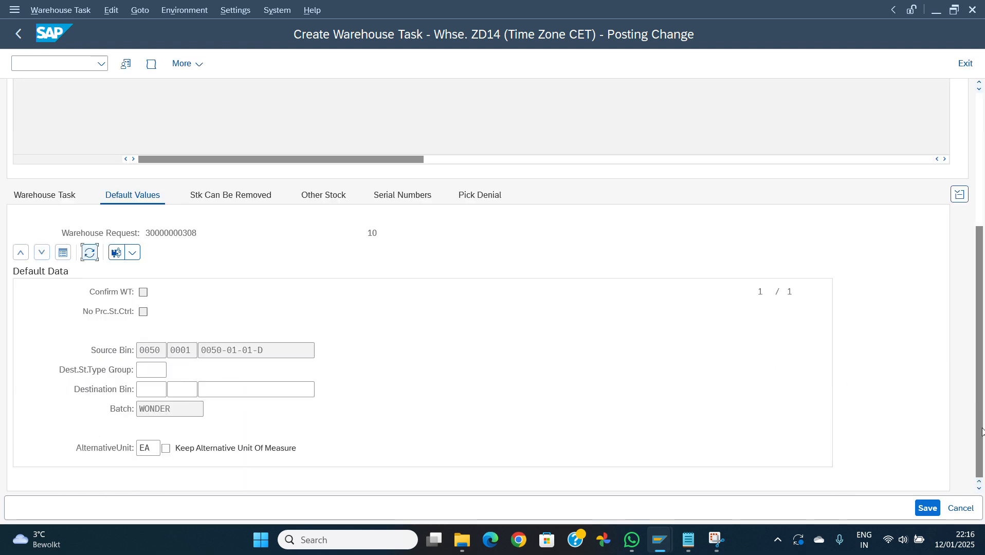
Step: Set the task's default destination bin to storage type 0050, section 0001, bin 0050-01-04-A
{"action": "left_click", "coordinate": [253, 394]}
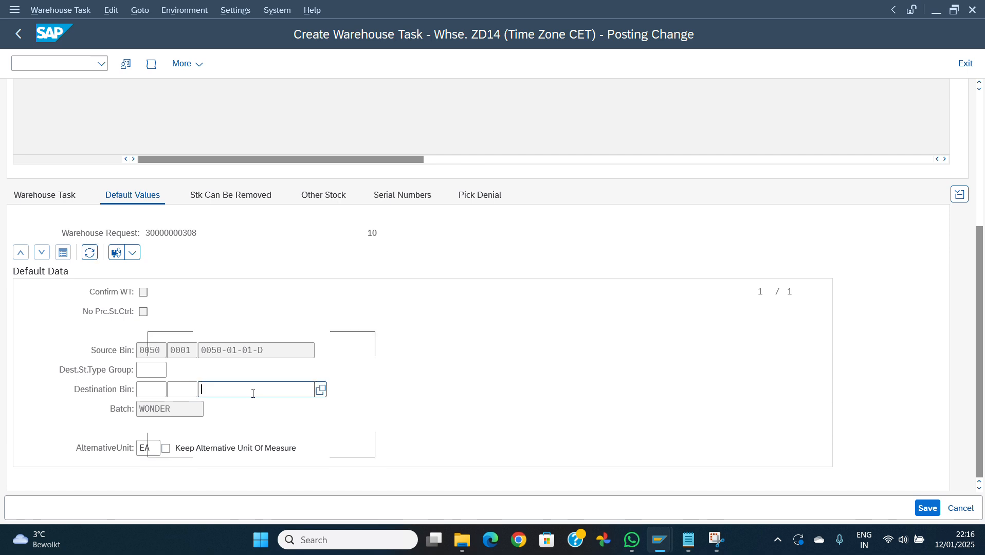
{"action": "left_click", "coordinate": [149, 387]}
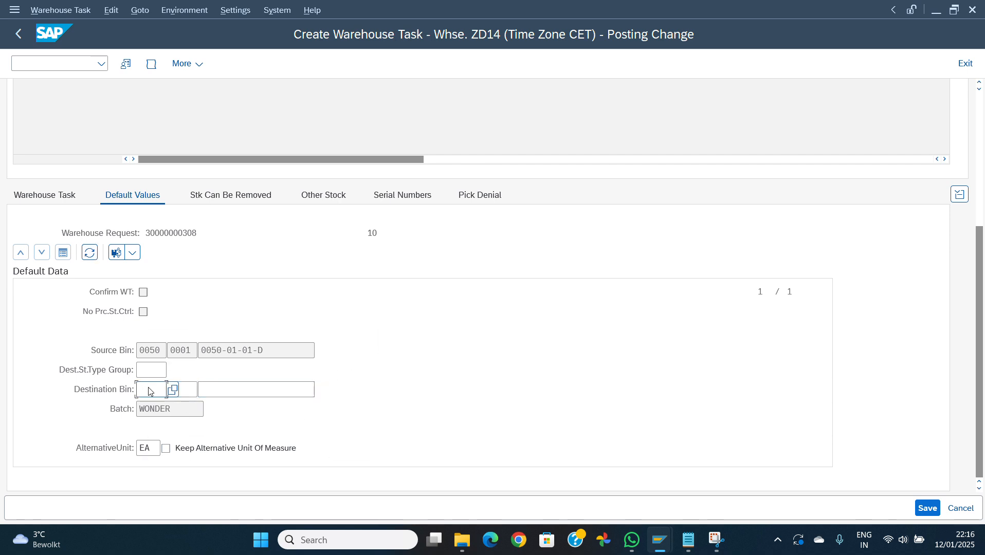
{"action": "type", "text": "0050 "}
{"action": "type", "text": "0001"}
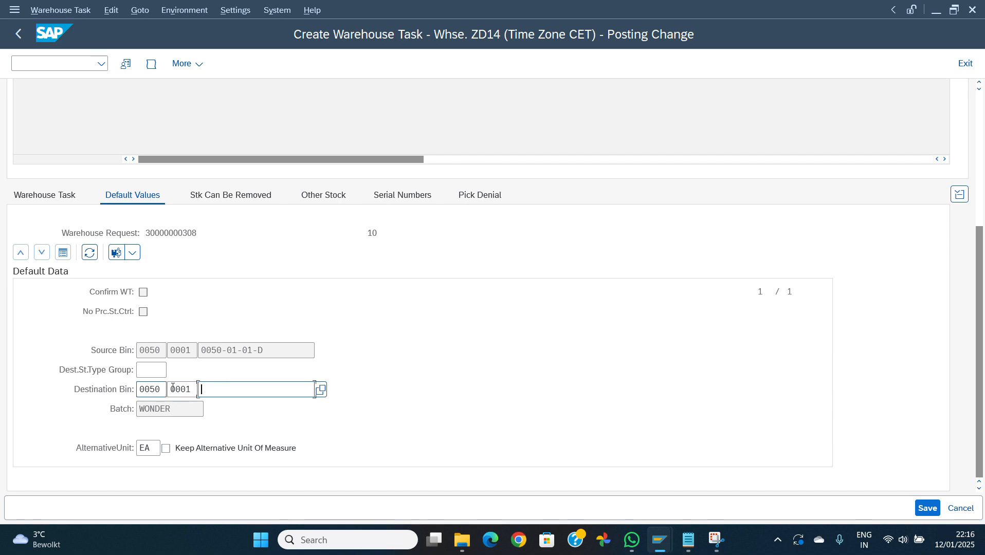
{"action": "left_click", "coordinate": [321, 390]}
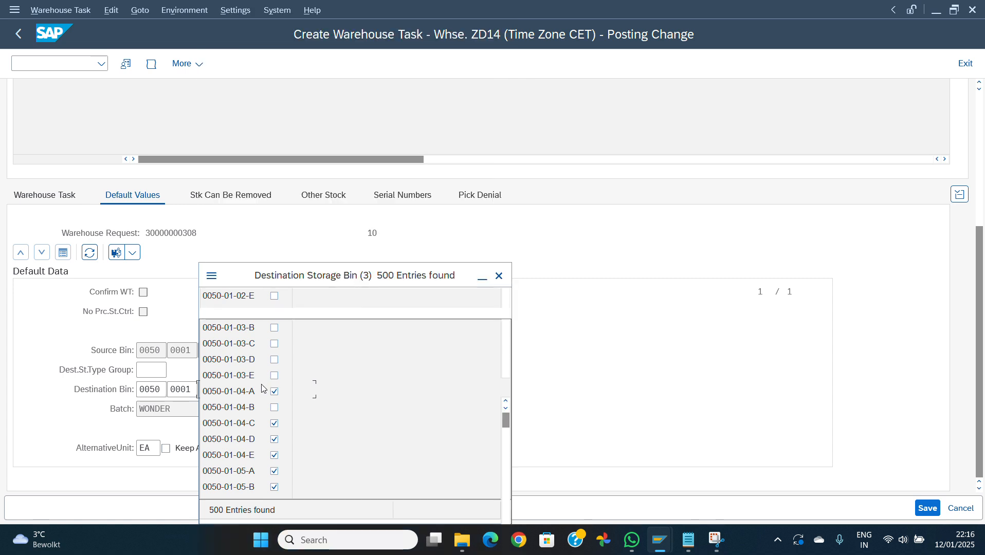
{"action": "double_click", "coordinate": [249, 400]}
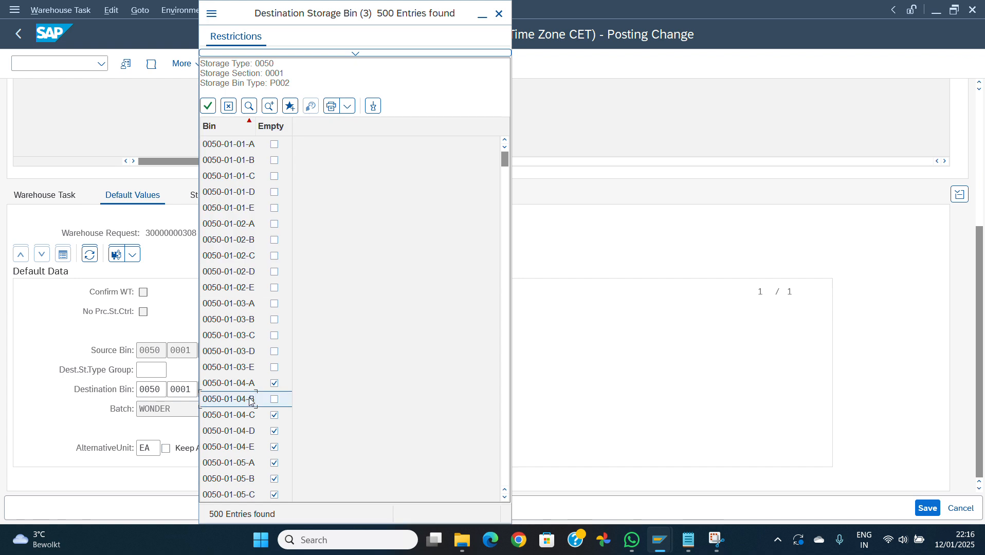
{"action": "double_click", "coordinate": [246, 385]}
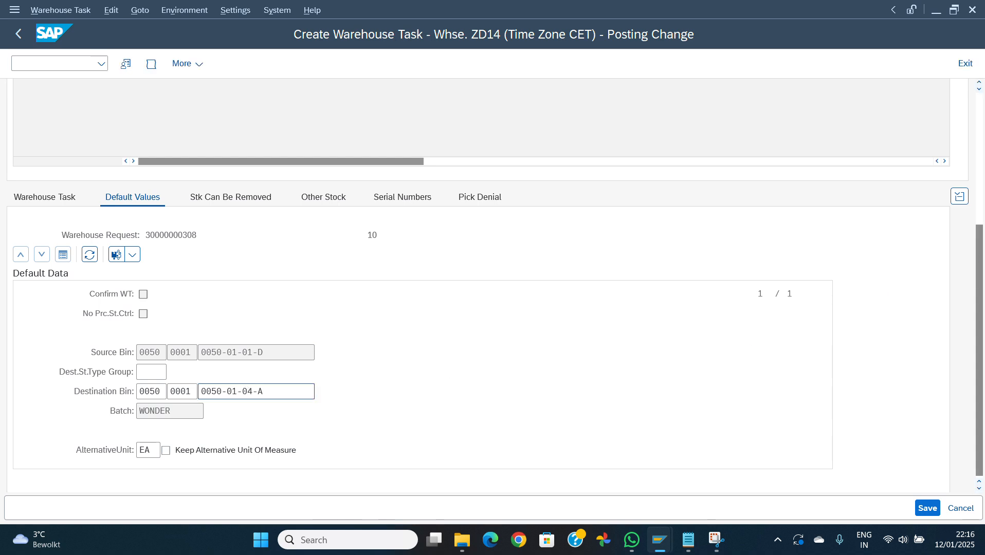
{"action": "key", "text": "Return"}
Step: Create and save the warehouse task for the request, and open it for confirmation
{"action": "left_click", "coordinate": [981, 133]}
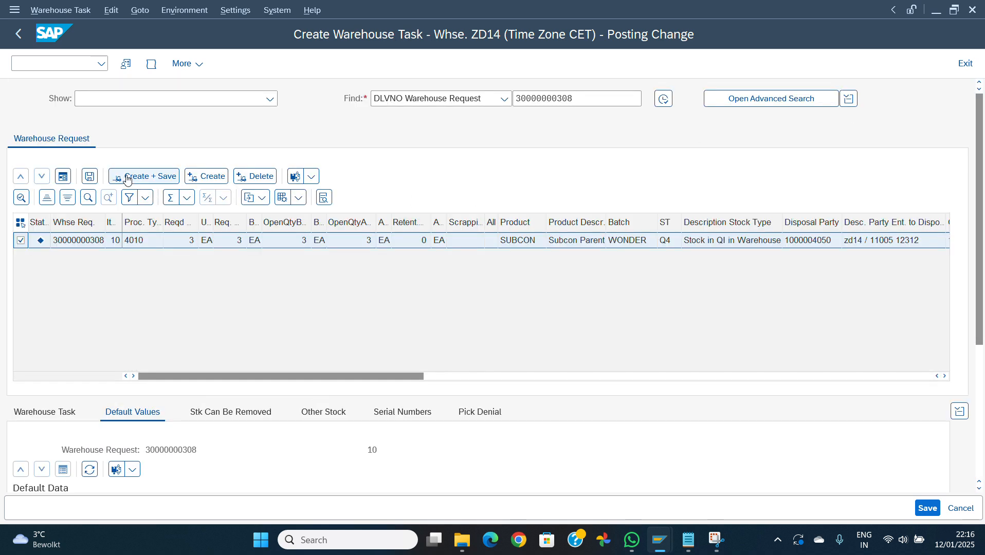
{"action": "left_click", "coordinate": [128, 178]}
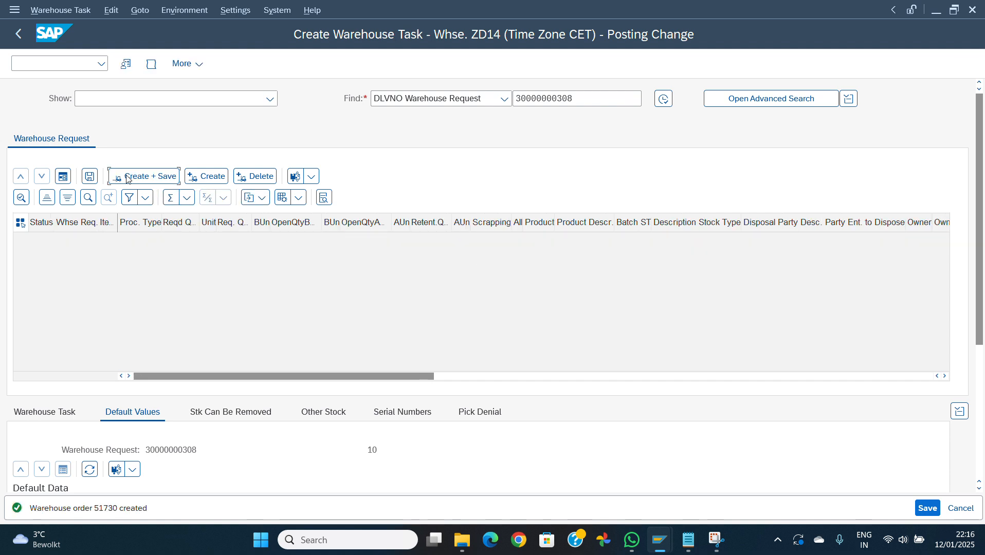
{"action": "left_click", "coordinate": [60, 12]}
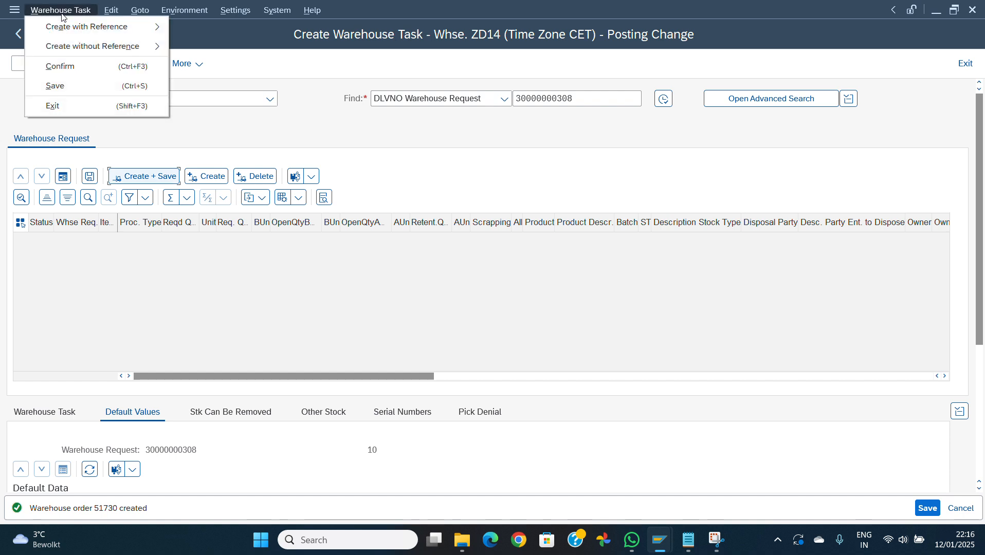
{"action": "left_click", "coordinate": [61, 68]}
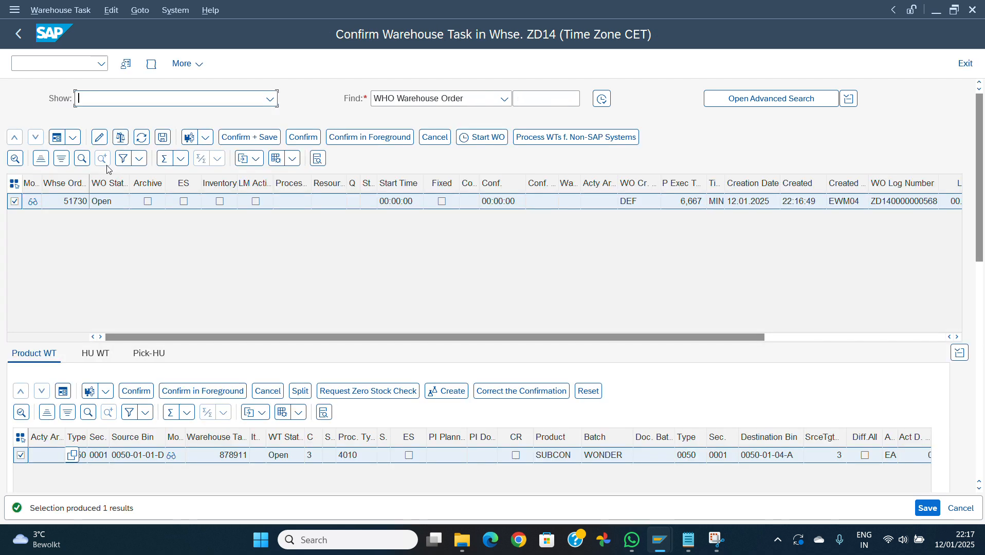
Step: Assign queue PCN to the open warehouse order and save the change
{"action": "left_click", "coordinate": [97, 138]}
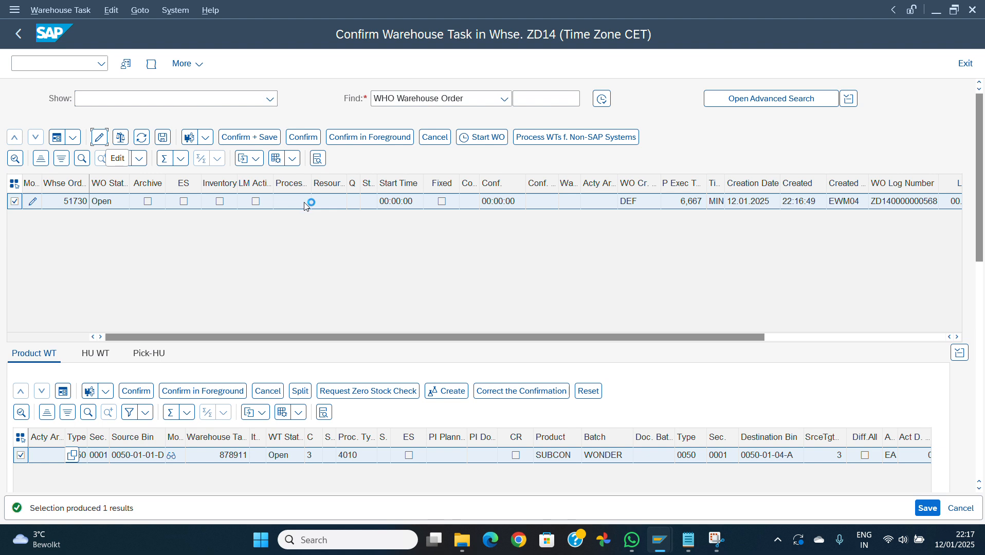
{"action": "left_click", "coordinate": [359, 205]}
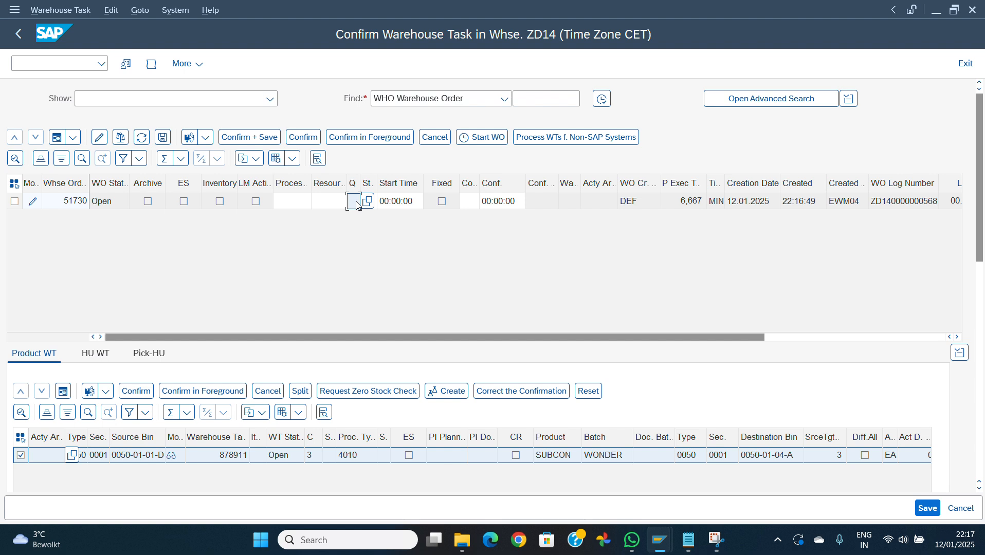
{"action": "type", "text": "PC"}
{"action": "key", "text": "Return"}
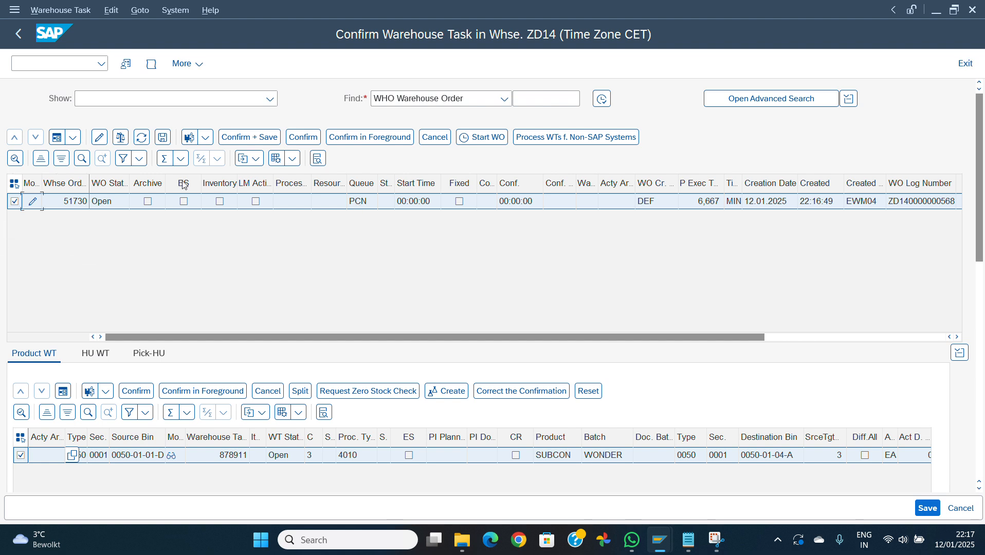
{"action": "left_click", "coordinate": [162, 137]}
Step: Start the RF transaction with /n/scwm/rfui and log on to warehouse ZD14 with the preset resource and device
{"action": "mouse_move", "coordinate": [658, 536]}
{"action": "left_click", "coordinate": [46, 64]}
{"action": "type", "text": "/n/scwm/rfui"}
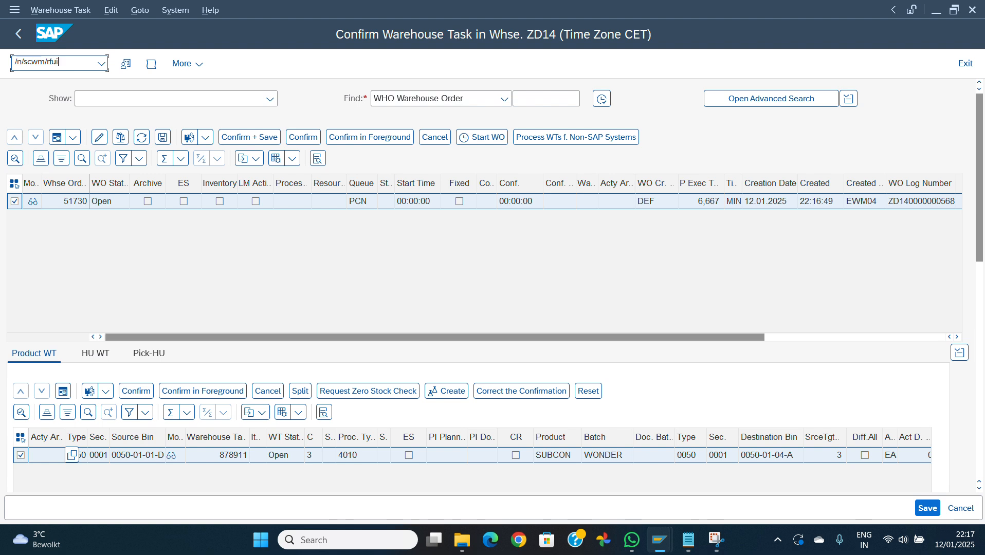
{"action": "key", "text": "Return"}
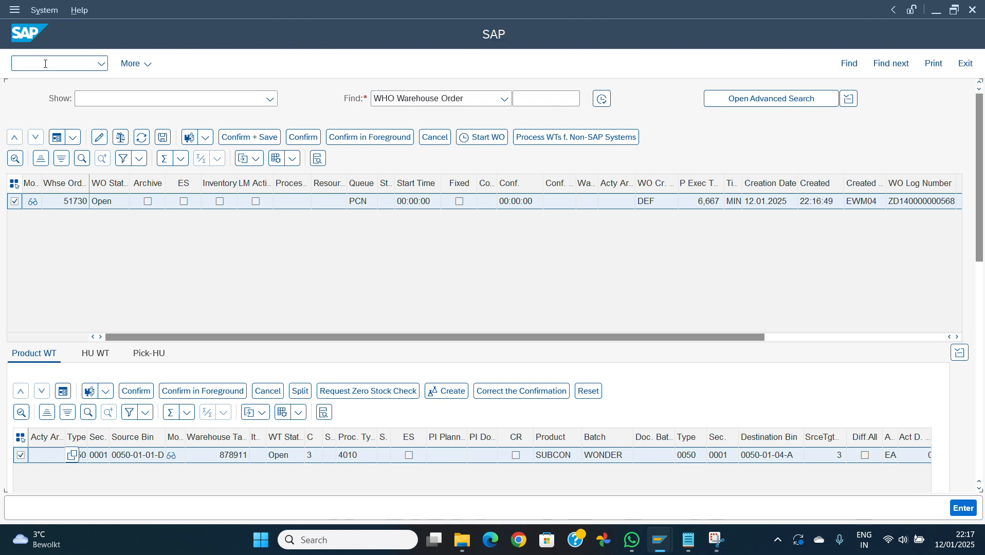
{"action": "key", "text": "Return"}
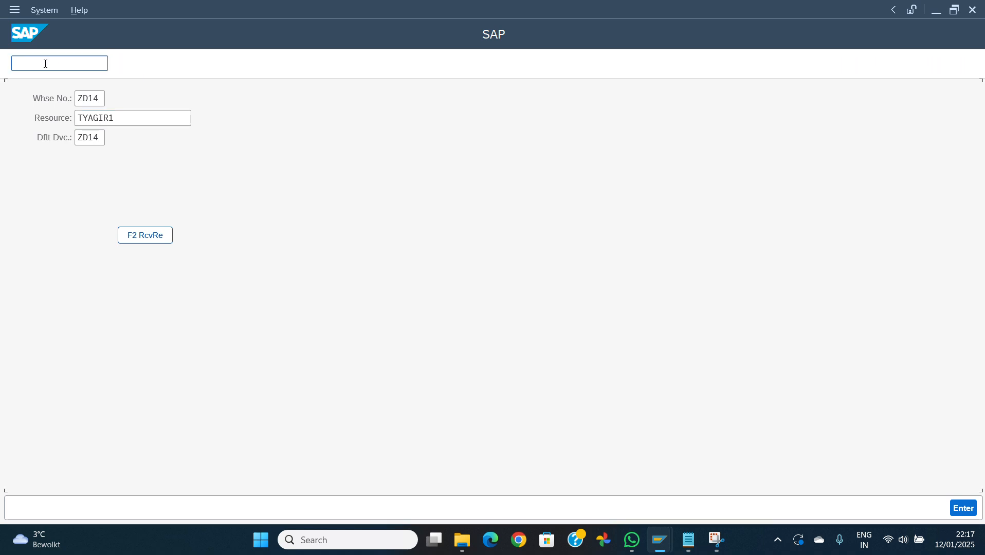
Step: Request work from queue PCN and create a pick handling unit with packaging material box for the warehouse order
{"action": "type", "text": "pcn"}
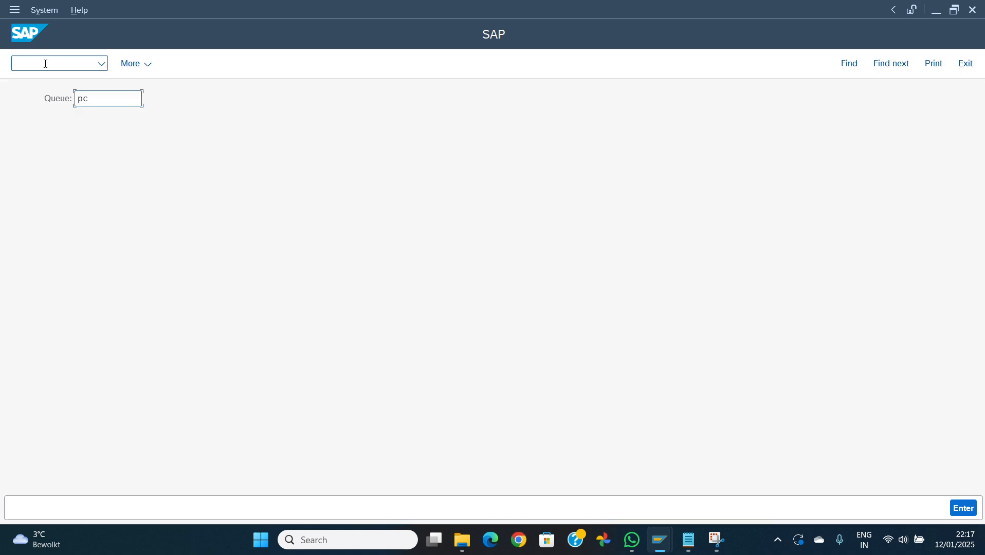
{"action": "key", "text": "Return"}
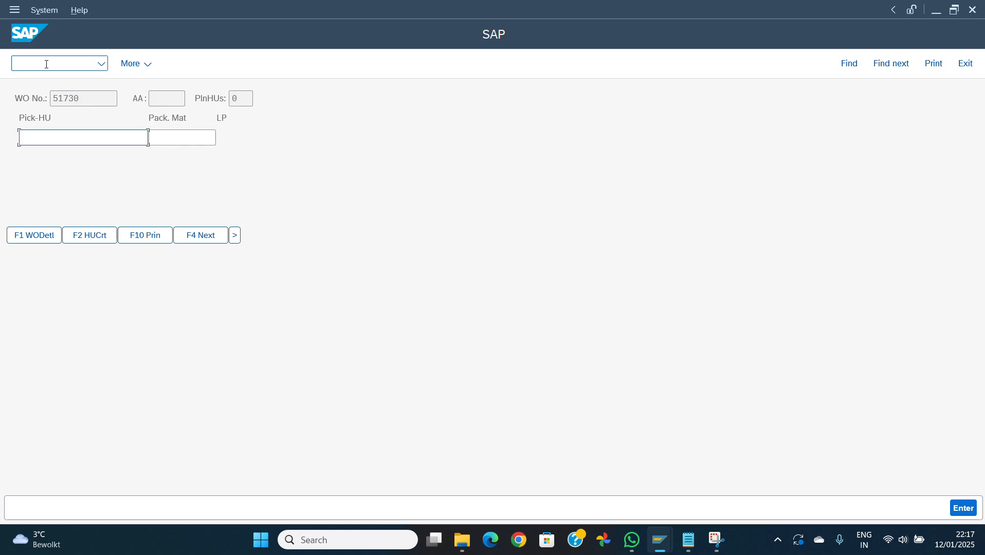
{"action": "left_click", "coordinate": [184, 140]}
{"action": "type", "text": "box"}
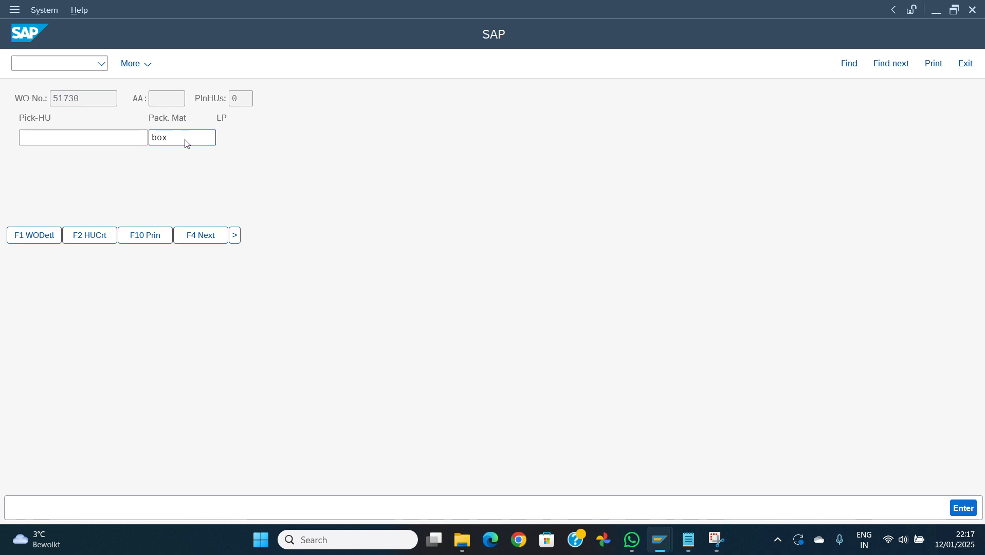
{"action": "key", "text": "Return"}
{"action": "left_click", "coordinate": [89, 235]}
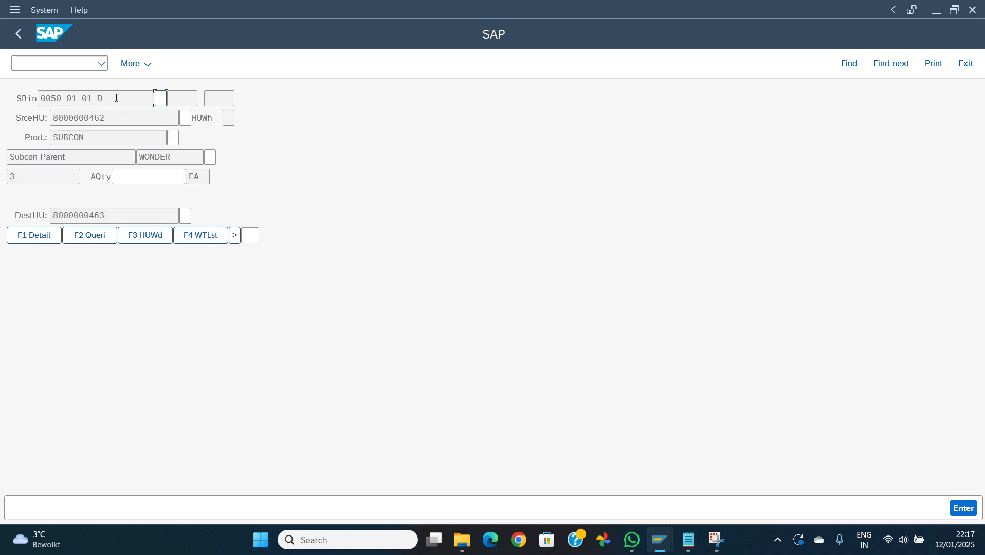
Step: Verify the pick's source bin with 0, its source handling unit with 8 and the product with S
{"action": "left_click_drag", "start_coordinate": [117, 98], "coordinate": [26, 100]}
{"action": "key", "text": "Tab"}
{"action": "left_click", "coordinate": [184, 118]}
{"action": "left_click_drag", "start_coordinate": [115, 114], "coordinate": [41, 126]}
{"action": "key", "text": "Tab"}
{"action": "key", "text": "Return"}
{"action": "left_click_drag", "start_coordinate": [88, 137], "coordinate": [41, 139]}
{"action": "key", "text": "Tab"}
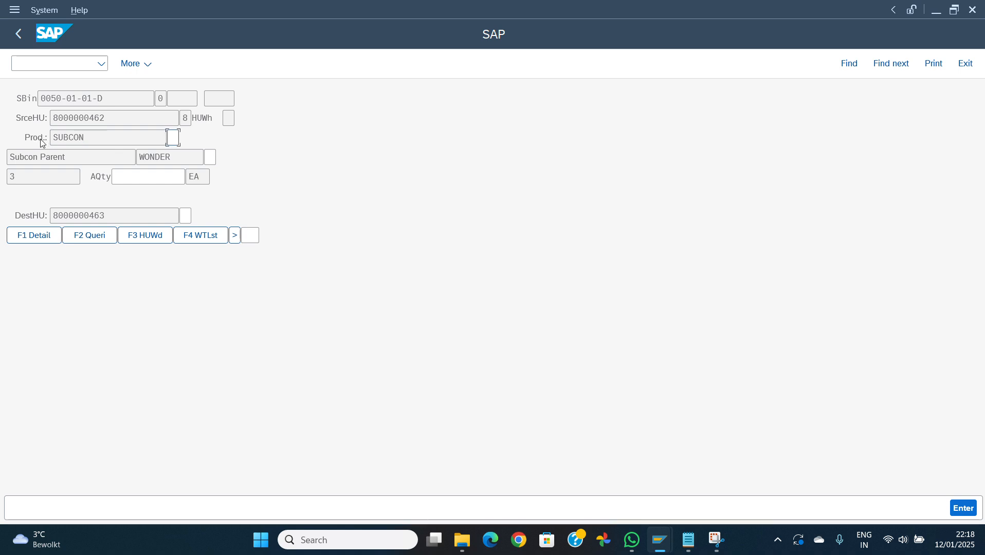
{"action": "key", "text": "Return"}
Step: Verify batch WONDER with W and enter an actual quantity of 3 EA for the pick
{"action": "left_click_drag", "start_coordinate": [188, 156], "coordinate": [123, 167]}
{"action": "key", "text": "Tab"}
{"action": "type", "text": "W"}
{"action": "key", "text": "Return"}
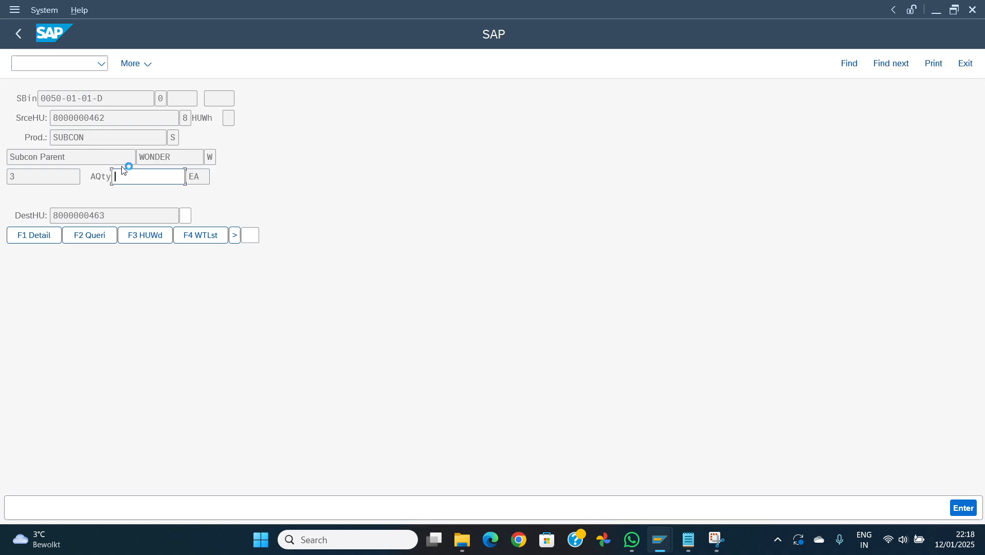
{"action": "type", "text": "3"}
{"action": "key", "text": "Return"}
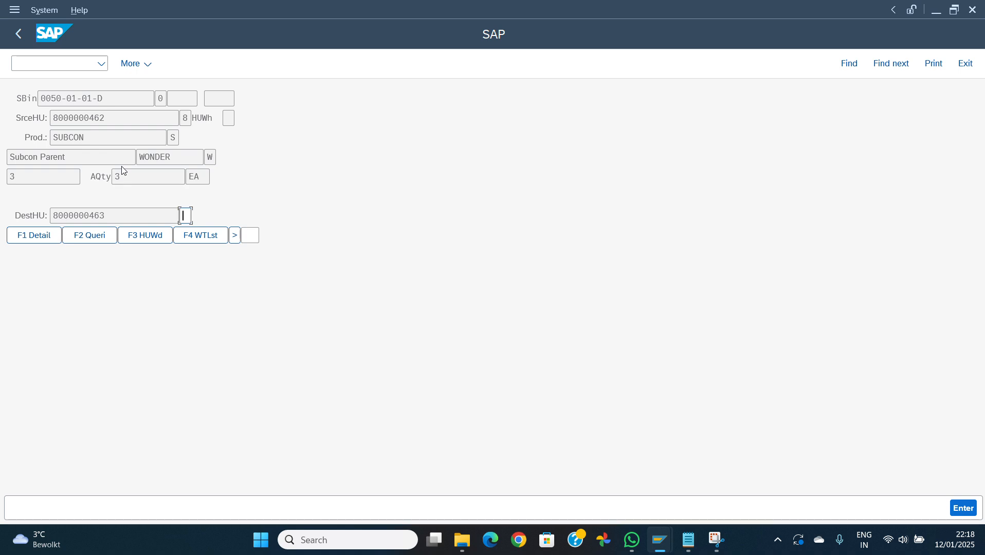
Step: Verify the pick's destination handling unit with 3 and confirm the pick
{"action": "left_click_drag", "start_coordinate": [112, 215], "coordinate": [35, 212]}
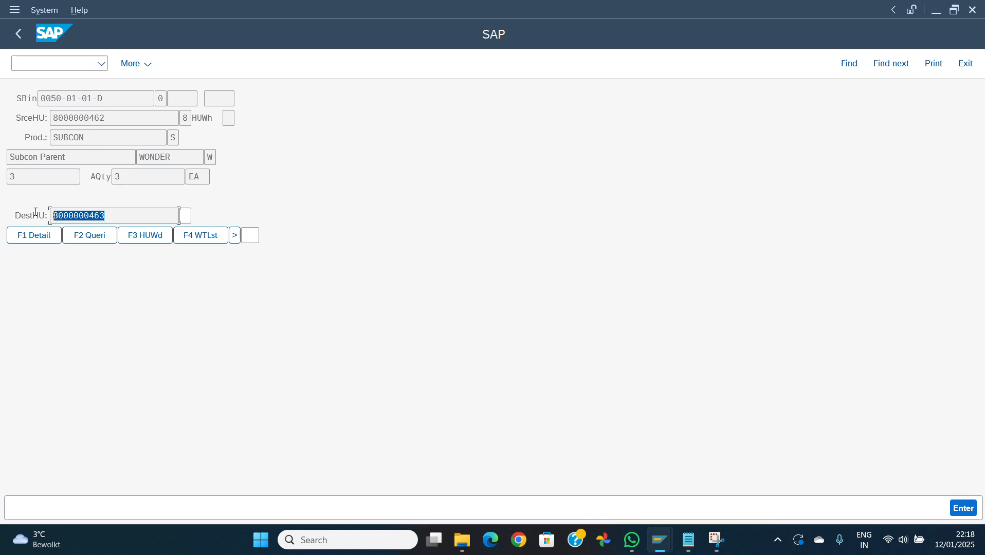
{"action": "key", "text": "Tab"}
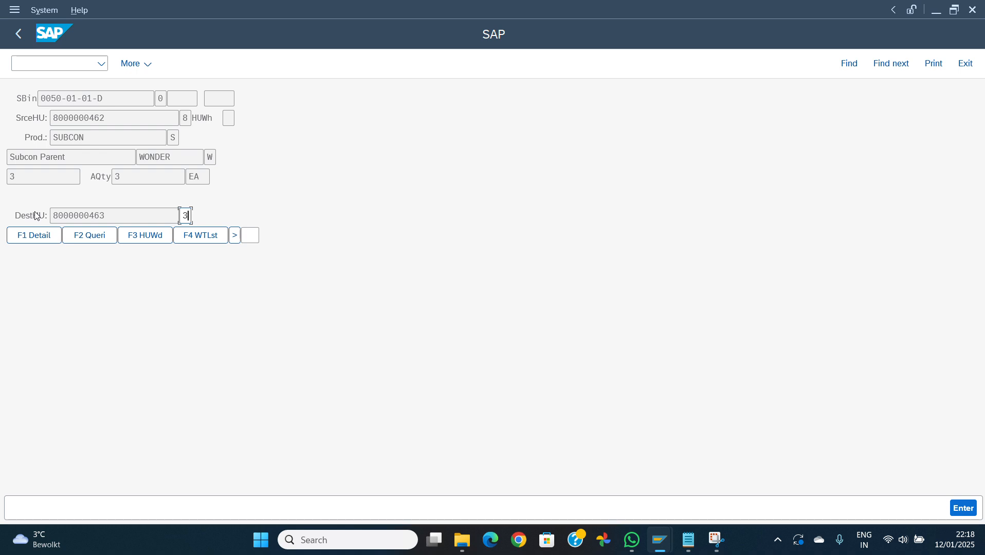
{"action": "key", "text": "Return"}
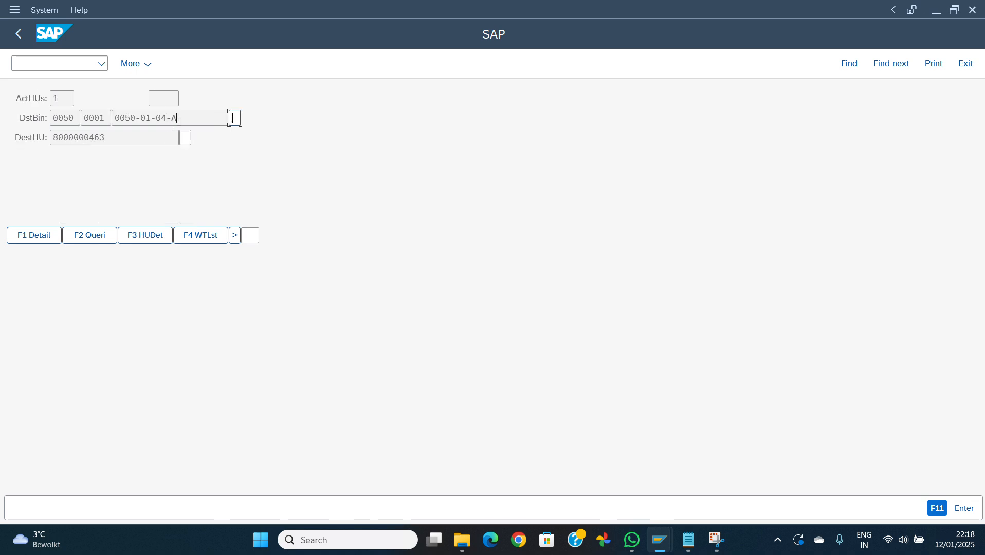
Step: Verify destination bin 0050-01-04-A with A and the destination handling unit with its copied number, completing the putaway
{"action": "left_click_drag", "start_coordinate": [179, 119], "coordinate": [114, 118]}
{"action": "left_click", "coordinate": [114, 118]}
{"action": "type", "text": "A"}
{"action": "key", "text": "Return"}
{"action": "left_click_drag", "start_coordinate": [116, 140], "coordinate": [33, 149]}
{"action": "key", "text": "ctrl+c"}
{"action": "key", "text": "Tab"}
{"action": "key", "text": "ctrl+v"}
{"action": "key", "text": "Return"}
{"action": "key", "text": "Return"}
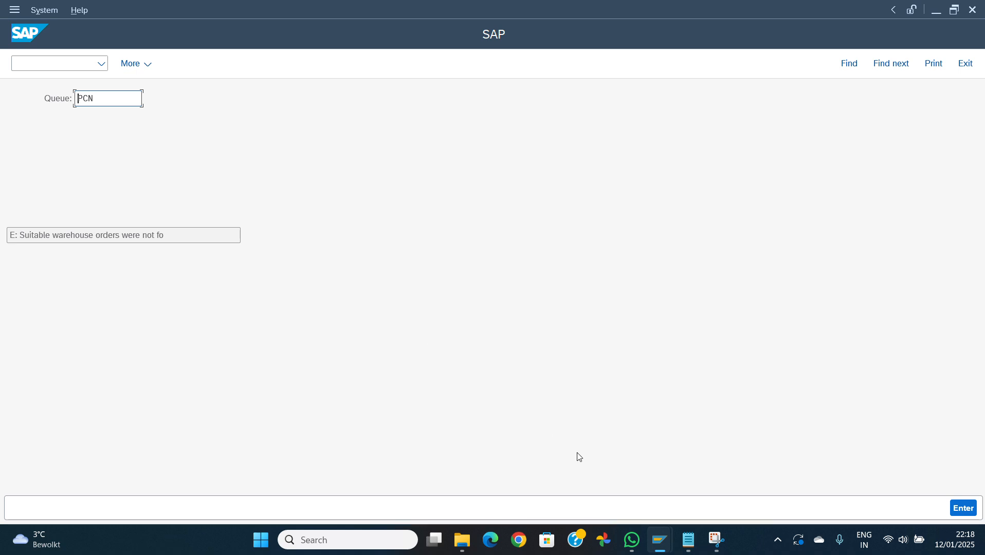
Step: Switch to the Stock Overview session for SUBCON and refresh its stock list
{"action": "mouse_move", "coordinate": [650, 538]}
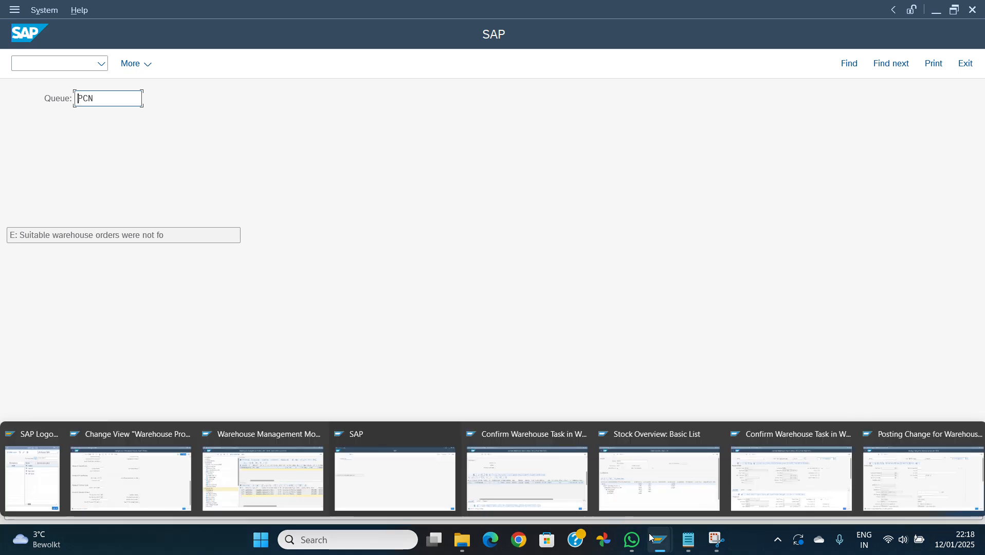
{"action": "mouse_move", "coordinate": [356, 469]}
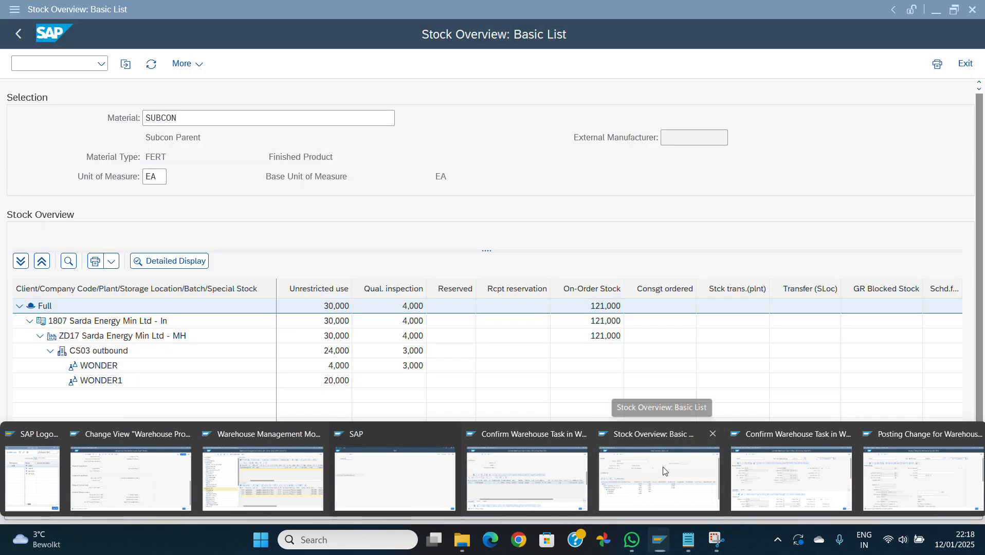
{"action": "left_click", "coordinate": [665, 471]}
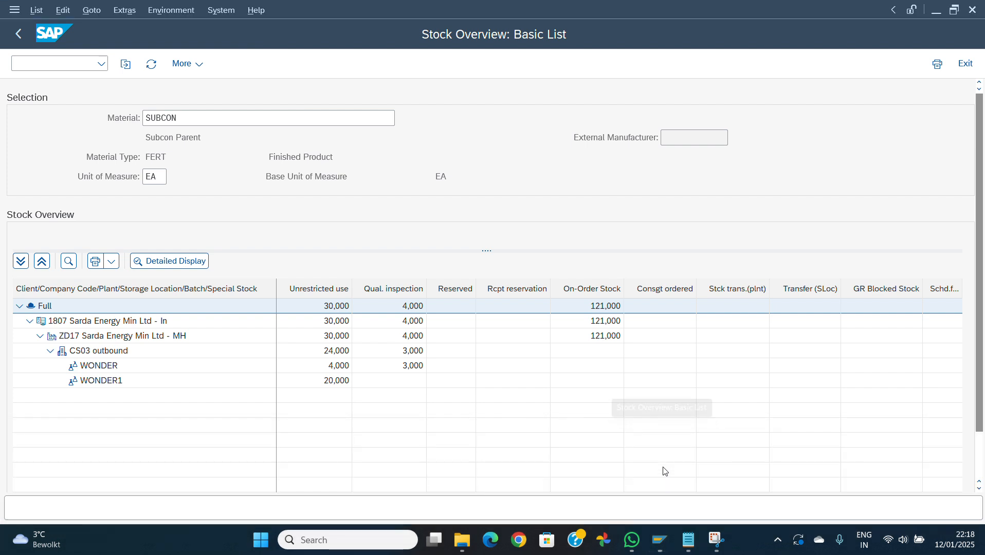
{"action": "left_click", "coordinate": [152, 64]}
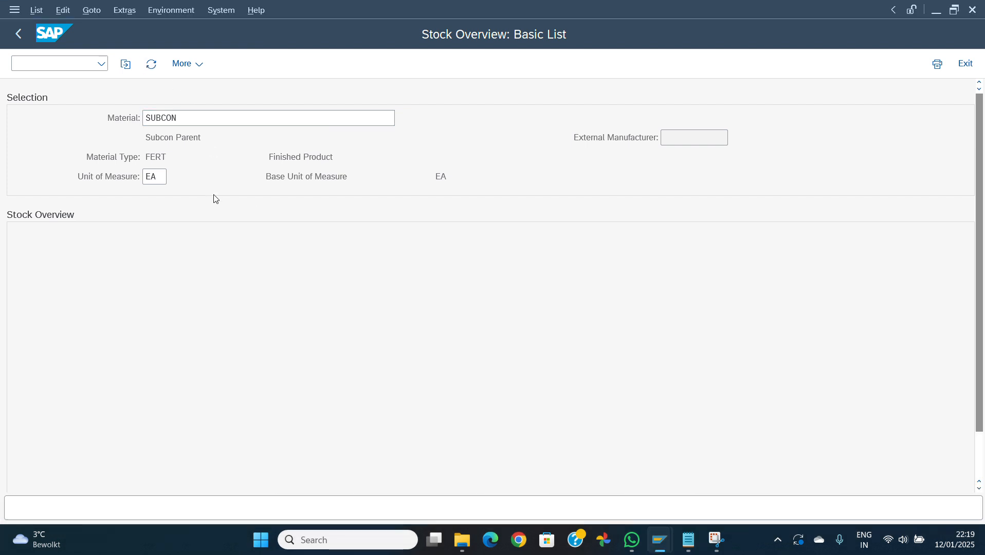